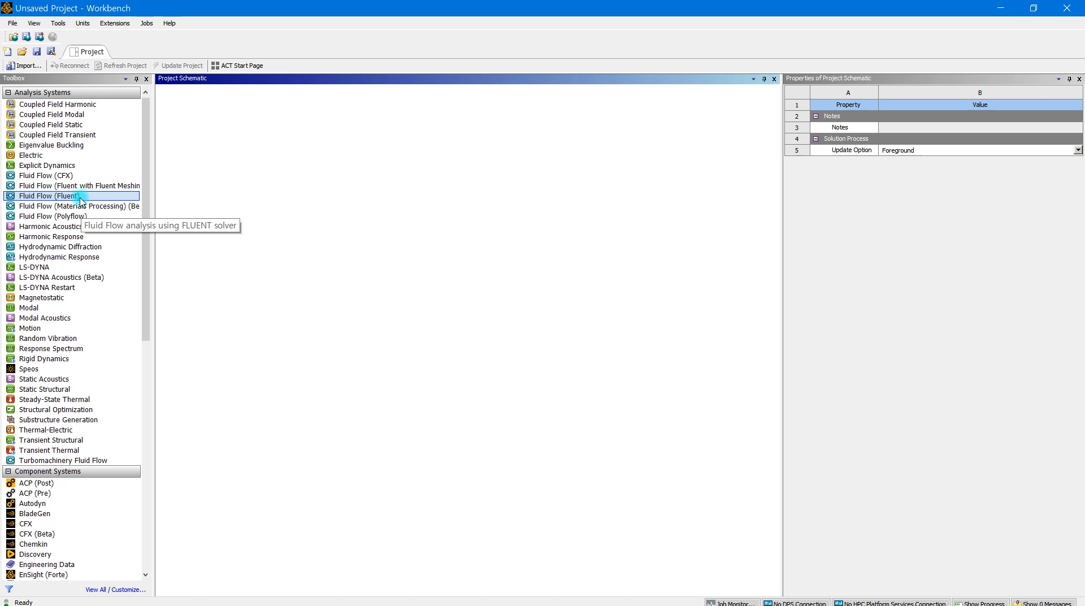
{"action": "scroll", "coordinate": [83, 319], "scroll_direction": "down", "scroll_amount": 5}
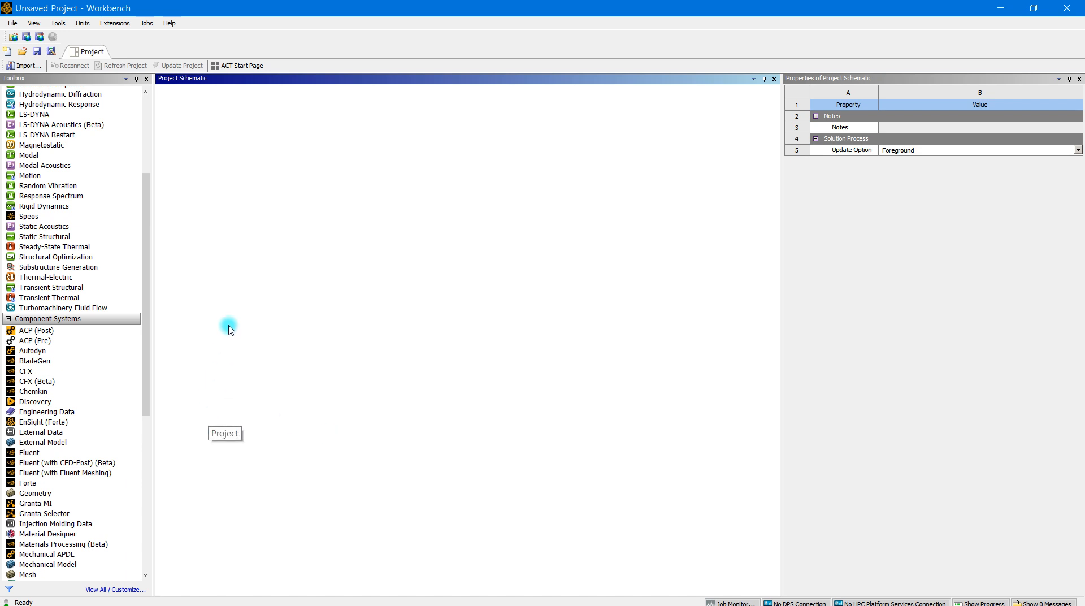
{"action": "scroll", "coordinate": [143, 235], "scroll_direction": "up", "scroll_amount": 5}
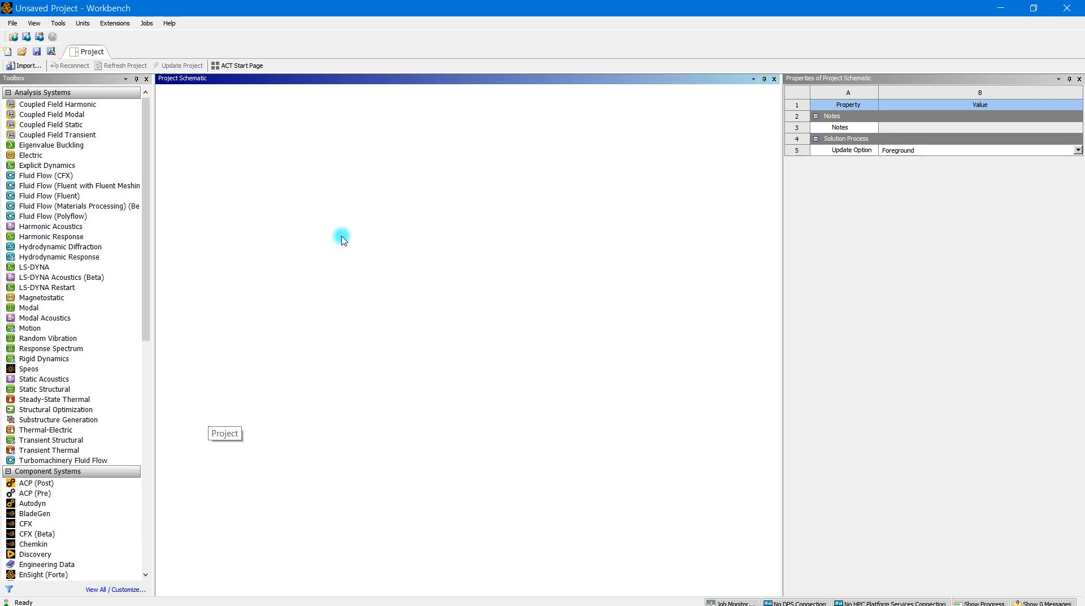
{"action": "left_click", "coordinate": [66, 196]}
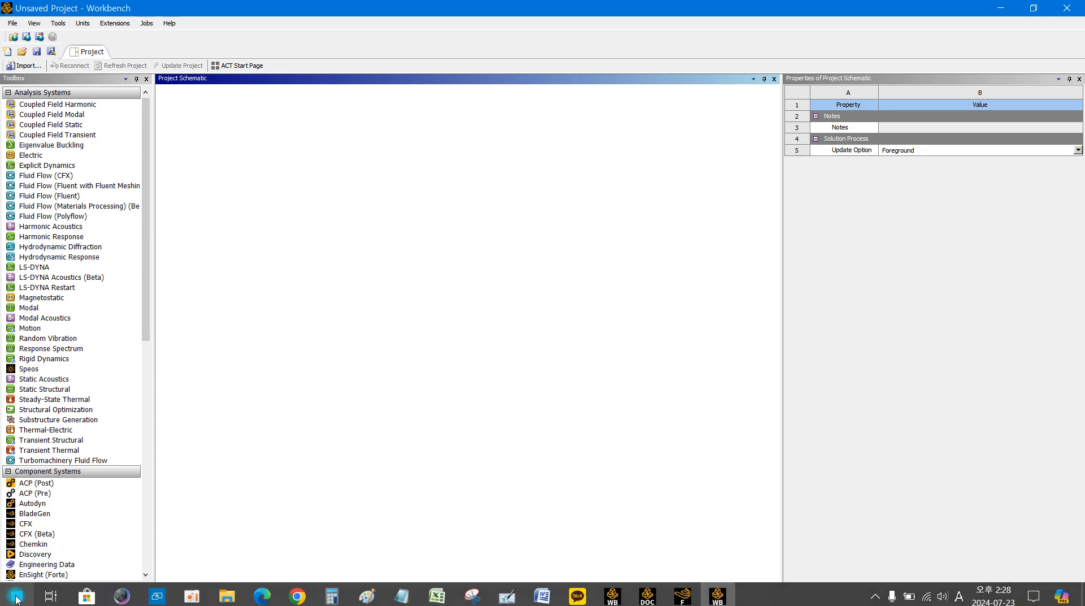
Open the standalone Fluent Launcher 2024 R1 from Windows, outside the Workbench project
{"action": "left_click", "coordinate": [20, 597]}
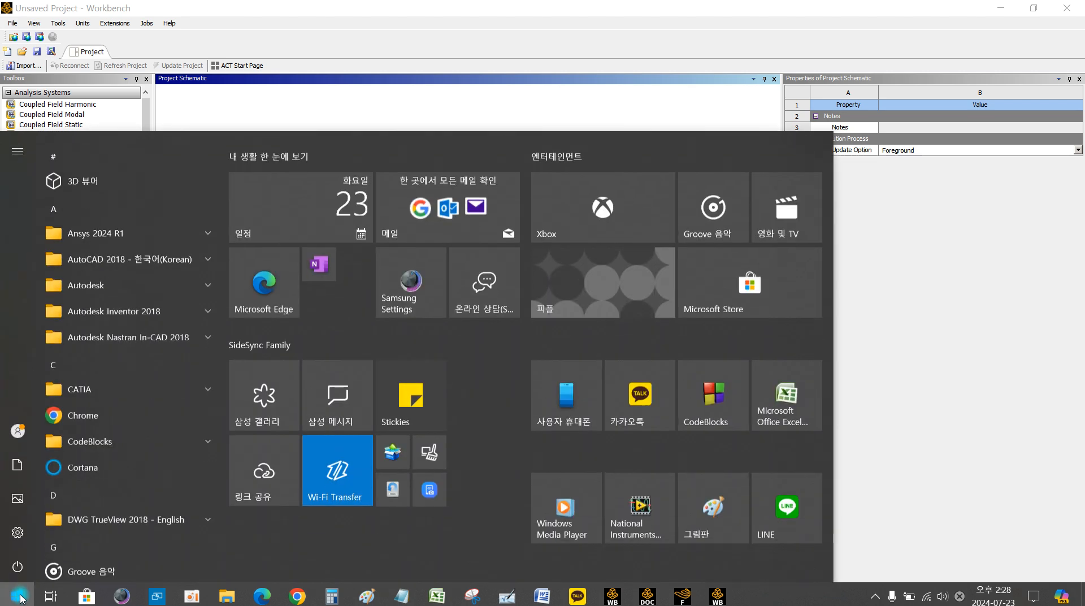
{"action": "left_click", "coordinate": [172, 225]}
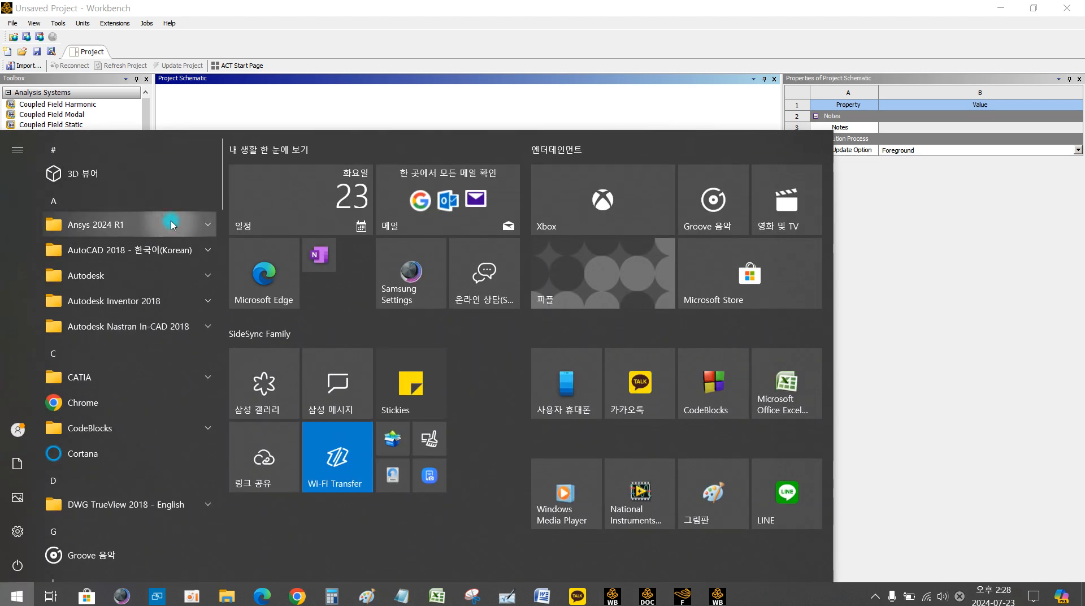
{"action": "left_click", "coordinate": [209, 226]}
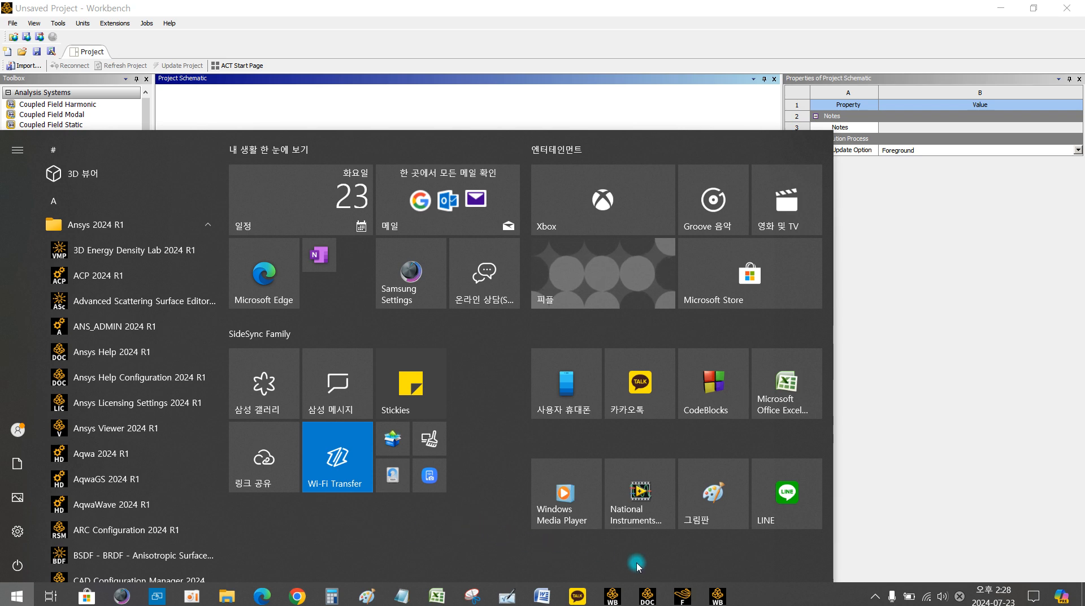
{"action": "left_click", "coordinate": [684, 597]}
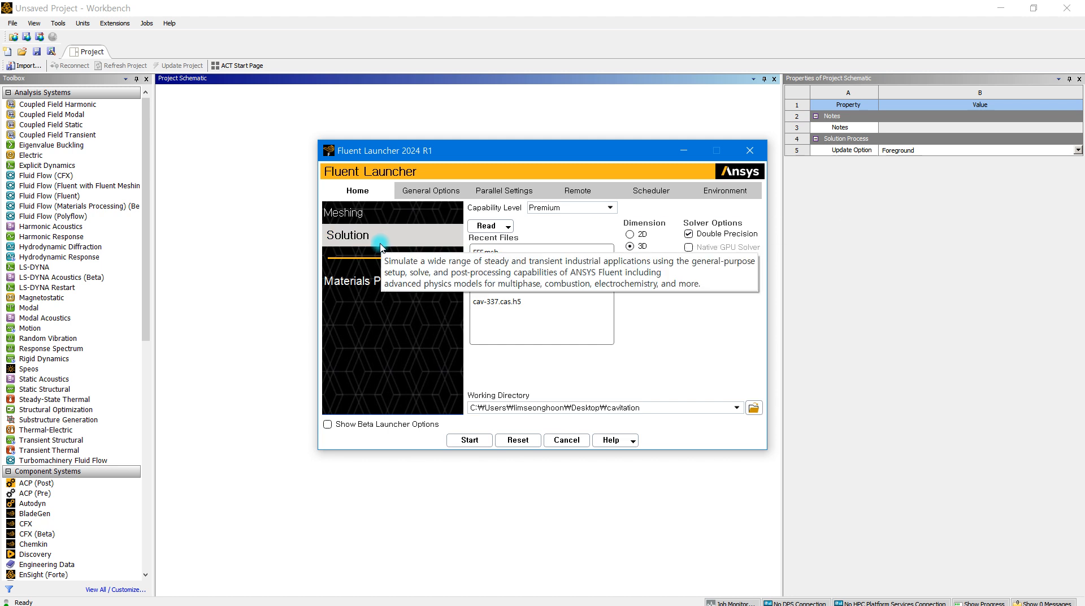
Review the Meshing, Solution and Materials Processing modes of the Fluent Launcher, and close it without starting a session
{"action": "left_click", "coordinate": [366, 213]}
{"action": "left_click", "coordinate": [364, 235]}
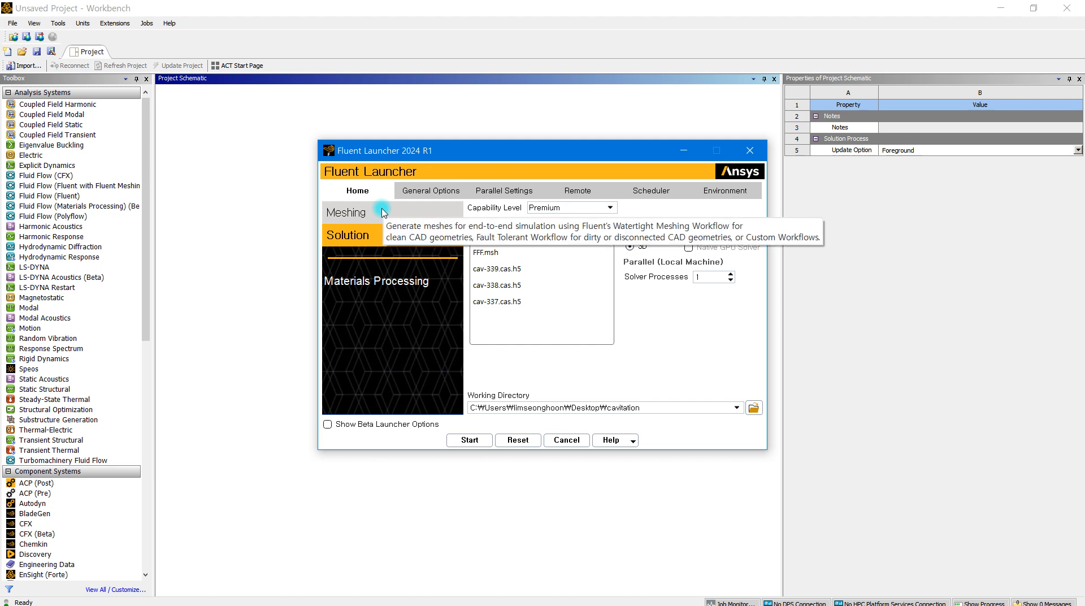
{"action": "left_click", "coordinate": [381, 289]}
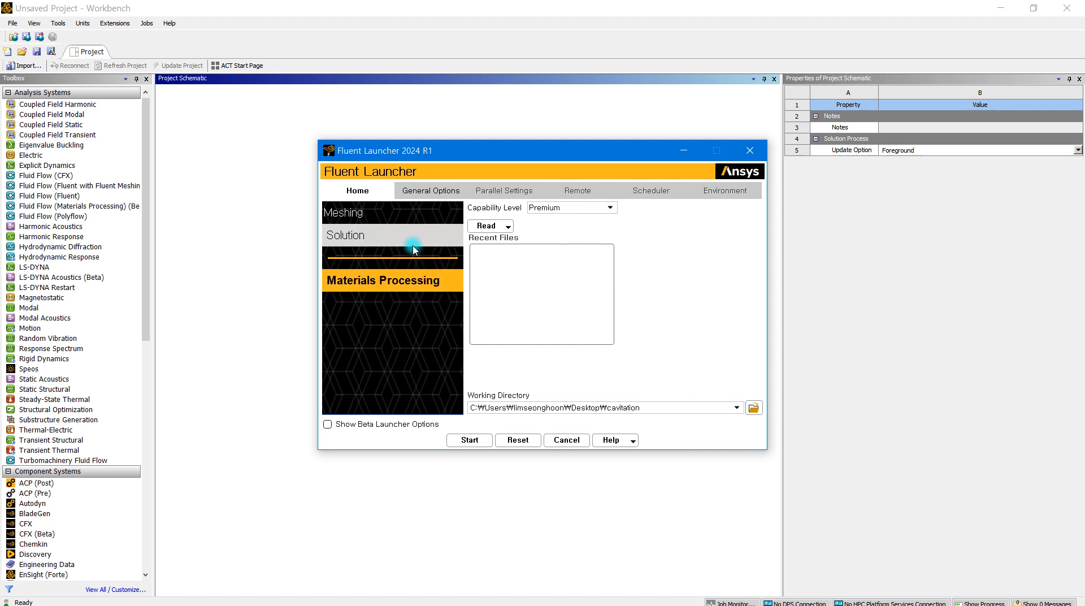
{"action": "left_click", "coordinate": [389, 225]}
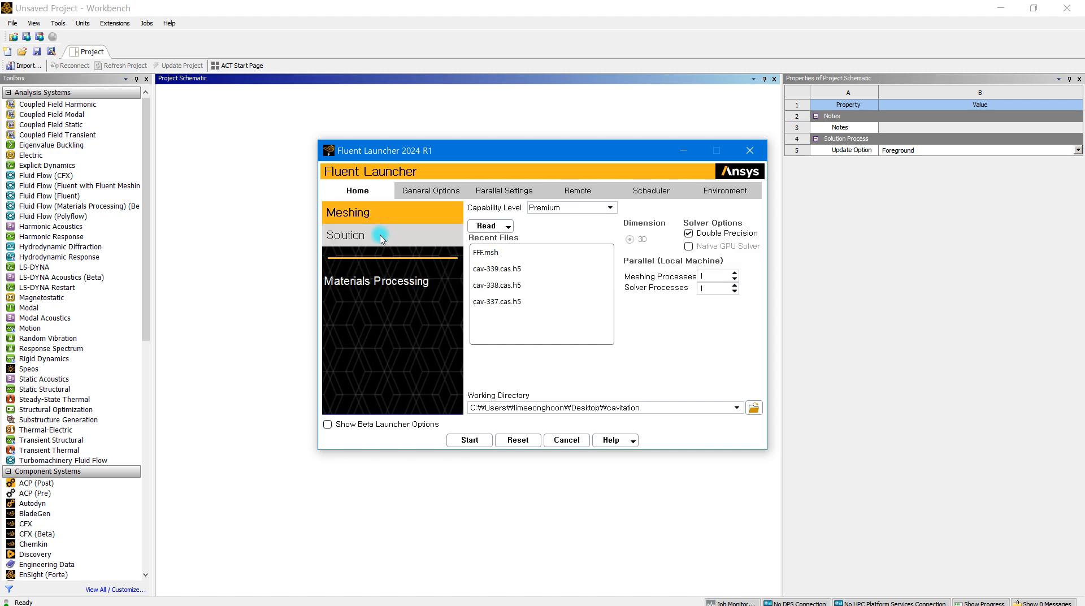
{"action": "left_click", "coordinate": [377, 235]}
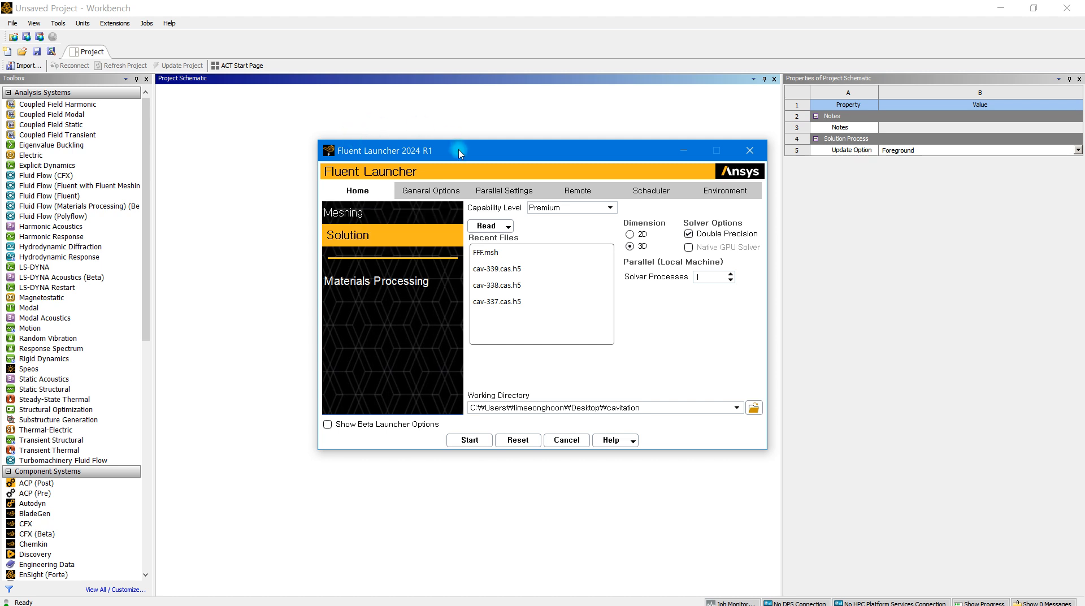
{"action": "left_click", "coordinate": [750, 151]}
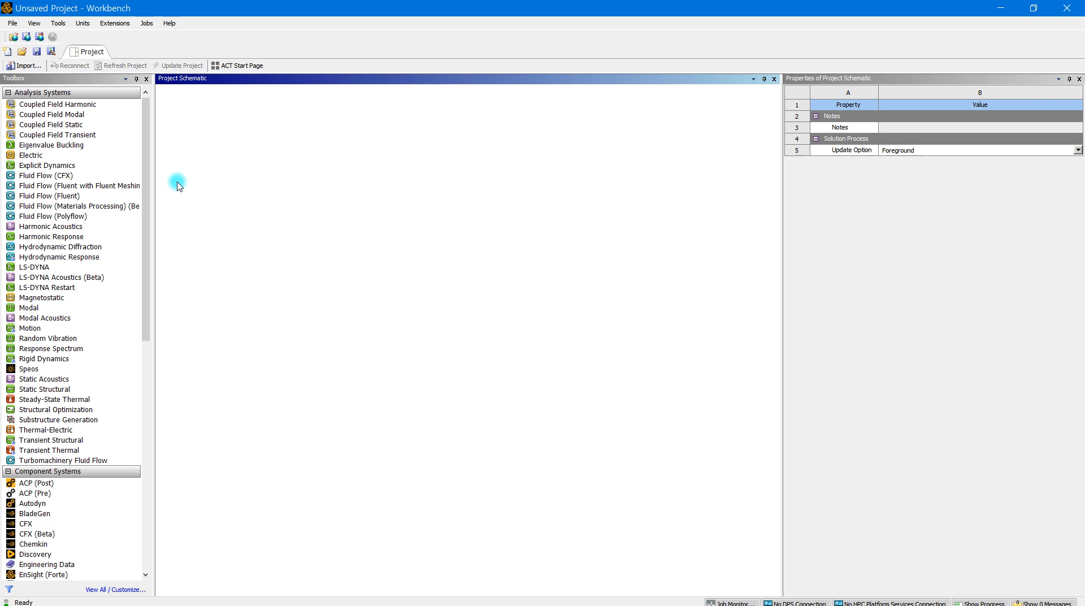
Add a Fluid Flow (Fluent) analysis system to the project schematic and open its Geometry cell in SpaceClaim
{"action": "left_click", "coordinate": [93, 248]}
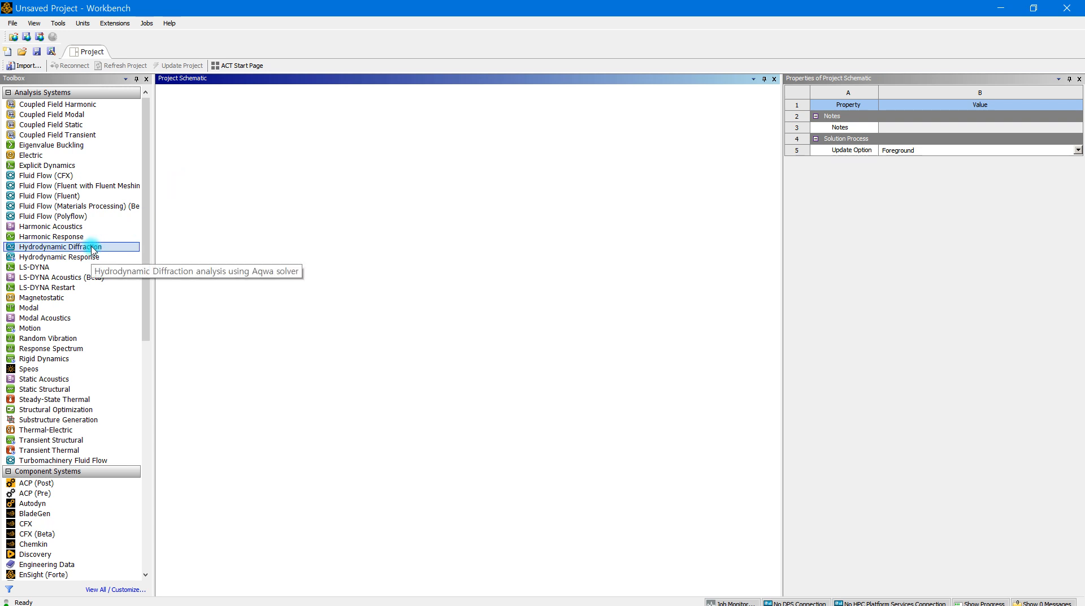
{"action": "left_click_drag", "start_coordinate": [67, 196], "coordinate": [220, 143]}
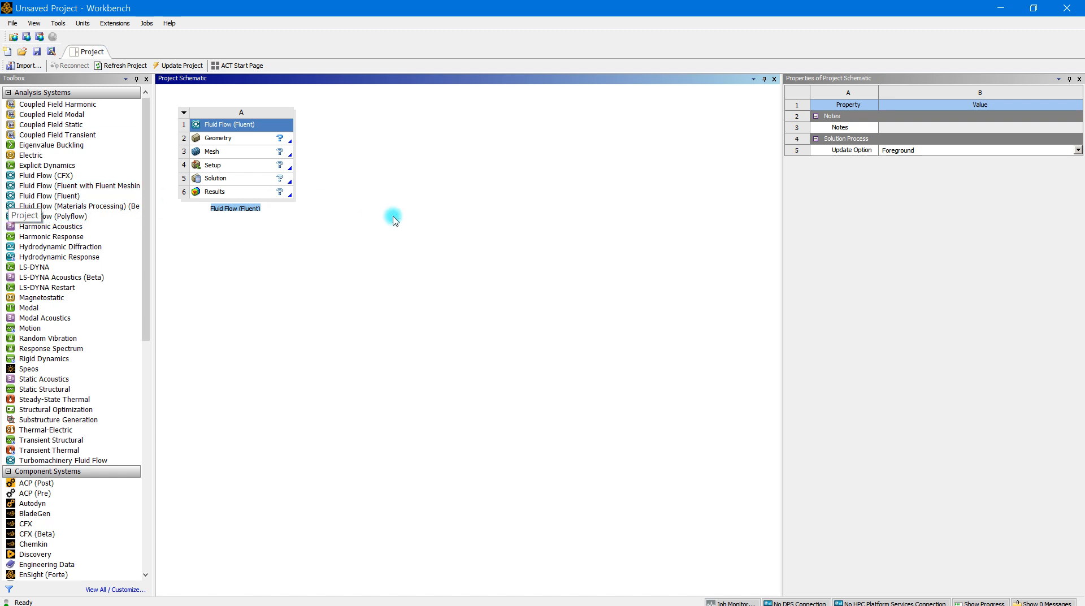
{"action": "double_click", "coordinate": [279, 139]}
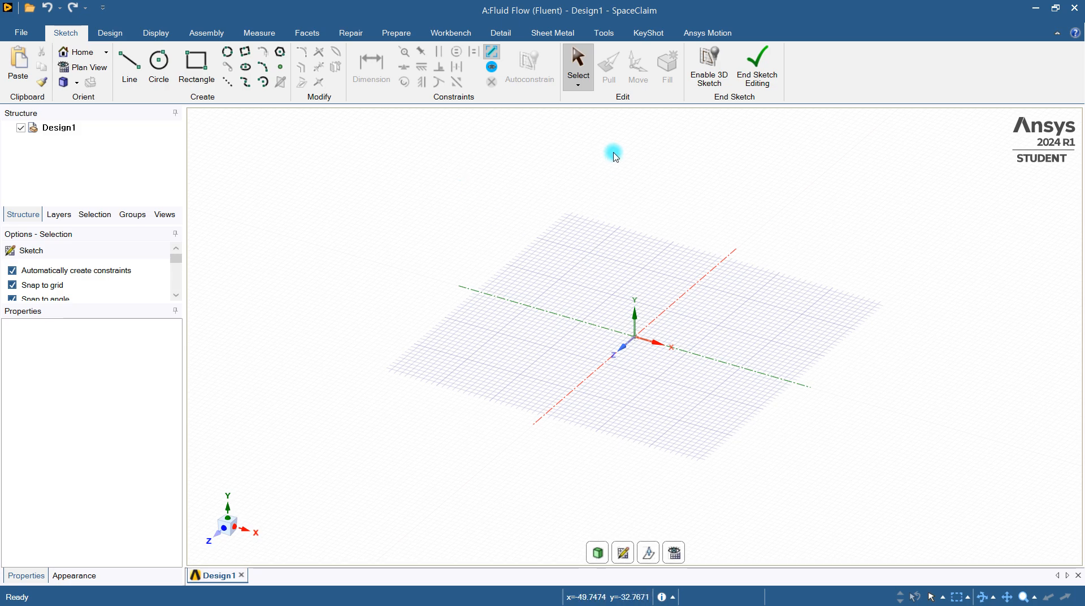
{"action": "scroll", "coordinate": [678, 269], "scroll_direction": "down", "scroll_amount": 3}
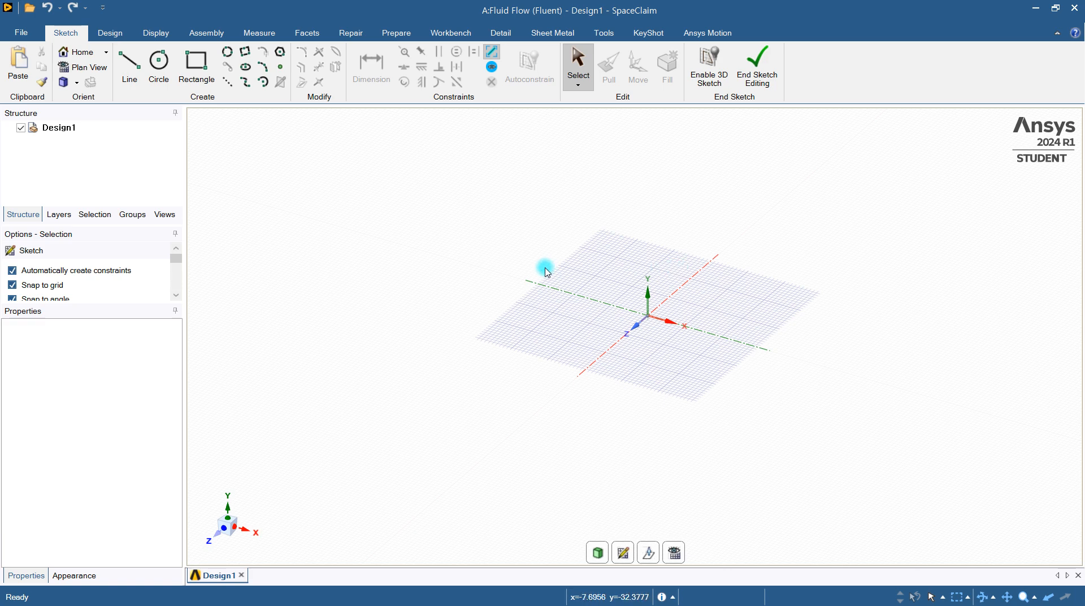
{"action": "left_click", "coordinate": [159, 64]}
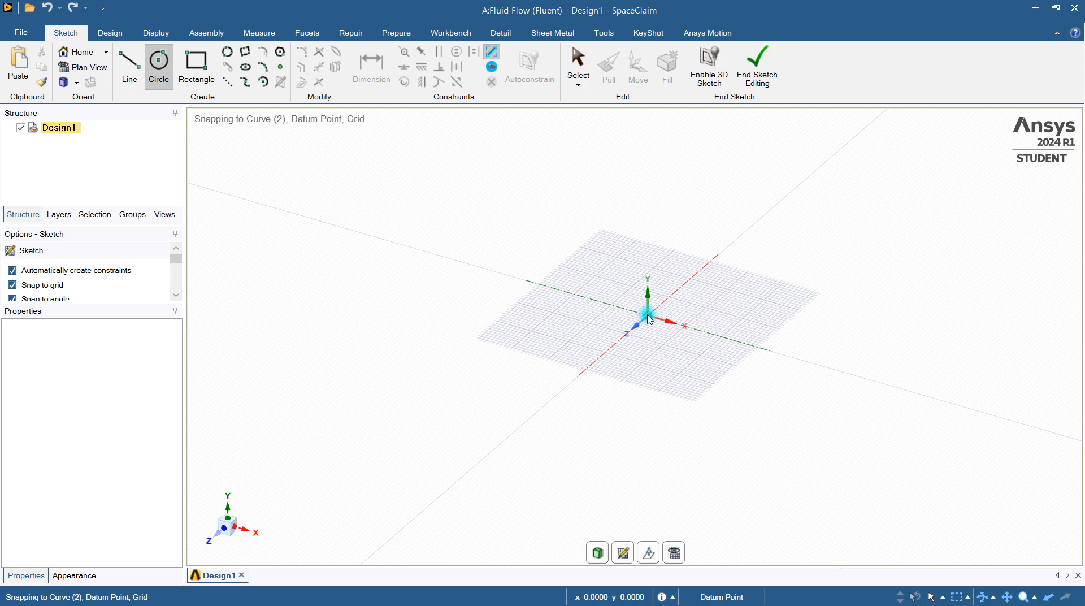
{"action": "key", "text": "Escape"}
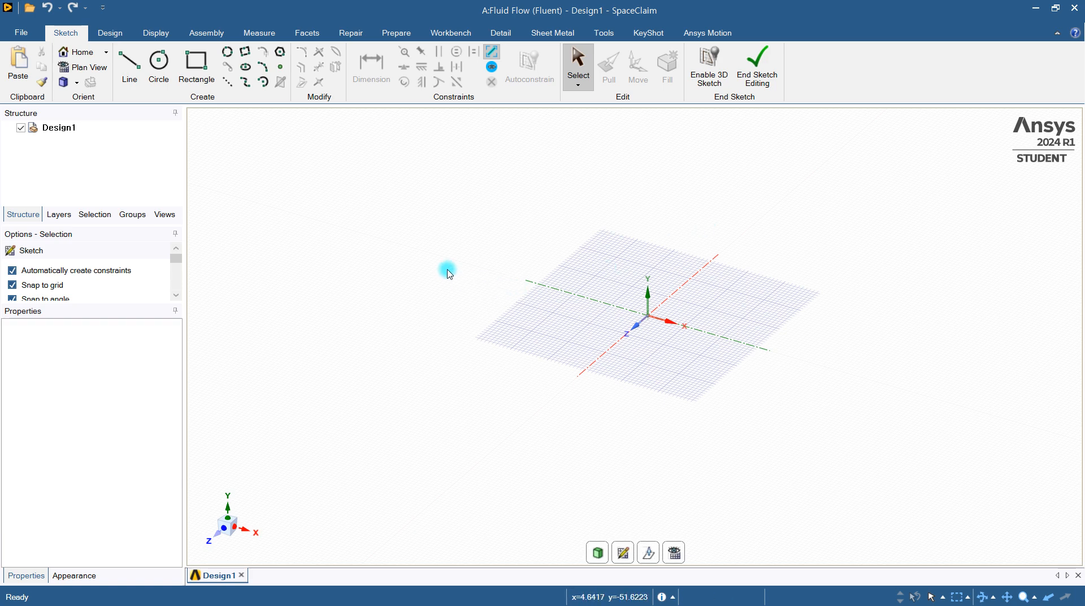
{"action": "scroll", "coordinate": [633, 356], "scroll_direction": "up", "scroll_amount": 4}
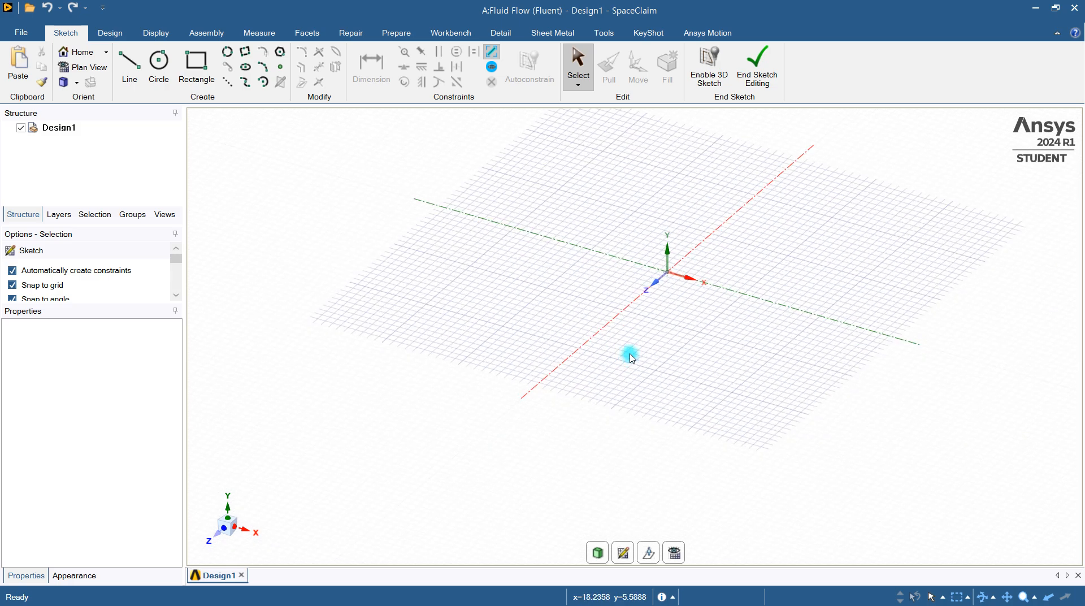
{"action": "scroll", "coordinate": [631, 356], "scroll_direction": "down", "scroll_amount": 1}
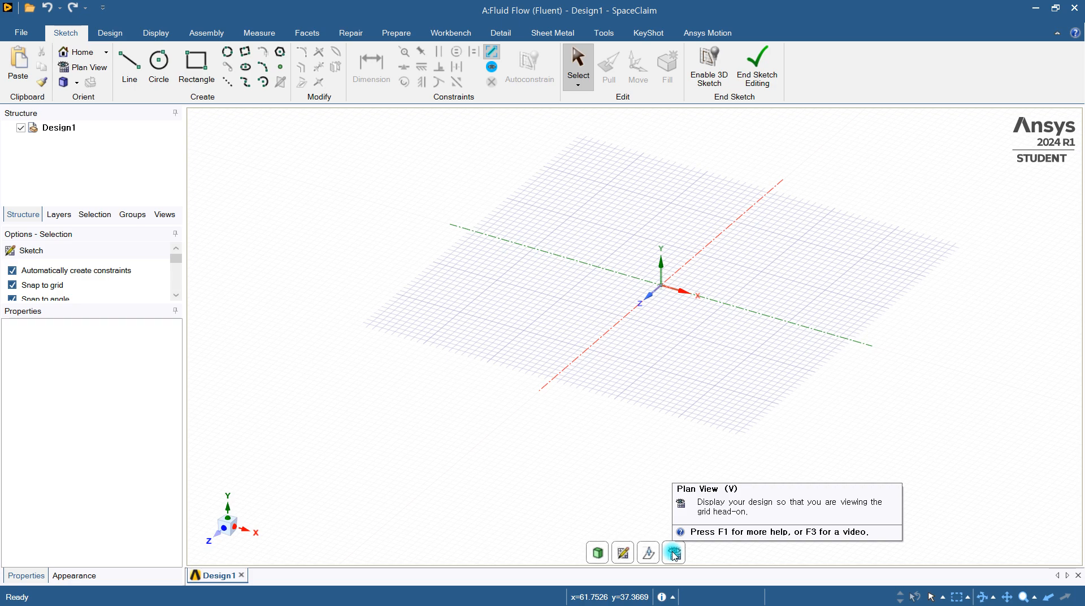
Place the sketch grid on the XY plane and look at it in plan view
{"action": "left_click", "coordinate": [625, 555]}
{"action": "left_click", "coordinate": [649, 296]}
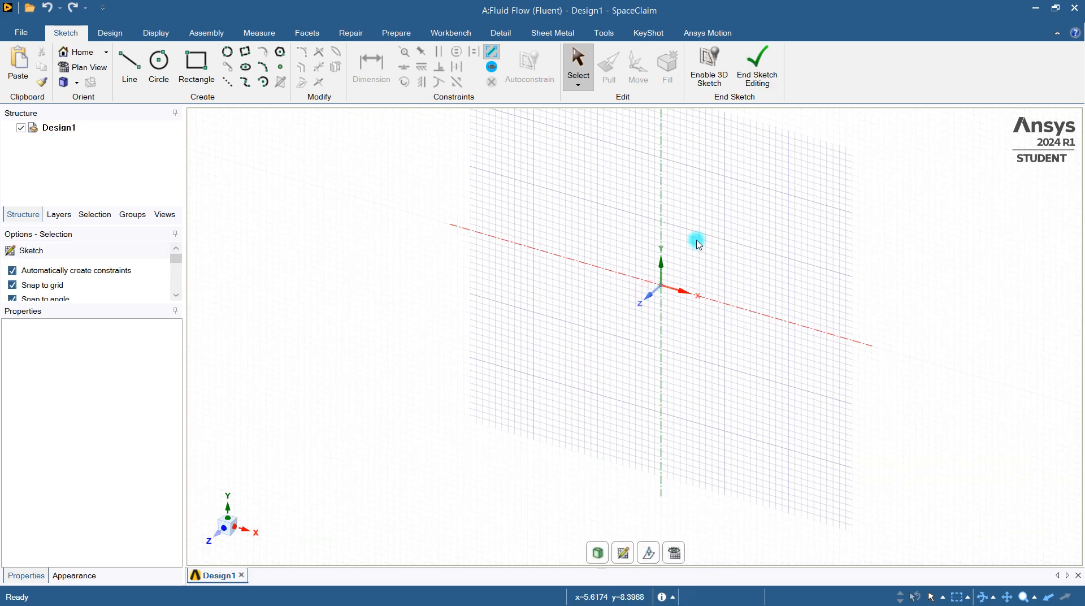
{"action": "left_click", "coordinate": [674, 553]}
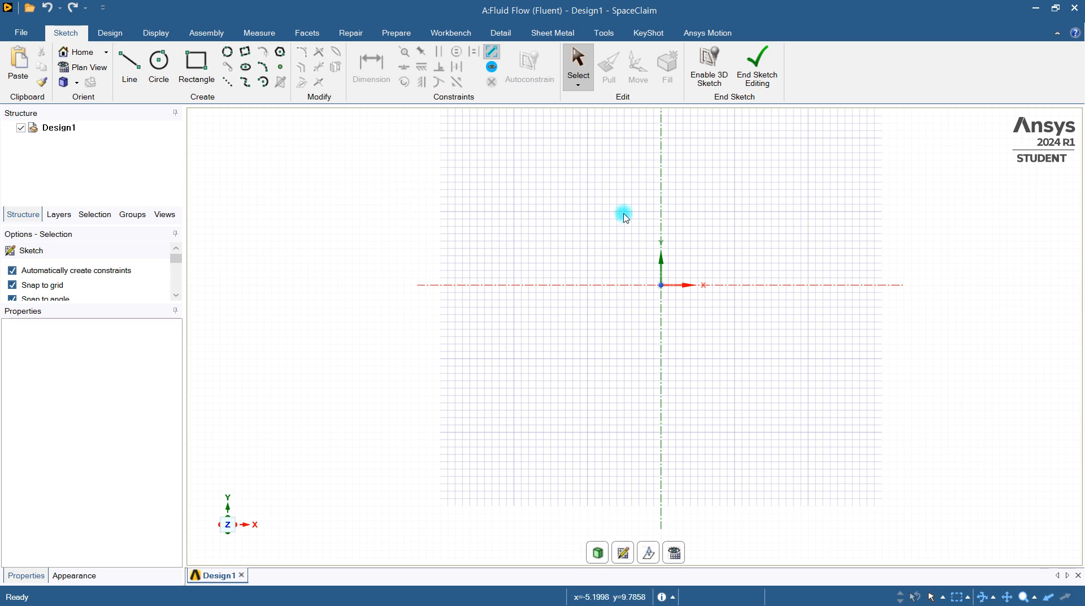
{"action": "scroll", "coordinate": [511, 223], "scroll_direction": "down", "scroll_amount": 3}
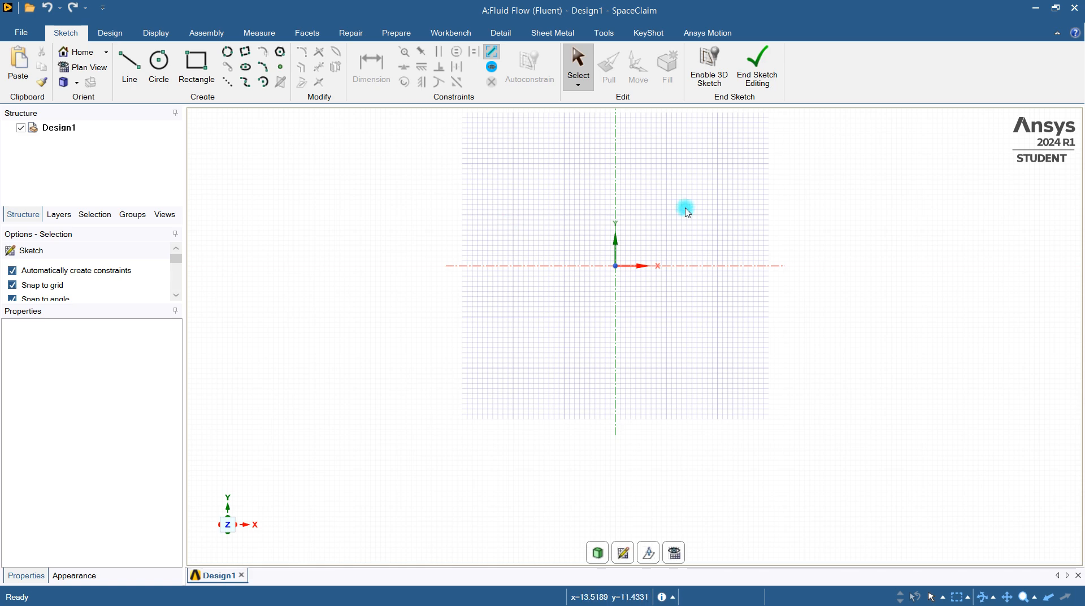
{"action": "mouse_move", "coordinate": [644, 218]}
{"action": "middle_mouse_down"}
{"action": "mouse_move", "coordinate": [545, 235]}
{"action": "mouse_move", "coordinate": [571, 244]}
{"action": "middle_mouse_up"}
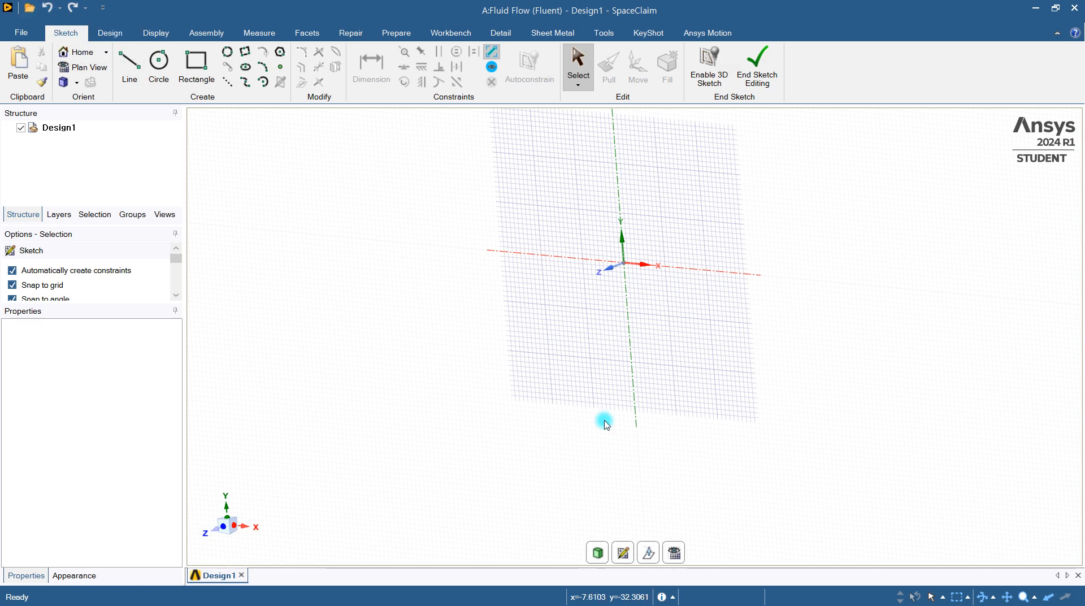
Place the sketch grid back on the horizontal XZ plane through the origin
{"action": "left_click", "coordinate": [649, 551]}
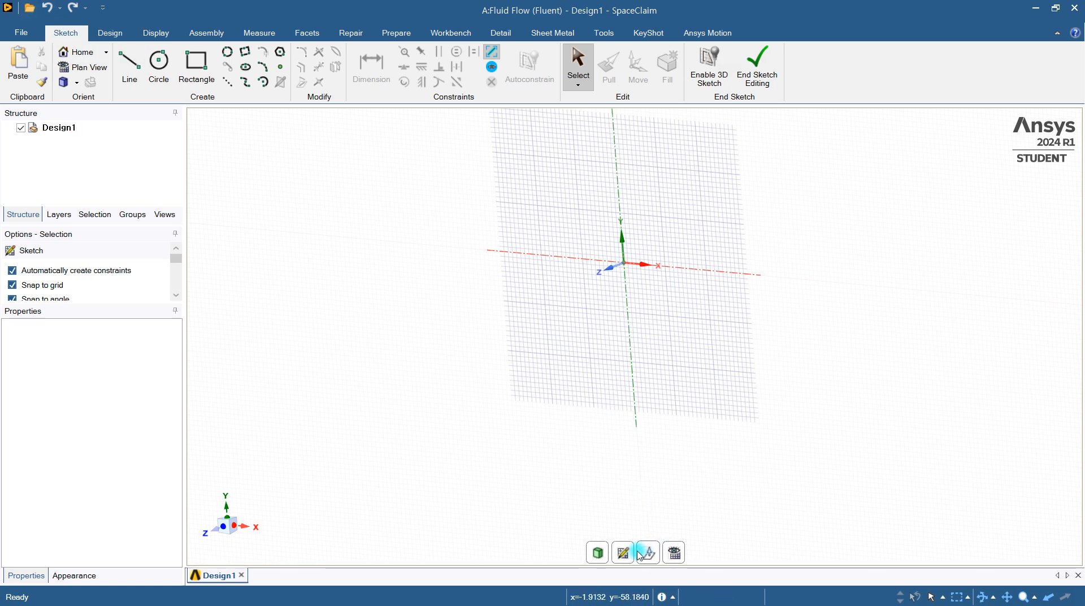
{"action": "left_click", "coordinate": [622, 252]}
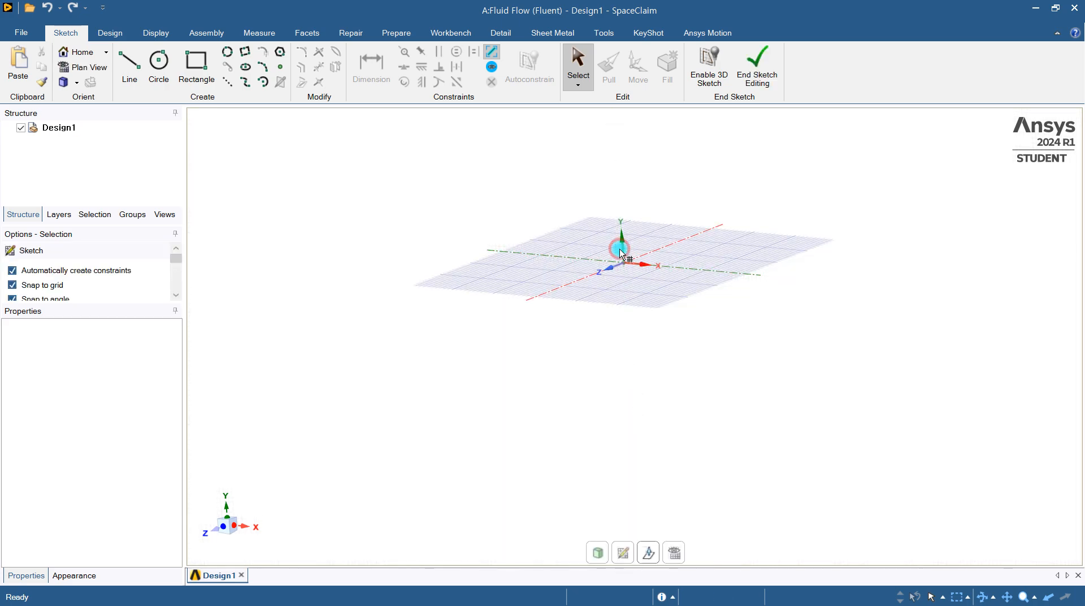
{"action": "scroll", "coordinate": [643, 287], "scroll_direction": "up", "scroll_amount": 4}
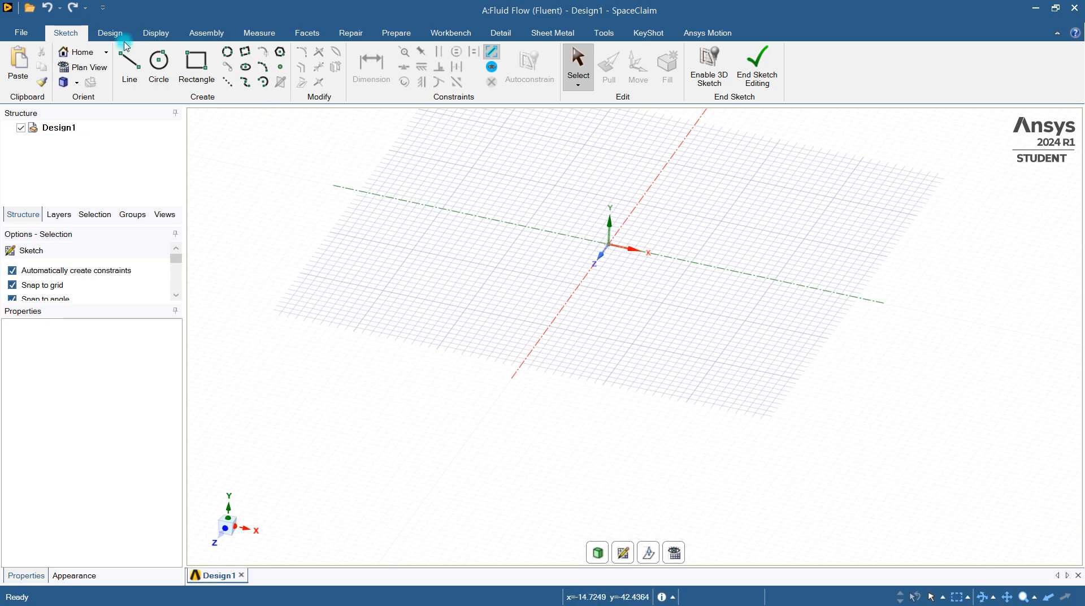
Sketch a circle with a diameter of 18 mm centred on the origin of the XZ plane
{"action": "left_click", "coordinate": [158, 62]}
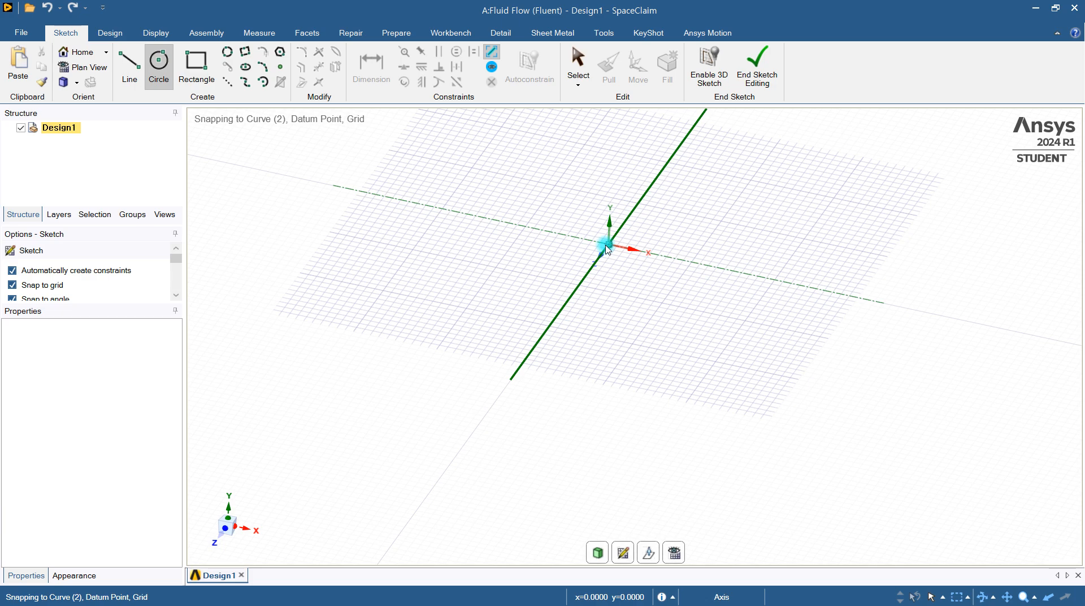
{"action": "scroll", "coordinate": [606, 249], "scroll_direction": "down", "scroll_amount": 2}
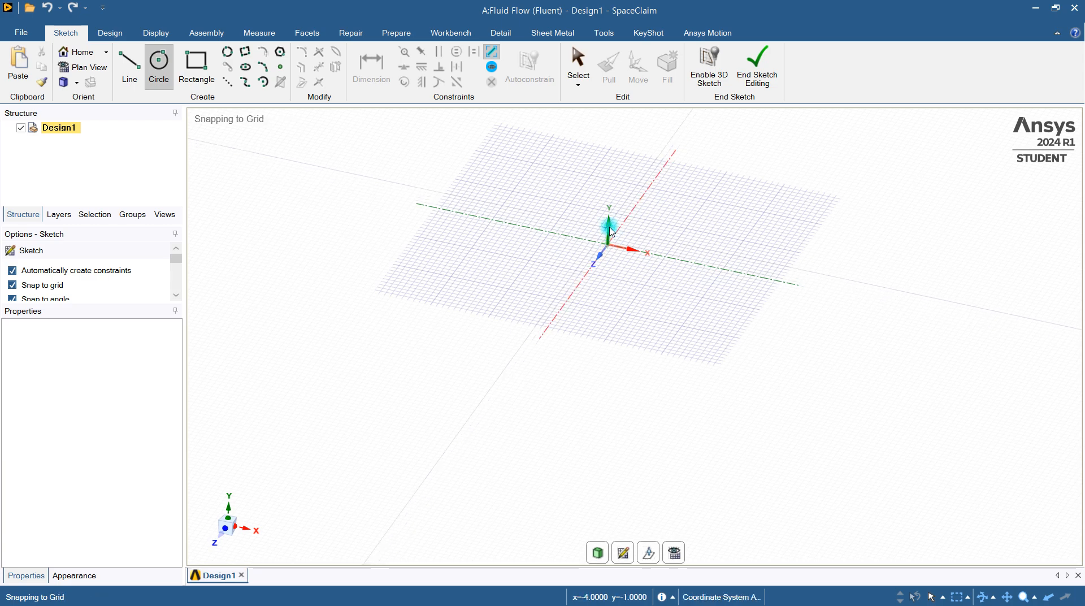
{"action": "scroll", "coordinate": [612, 223], "scroll_direction": "down", "scroll_amount": 1}
{"action": "scroll", "coordinate": [612, 223], "scroll_direction": "up", "scroll_amount": 2}
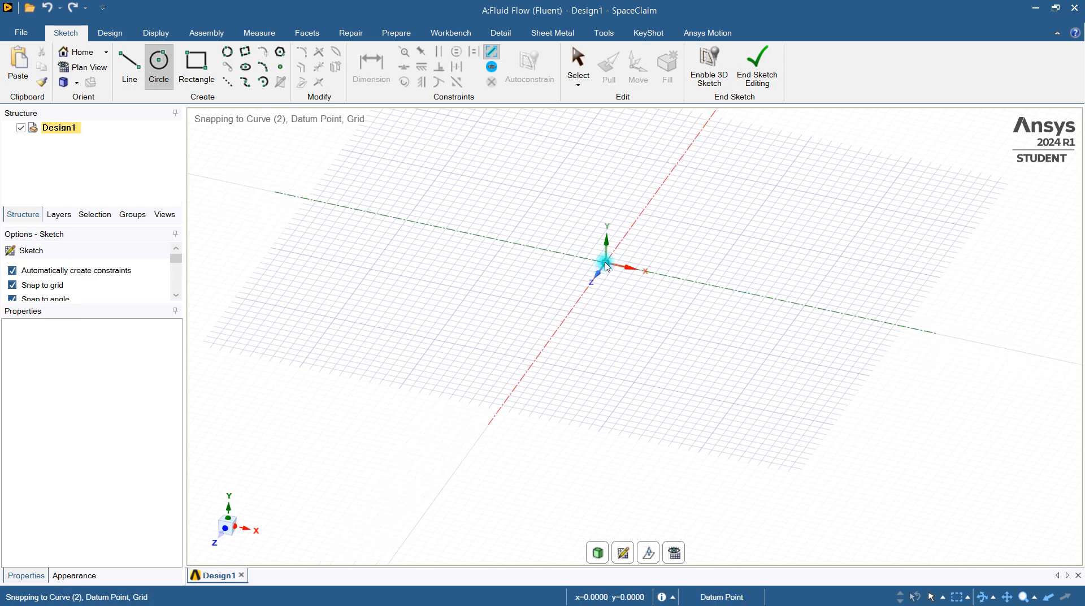
{"action": "left_click", "coordinate": [606, 264]}
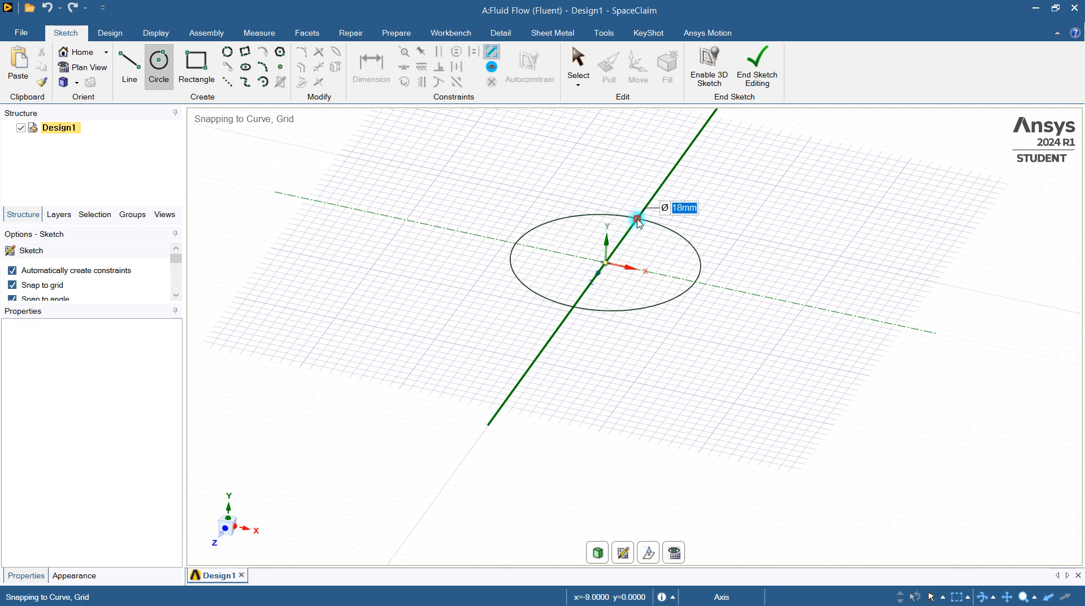
{"action": "key", "text": "Return"}
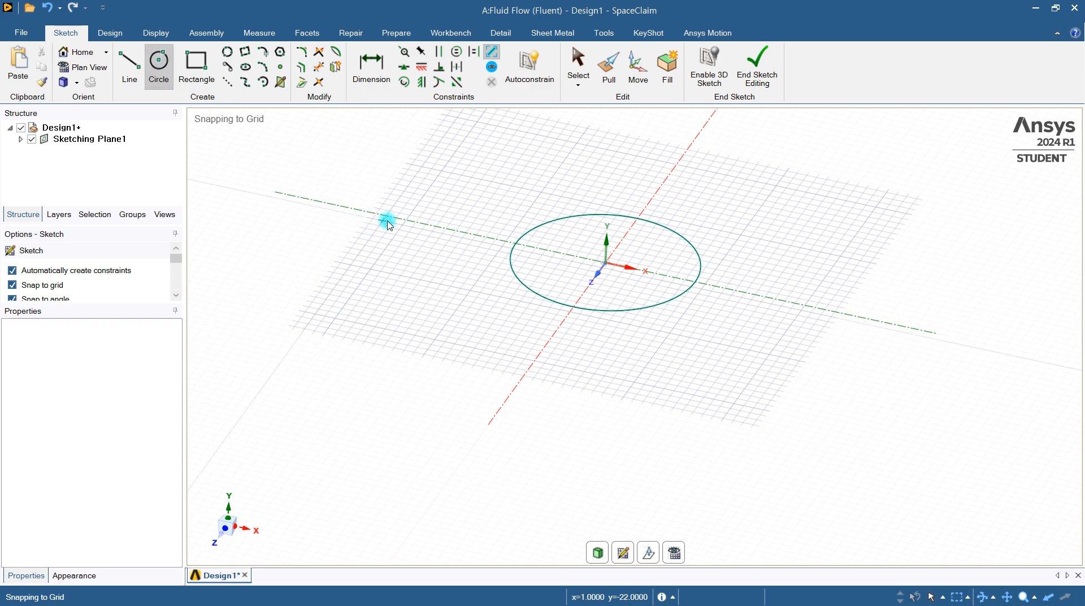
Sketch a second circle with a diameter of 22 mm, concentric with the first one at the origin
{"action": "scroll", "coordinate": [572, 275], "scroll_direction": "down", "scroll_amount": 2}
{"action": "scroll", "coordinate": [572, 276], "scroll_direction": "down", "scroll_amount": 3}
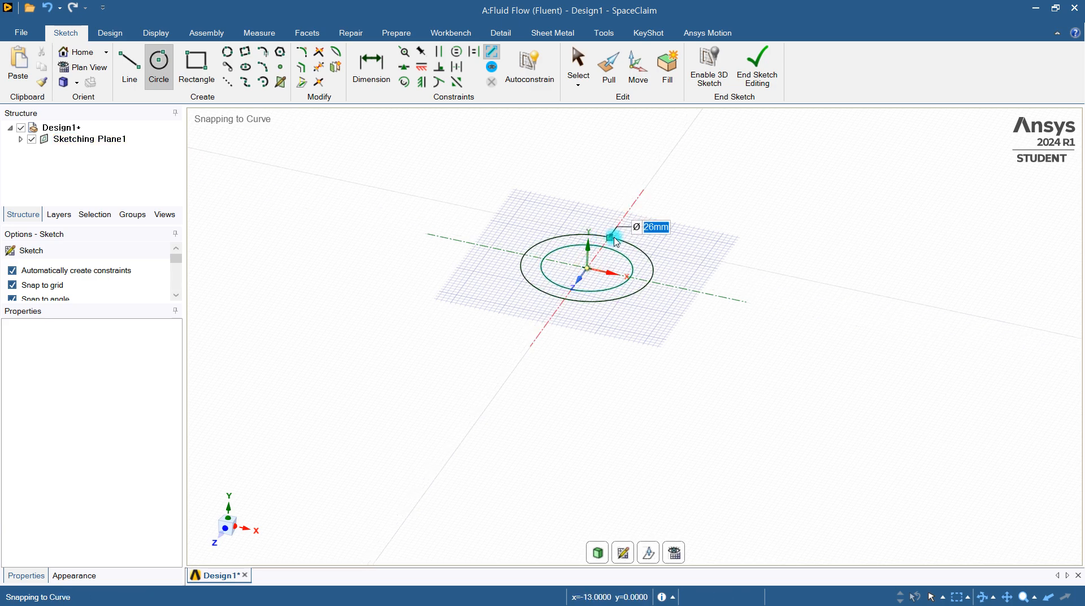
{"action": "left_click", "coordinate": [674, 551]}
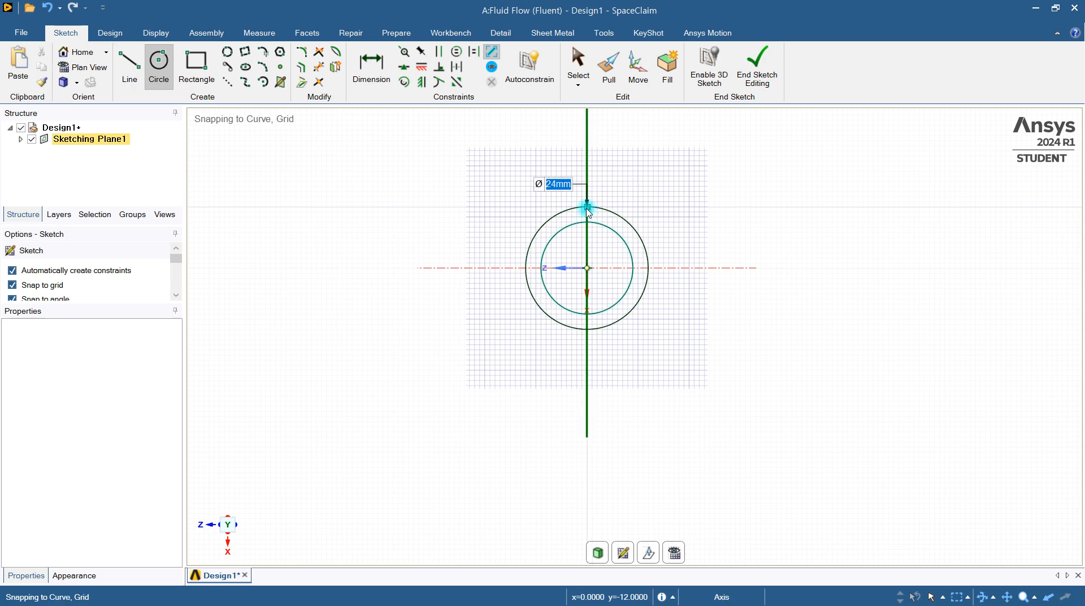
{"action": "scroll", "coordinate": [587, 213], "scroll_direction": "up", "scroll_amount": 2}
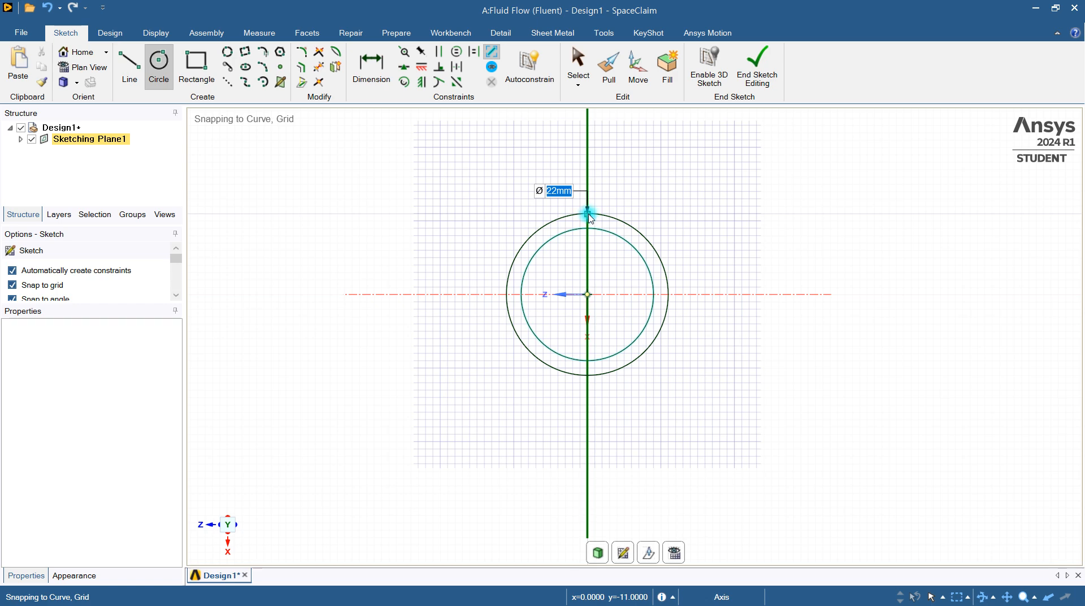
{"action": "left_click", "coordinate": [588, 214]}
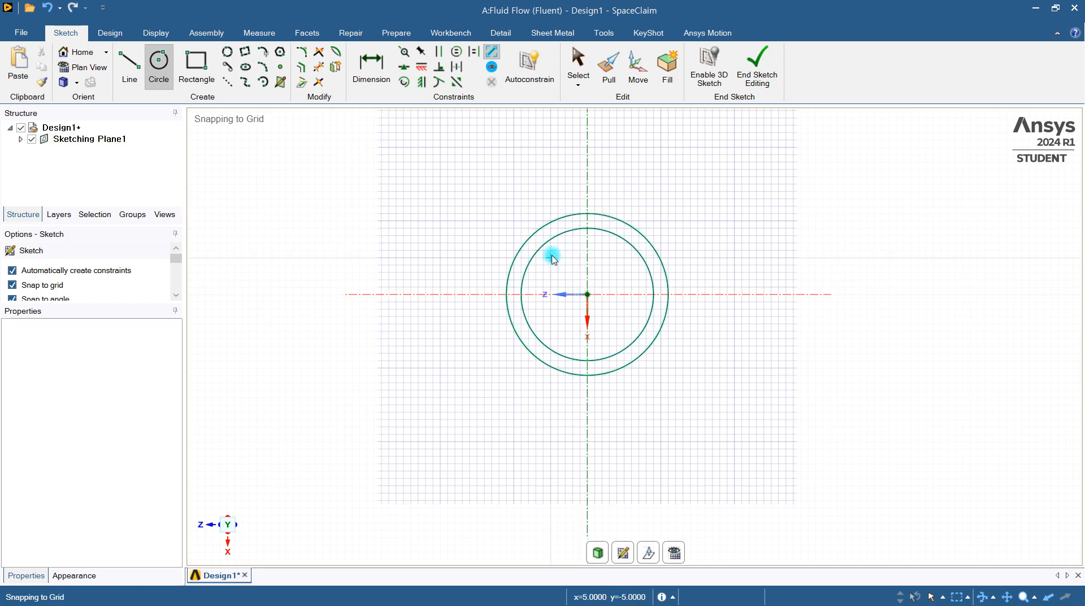
{"action": "scroll", "coordinate": [631, 311], "scroll_direction": "down", "scroll_amount": 2}
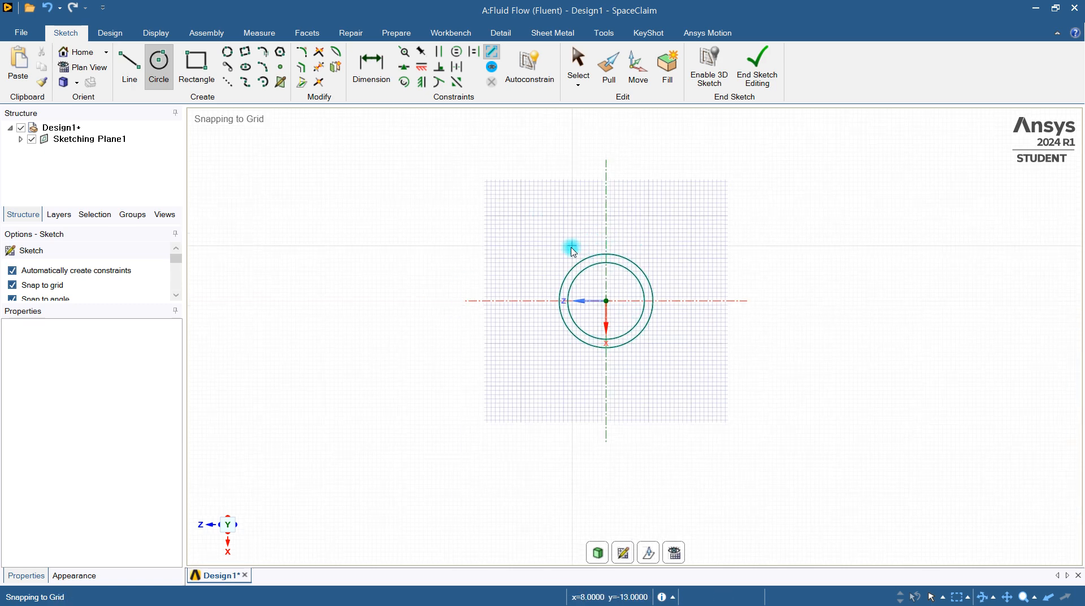
Start a new sketch on the YZ plane through the origin and look at it in plan view
{"action": "key", "text": "s"}
{"action": "scroll", "coordinate": [706, 425], "scroll_direction": "down", "scroll_amount": 1}
{"action": "mouse_move", "coordinate": [691, 427]}
{"action": "middle_mouse_down"}
{"action": "mouse_move", "coordinate": [696, 322]}
{"action": "mouse_move", "coordinate": [711, 321]}
{"action": "mouse_move", "coordinate": [710, 333]}
{"action": "middle_mouse_up"}
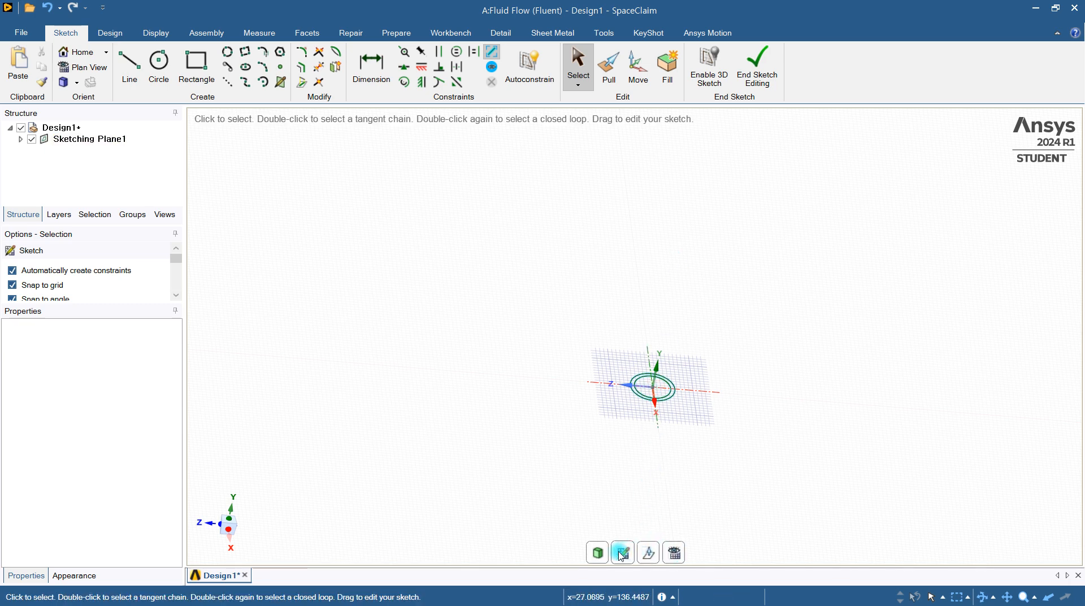
{"action": "left_click", "coordinate": [647, 451]}
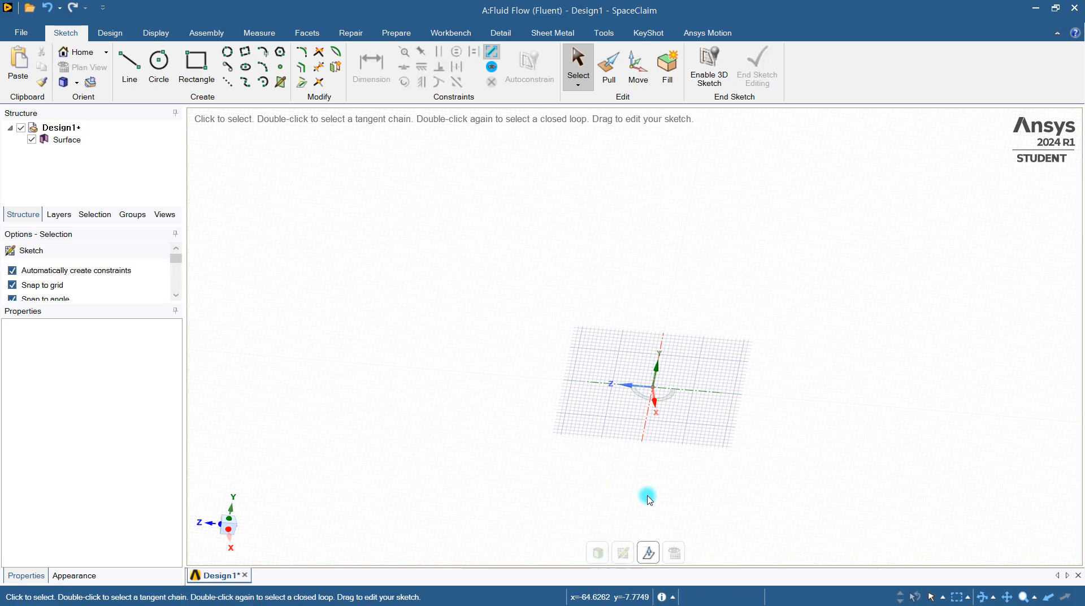
{"action": "left_click", "coordinate": [674, 555]}
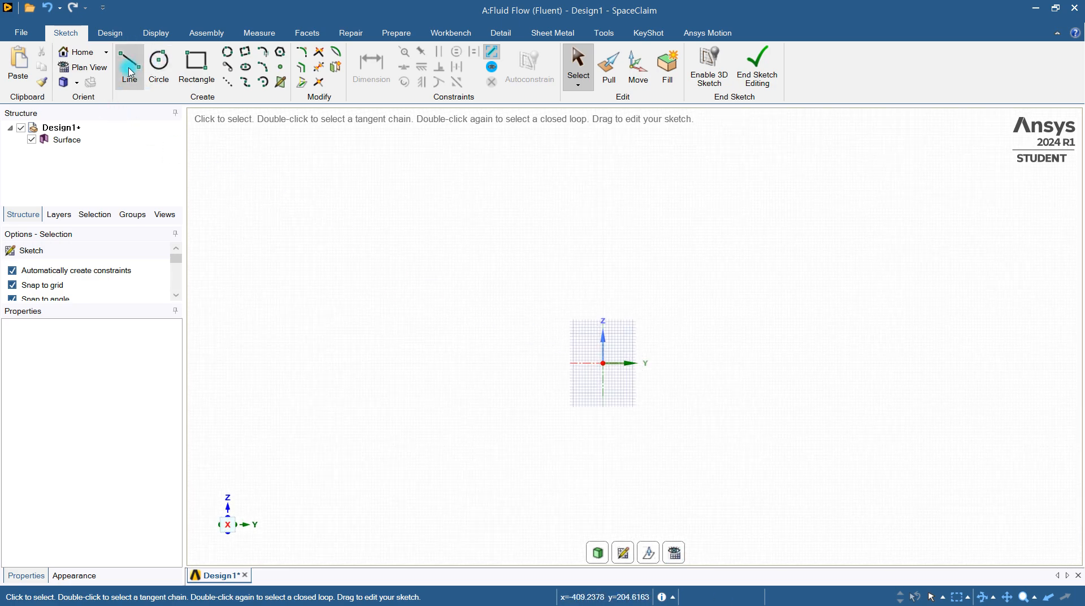
Sketch a 200 mm line from the origin along the Y axis and a perpendicular 200 mm line from its end in the Z direction
{"action": "left_click", "coordinate": [129, 72]}
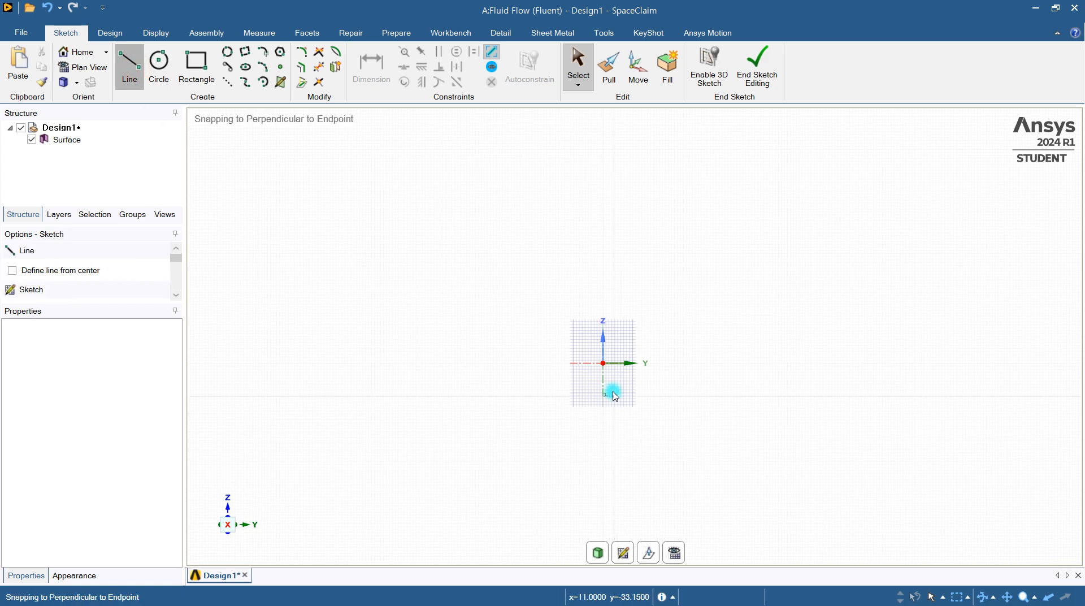
{"action": "left_click", "coordinate": [608, 366]}
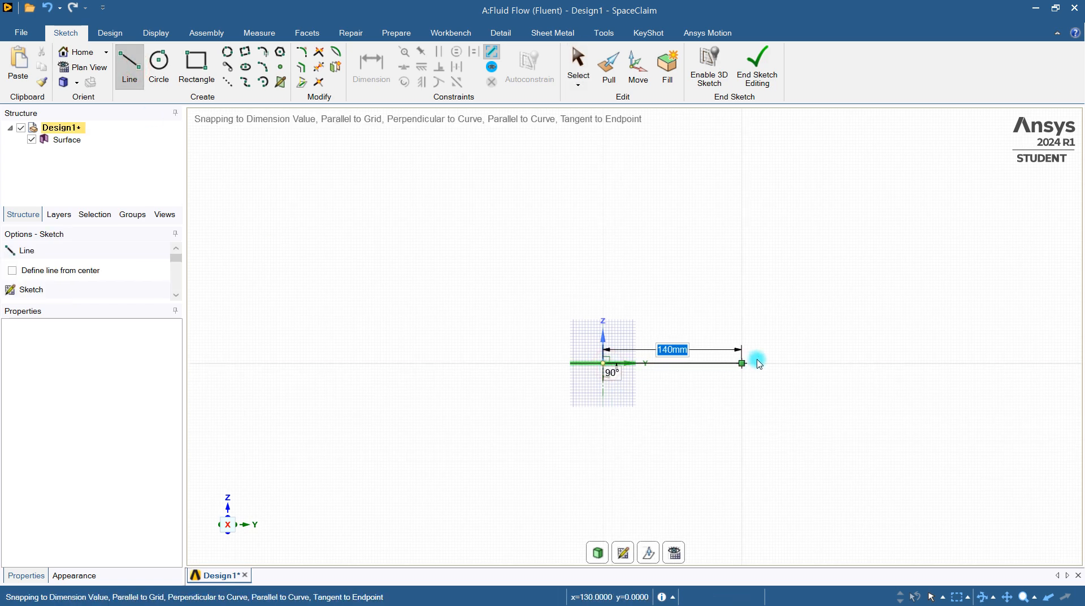
{"action": "type", "text": "200"}
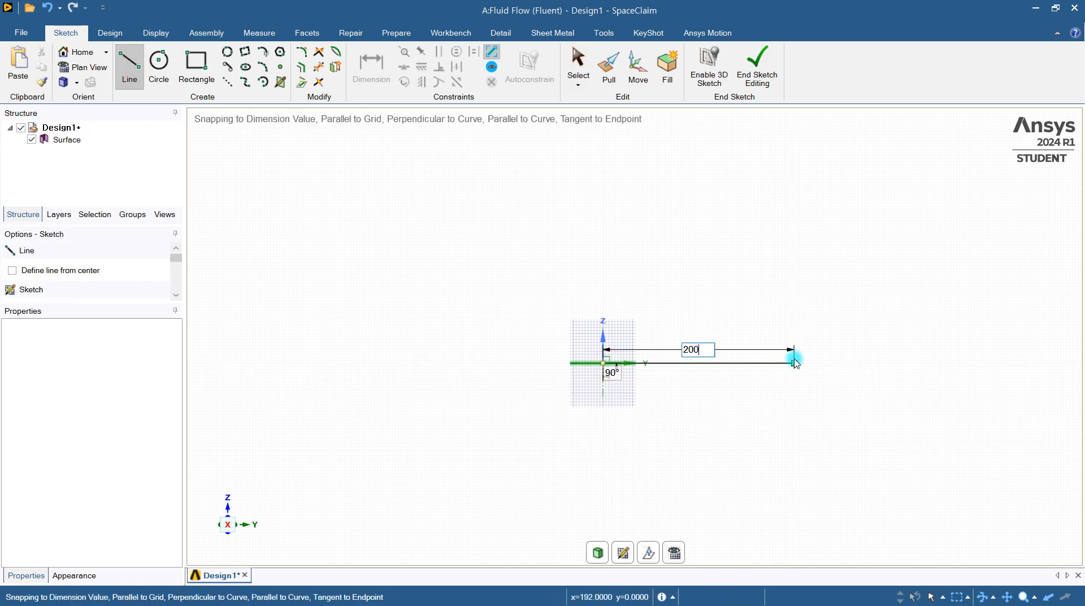
{"action": "key", "text": "Return"}
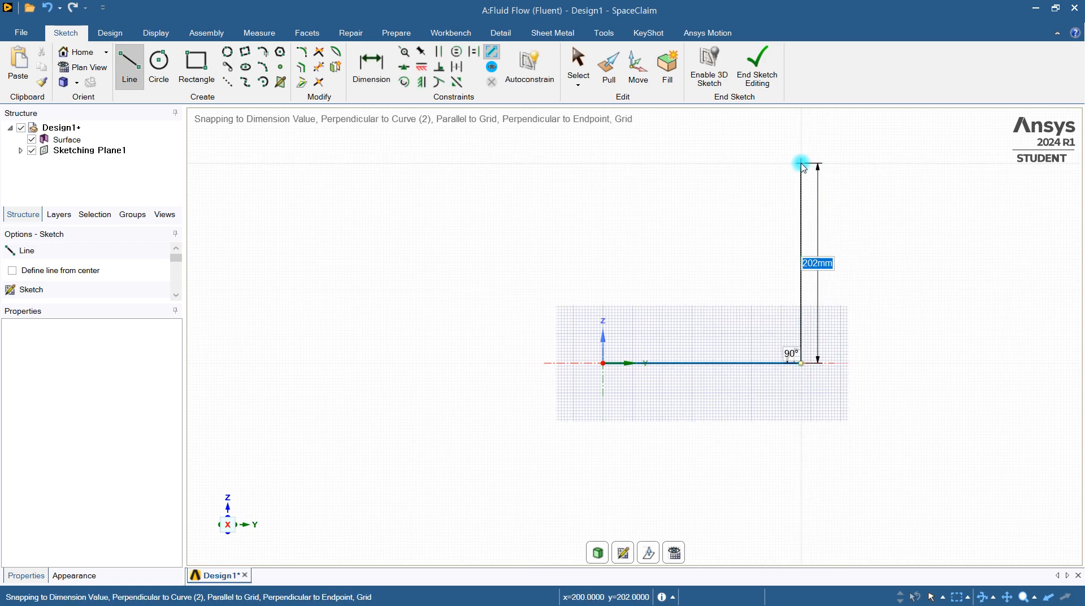
{"action": "type", "text": "200"}
{"action": "key", "text": "Return"}
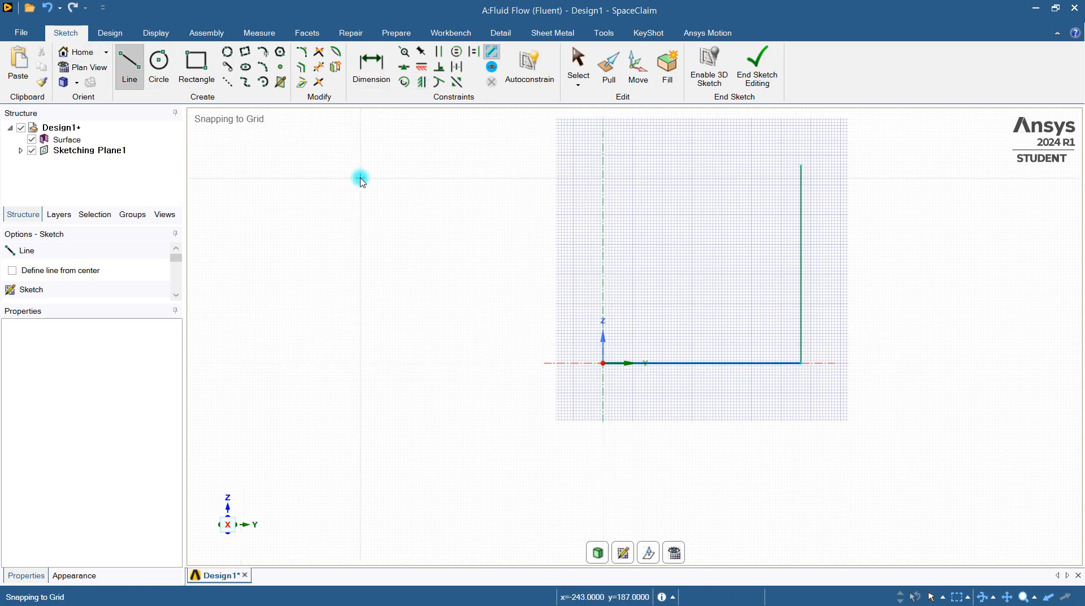
Round the corner between the two 200 mm lines with a 50 mm radius
{"action": "scroll", "coordinate": [635, 287], "scroll_direction": "up", "scroll_amount": 2}
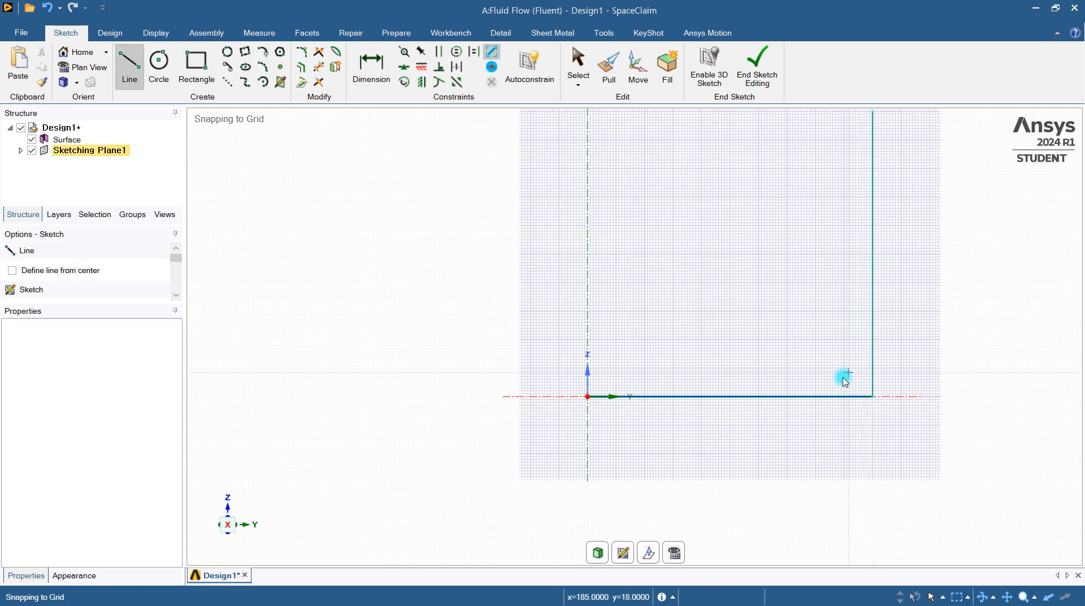
{"action": "left_click", "coordinate": [301, 51]}
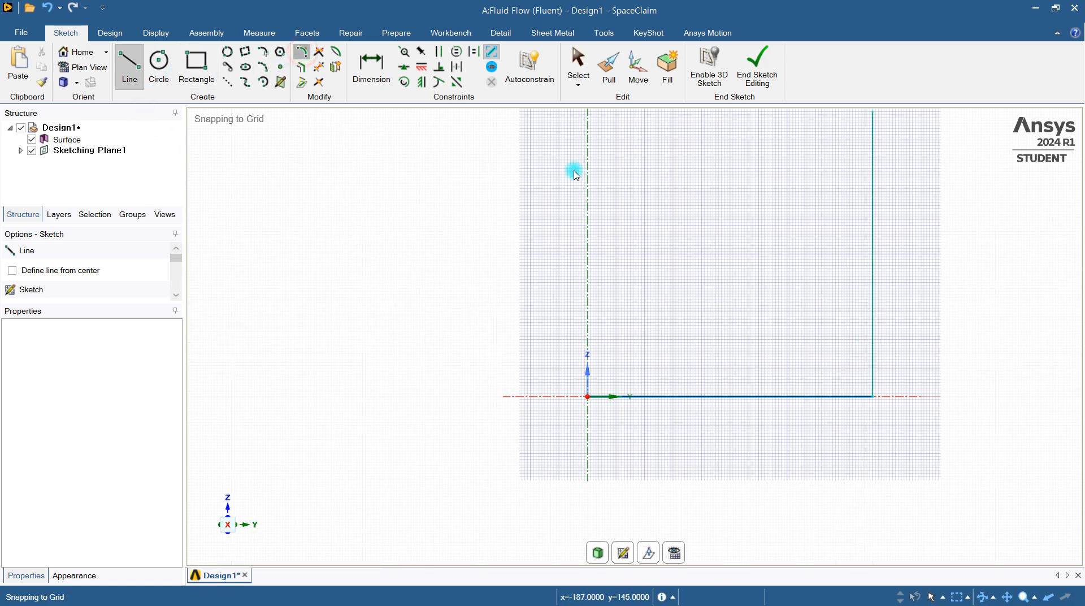
{"action": "left_click", "coordinate": [805, 398]}
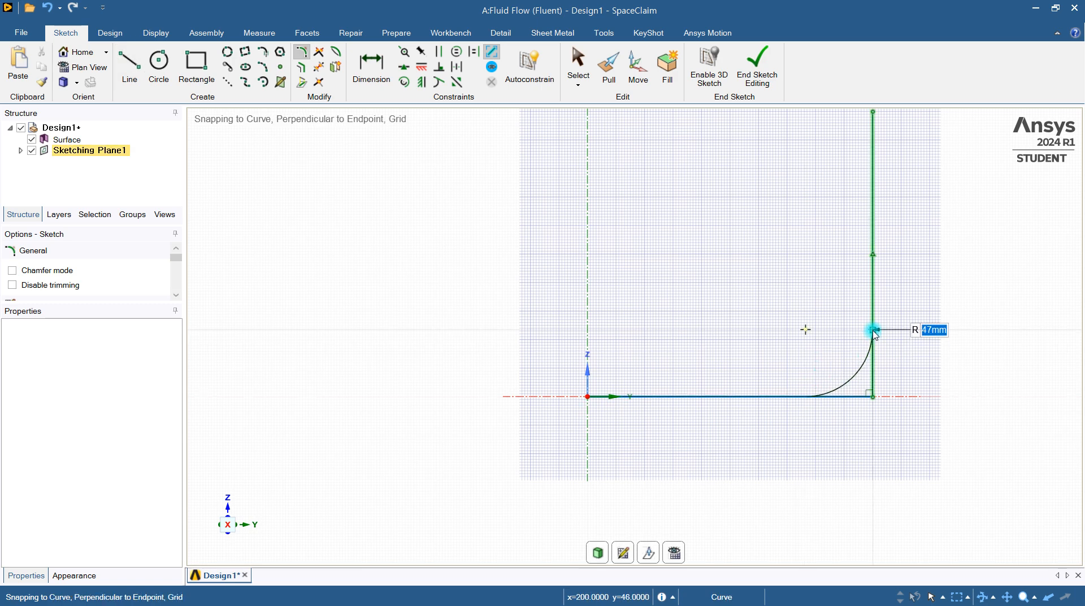
{"action": "type", "text": "50"}
{"action": "key", "text": "Return"}
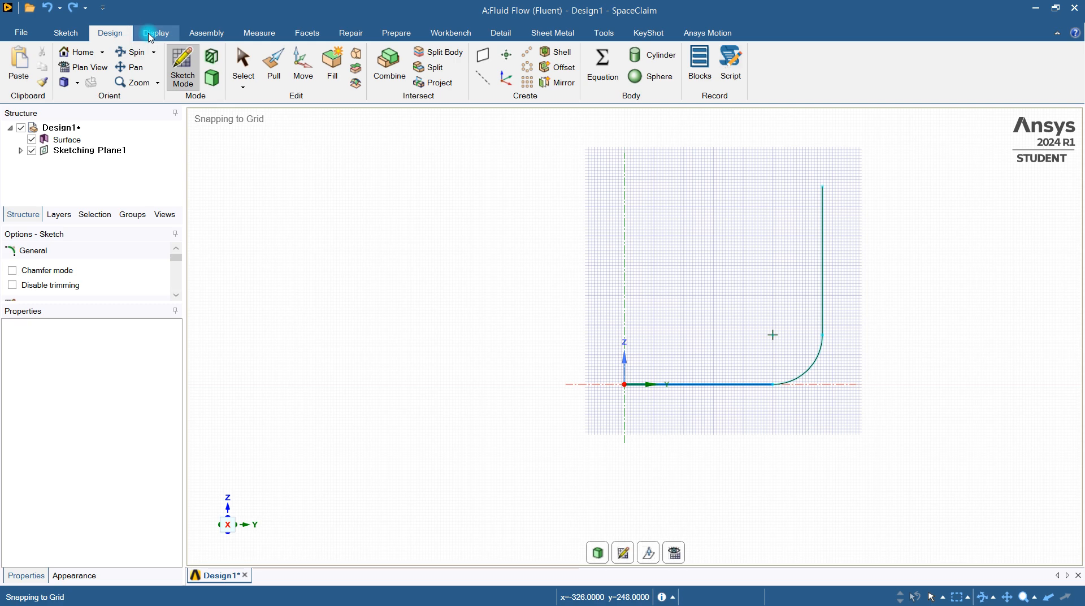
Finish editing the path sketch and return to 3D modelling
{"action": "left_click", "coordinate": [149, 35]}
{"action": "left_click", "coordinate": [104, 36]}
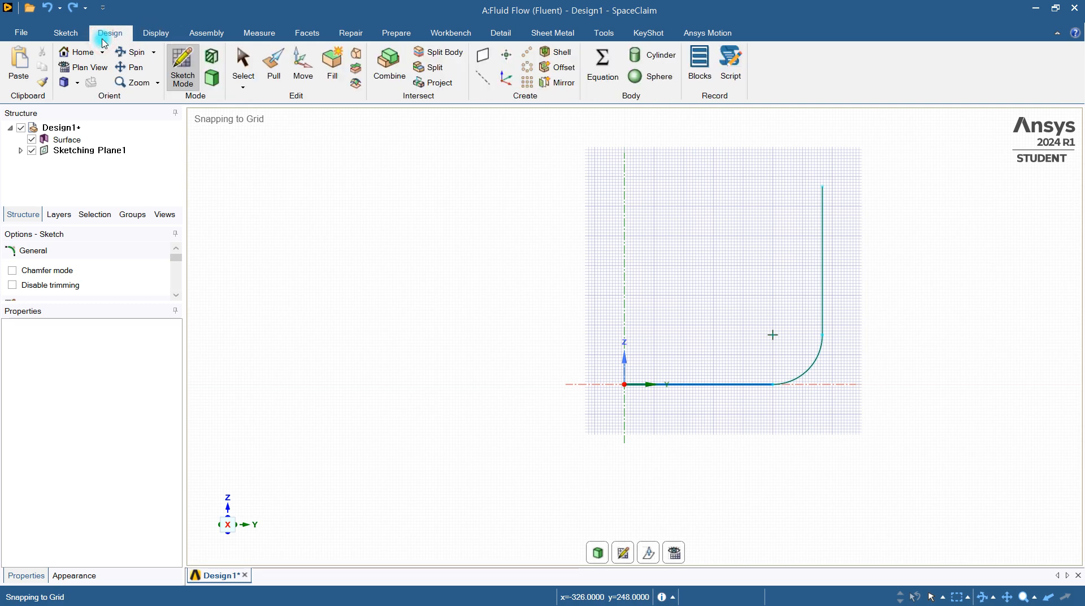
{"action": "scroll", "coordinate": [659, 217], "scroll_direction": "up", "scroll_amount": 1}
{"action": "left_click", "coordinate": [66, 31]}
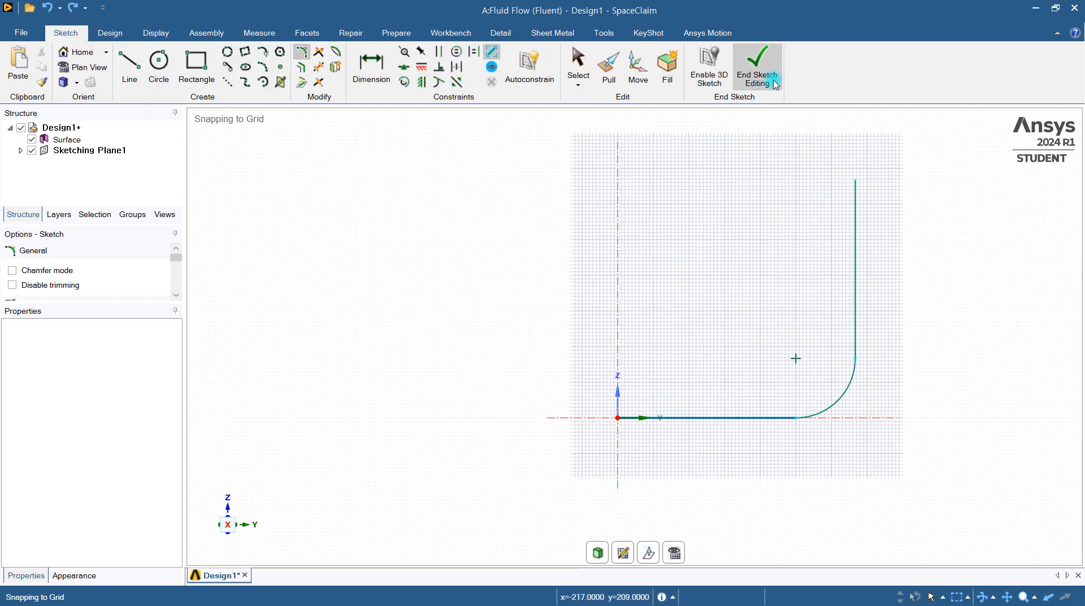
{"action": "left_click", "coordinate": [774, 84]}
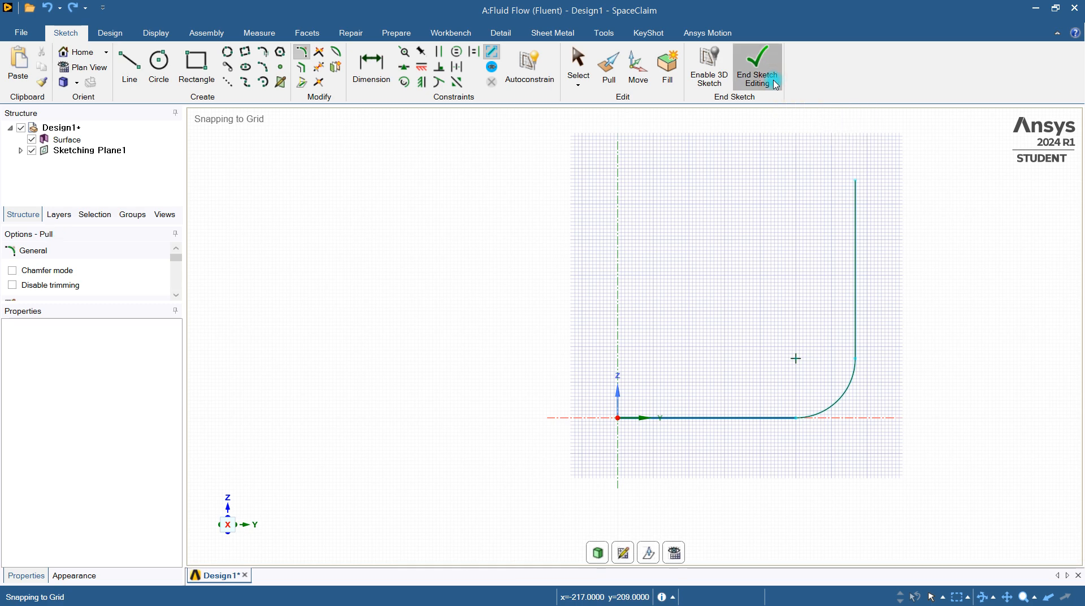
Sweep the ring face between the two circles along the full path of both straight lines and the arc to form a hollow pipe
{"action": "middle_click_drag", "start_coordinate": [713, 331], "coordinate": [639, 387]}
{"action": "scroll", "coordinate": [663, 410], "scroll_direction": "up", "scroll_amount": 4}
{"action": "left_click", "coordinate": [623, 399]}
{"action": "scroll", "coordinate": [624, 396], "scroll_direction": "up", "scroll_amount": 3}
{"action": "left_click", "coordinate": [626, 390]}
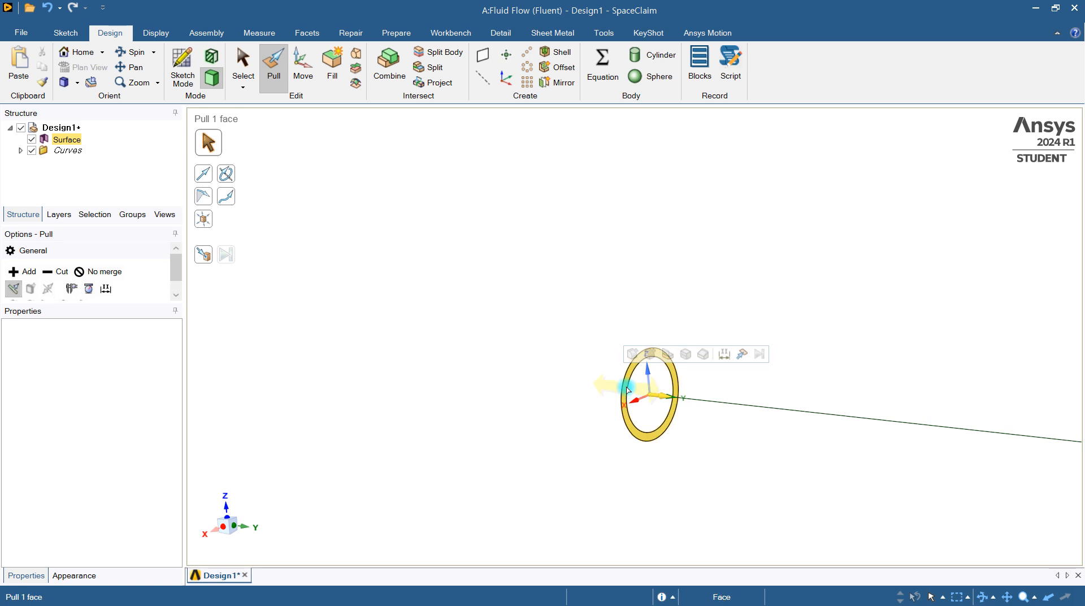
{"action": "left_click", "coordinate": [629, 389]}
{"action": "left_click", "coordinate": [630, 390]}
{"action": "left_click", "coordinate": [627, 389]}
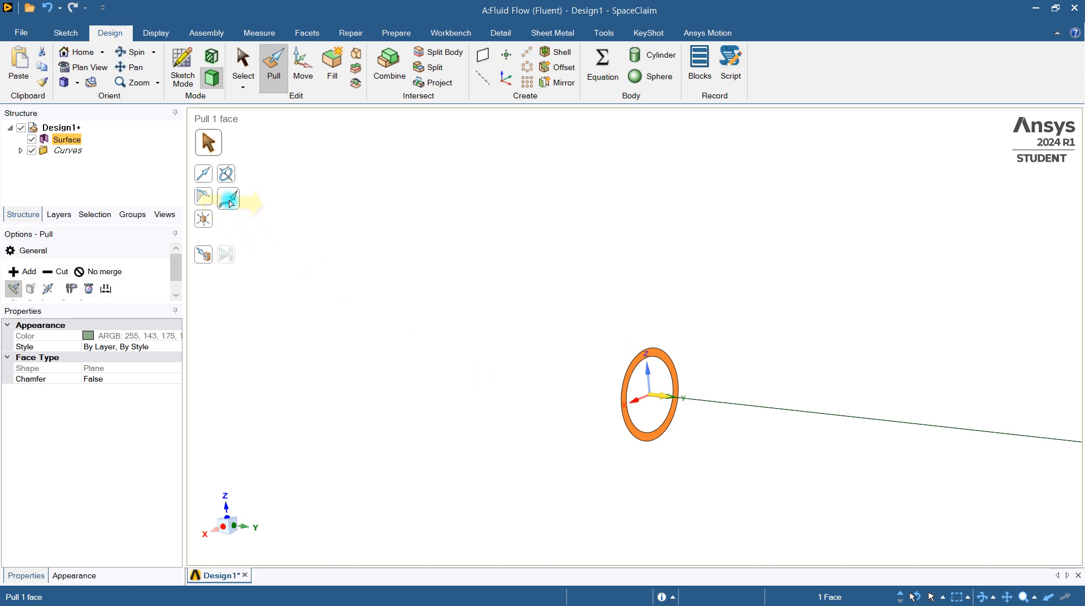
{"action": "left_click", "coordinate": [230, 202]}
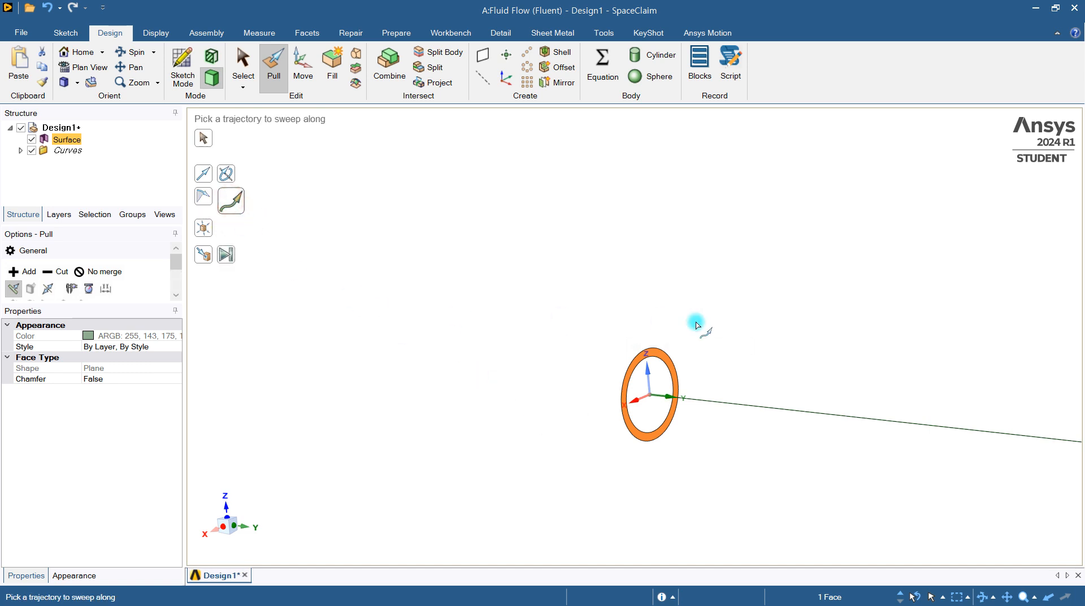
{"action": "scroll", "coordinate": [697, 323], "scroll_direction": "down", "scroll_amount": 2}
{"action": "left_click", "coordinate": [737, 382]}
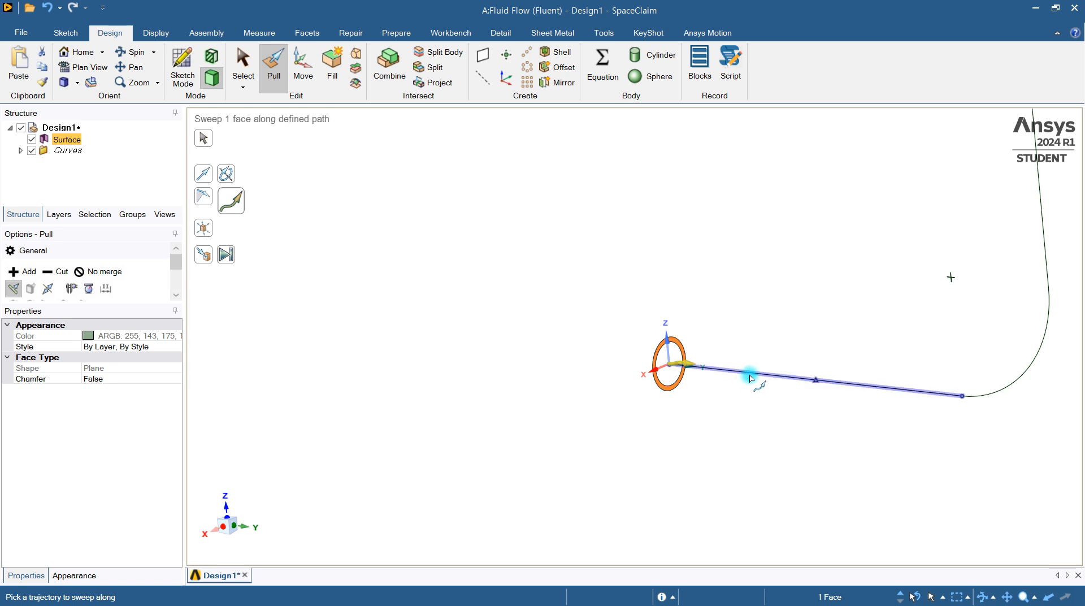
{"action": "left_click", "coordinate": [990, 393]}
{"action": "left_click", "coordinate": [1044, 227]}
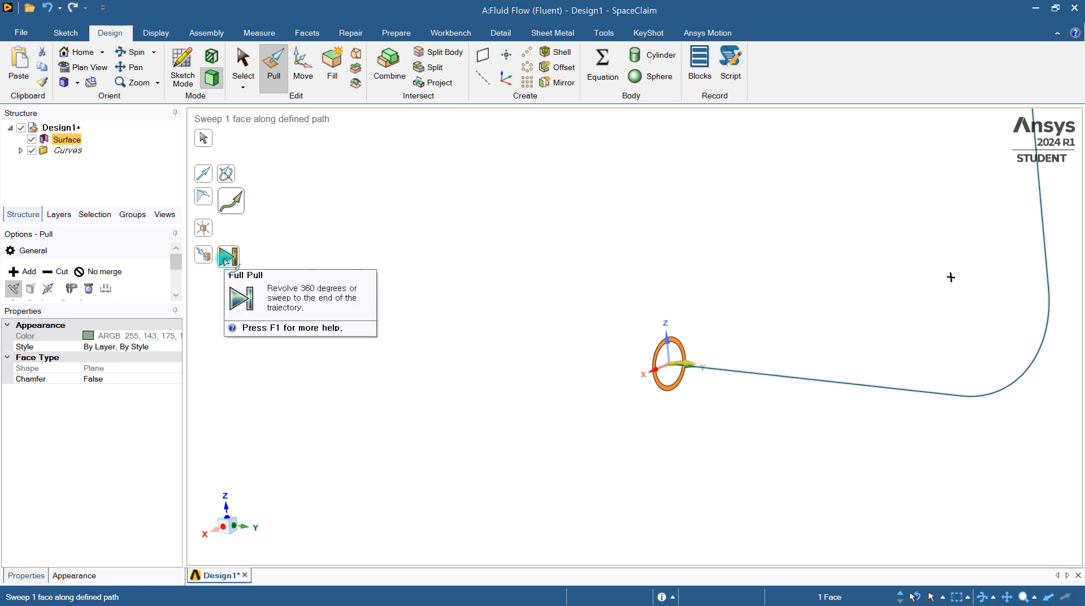
{"action": "left_click", "coordinate": [236, 262]}
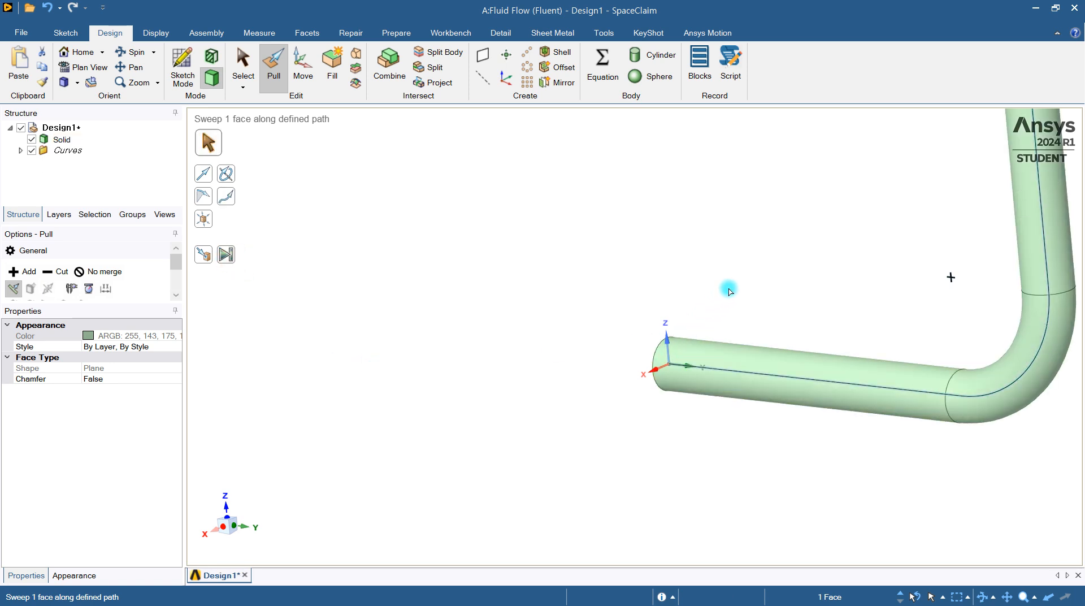
Examine the swept pipe from another angle, including its straight sections, the elbow and the open upper end with its wall
{"action": "left_click", "coordinate": [729, 287]}
{"action": "mouse_move", "coordinate": [729, 289]}
{"action": "middle_mouse_down"}
{"action": "mouse_move", "coordinate": [692, 358]}
{"action": "mouse_move", "coordinate": [702, 394]}
{"action": "mouse_move", "coordinate": [821, 322]}
{"action": "mouse_move", "coordinate": [867, 309]}
{"action": "mouse_move", "coordinate": [689, 397]}
{"action": "mouse_move", "coordinate": [664, 354]}
{"action": "mouse_move", "coordinate": [647, 367]}
{"action": "middle_mouse_up"}
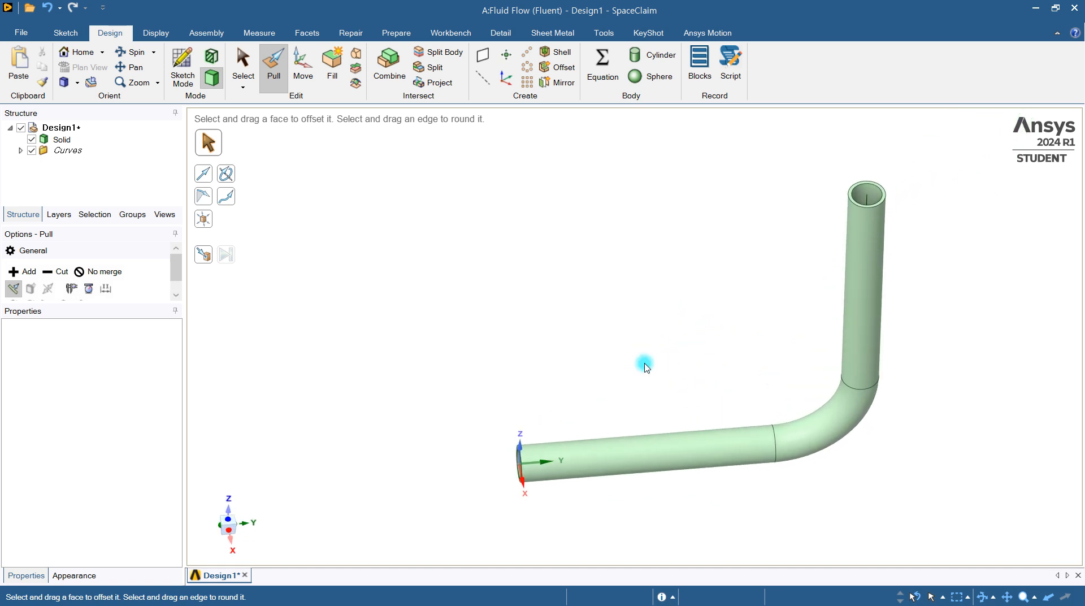
{"action": "left_click", "coordinate": [845, 265]}
{"action": "left_click", "coordinate": [644, 447]}
{"action": "left_click", "coordinate": [846, 270]}
{"action": "left_click", "coordinate": [813, 418]}
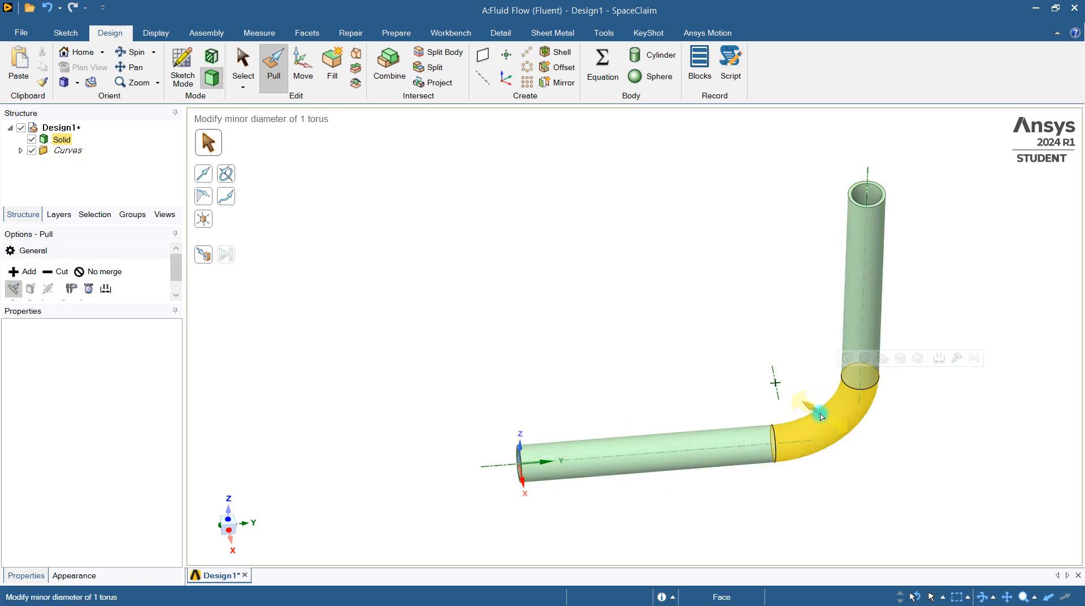
{"action": "left_click", "coordinate": [653, 363]}
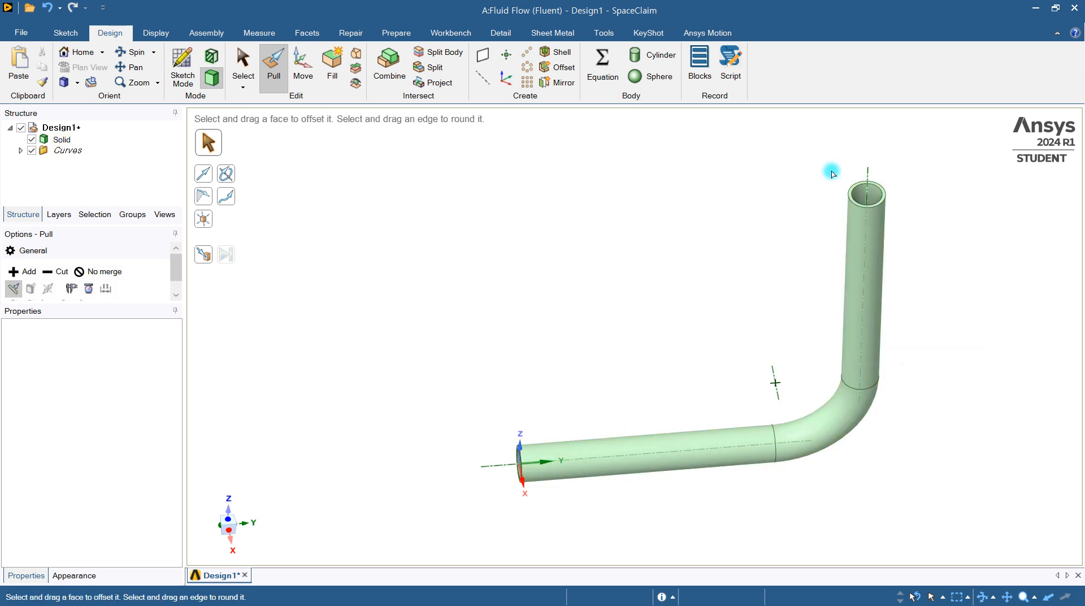
{"action": "left_click", "coordinate": [863, 198]}
{"action": "scroll", "coordinate": [863, 195], "scroll_direction": "up", "scroll_amount": 2}
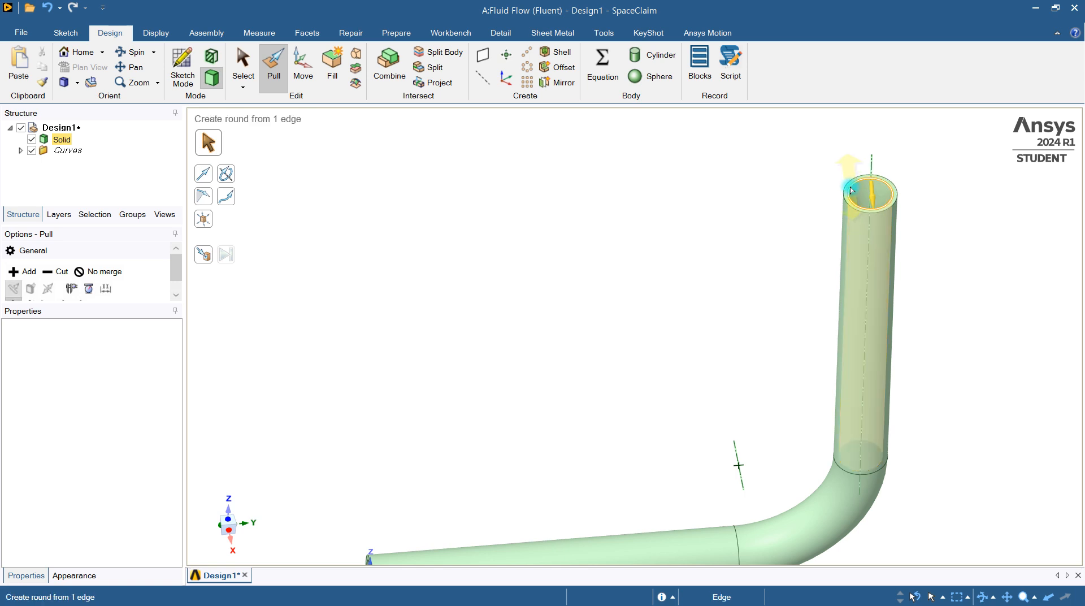
{"action": "scroll", "coordinate": [851, 227], "scroll_direction": "up", "scroll_amount": 3}
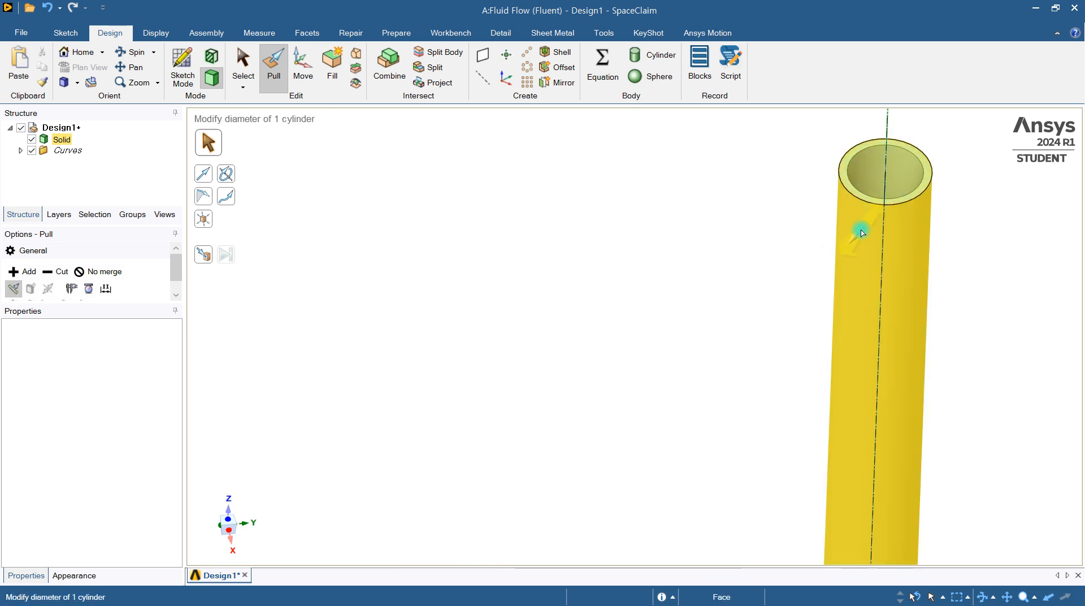
{"action": "scroll", "coordinate": [904, 350], "scroll_direction": "down", "scroll_amount": 4}
{"action": "left_click", "coordinate": [671, 405]}
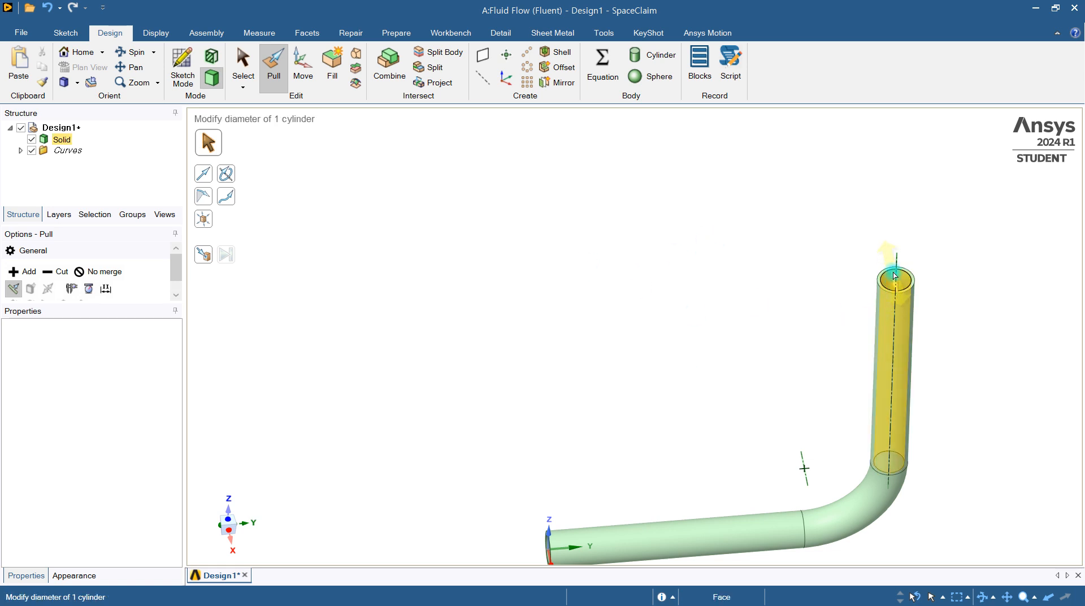
{"action": "left_click", "coordinate": [900, 249]}
{"action": "left_click", "coordinate": [890, 318]}
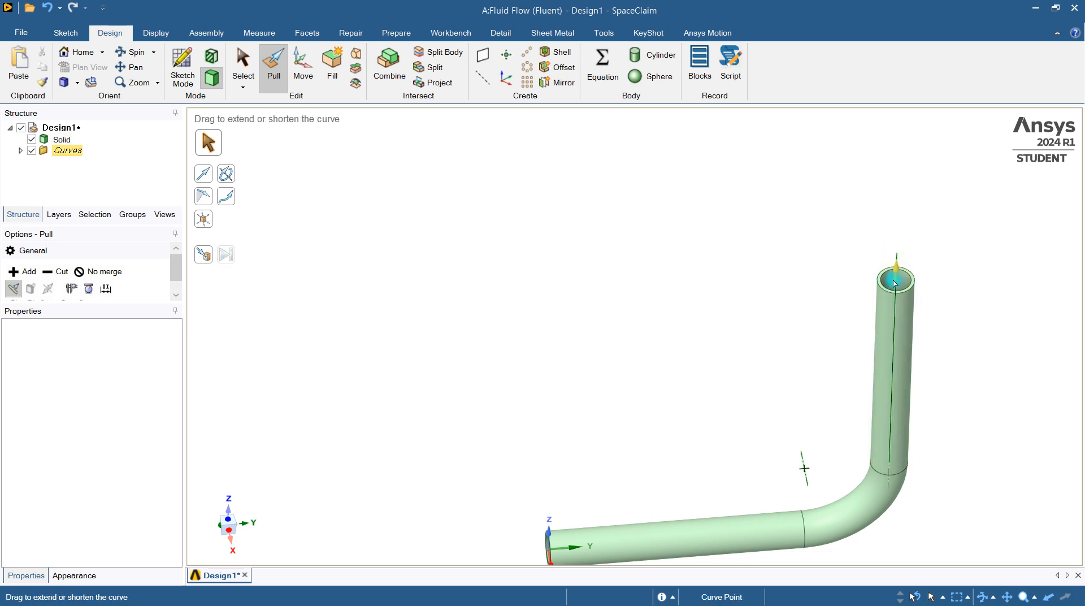
{"action": "left_click", "coordinate": [538, 285]}
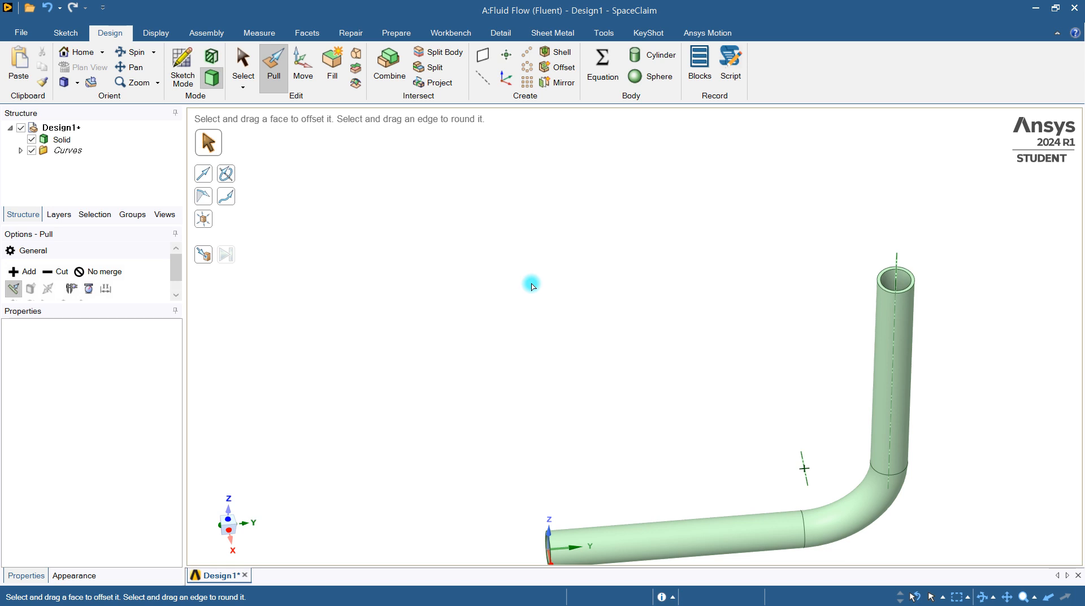
Delete the Curves folder with the leftover sketch curves from the design
{"action": "left_click", "coordinate": [69, 151]}
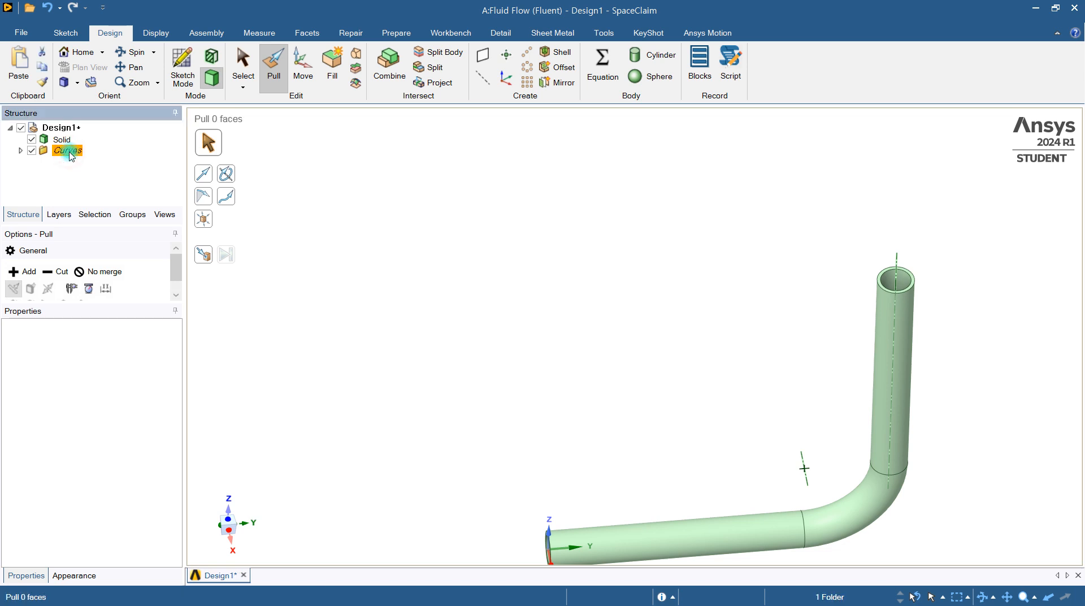
{"action": "key", "text": "Delete"}
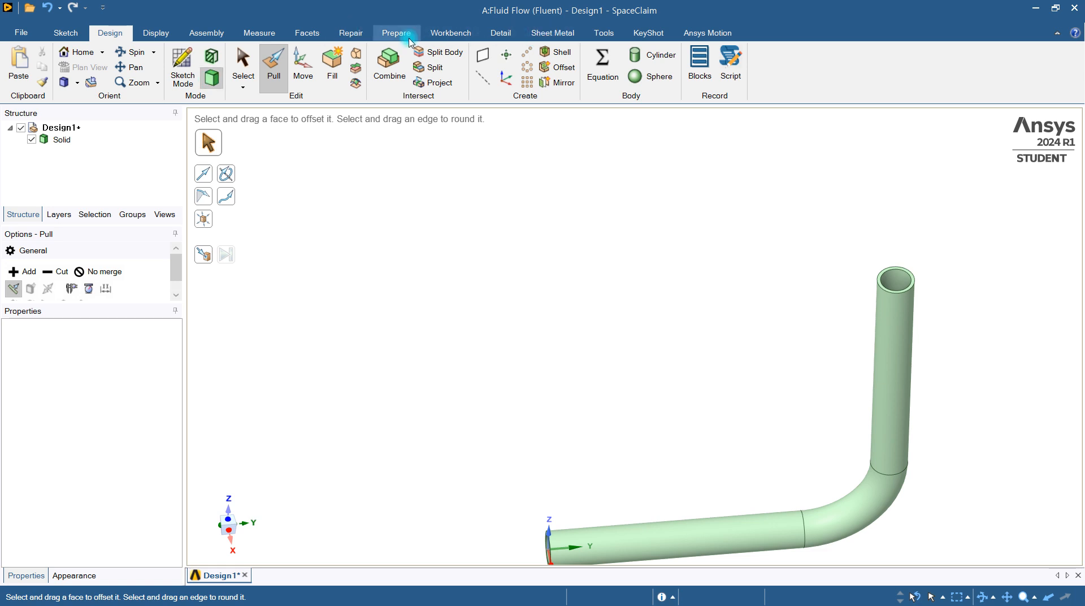
Start a Volume Extract with both ring-shaped pipe end faces as enclosing faces and the straight section's inner face as seed
{"action": "left_click", "coordinate": [409, 39]}
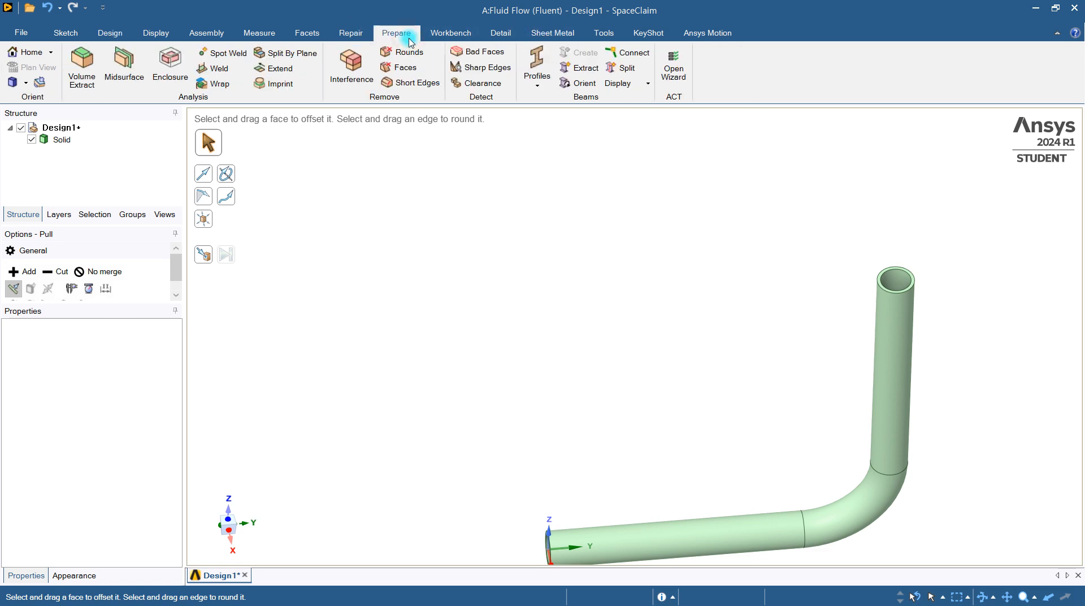
{"action": "left_click", "coordinate": [91, 79]}
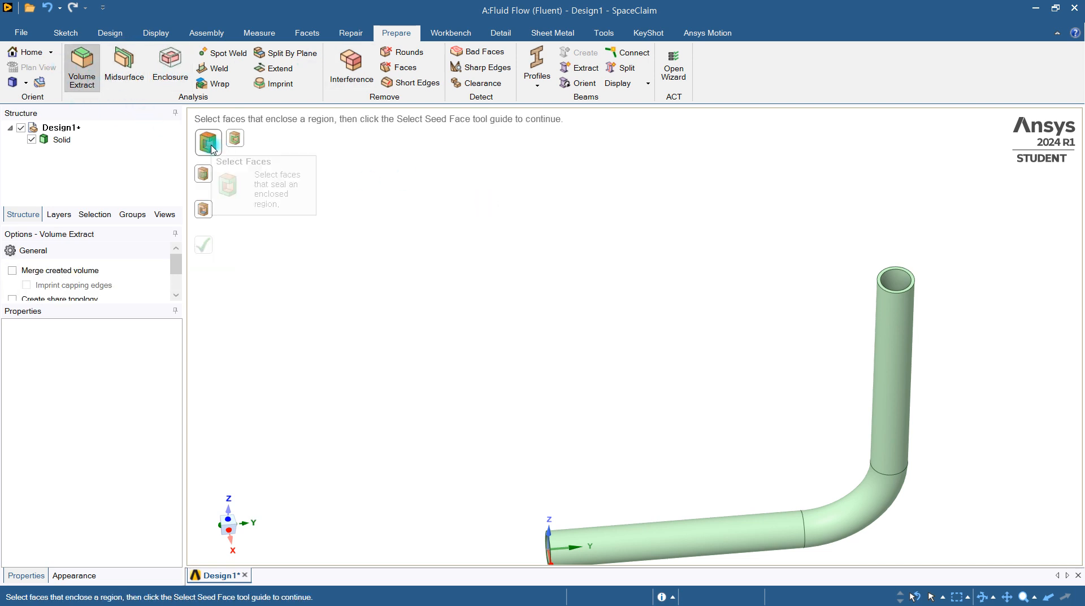
{"action": "scroll", "coordinate": [909, 248], "scroll_direction": "up", "scroll_amount": 6}
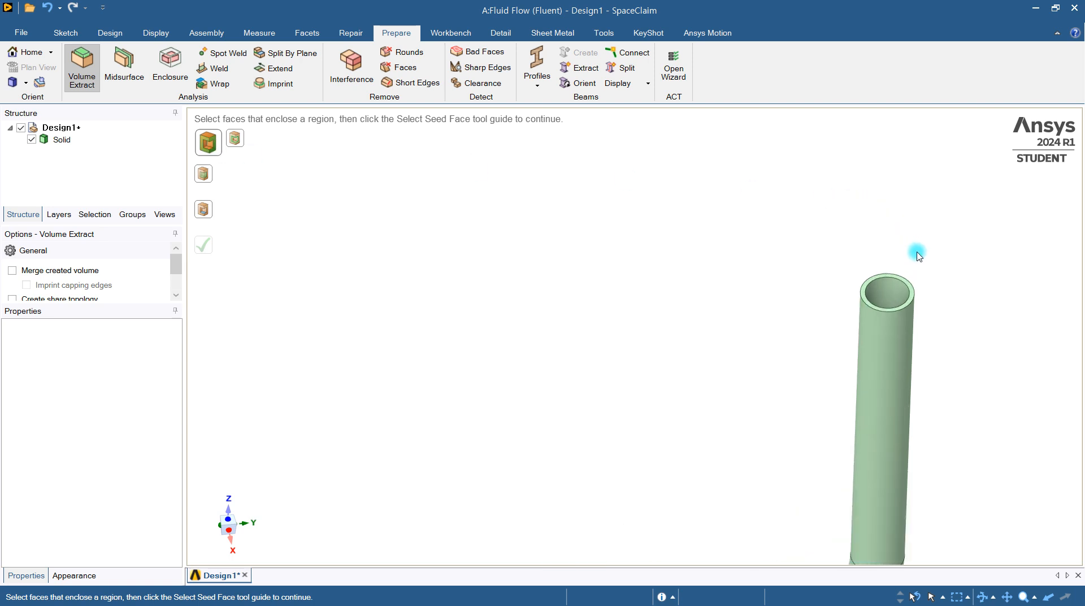
{"action": "left_click", "coordinate": [846, 292]}
{"action": "scroll", "coordinate": [663, 388], "scroll_direction": "down", "scroll_amount": 2}
{"action": "middle_click_drag", "start_coordinate": [600, 455], "coordinate": [748, 214], "text": "shift"}
{"action": "middle_click_drag", "start_coordinate": [493, 499], "coordinate": [577, 501]}
{"action": "left_click", "coordinate": [425, 487], "text": "ctrl"}
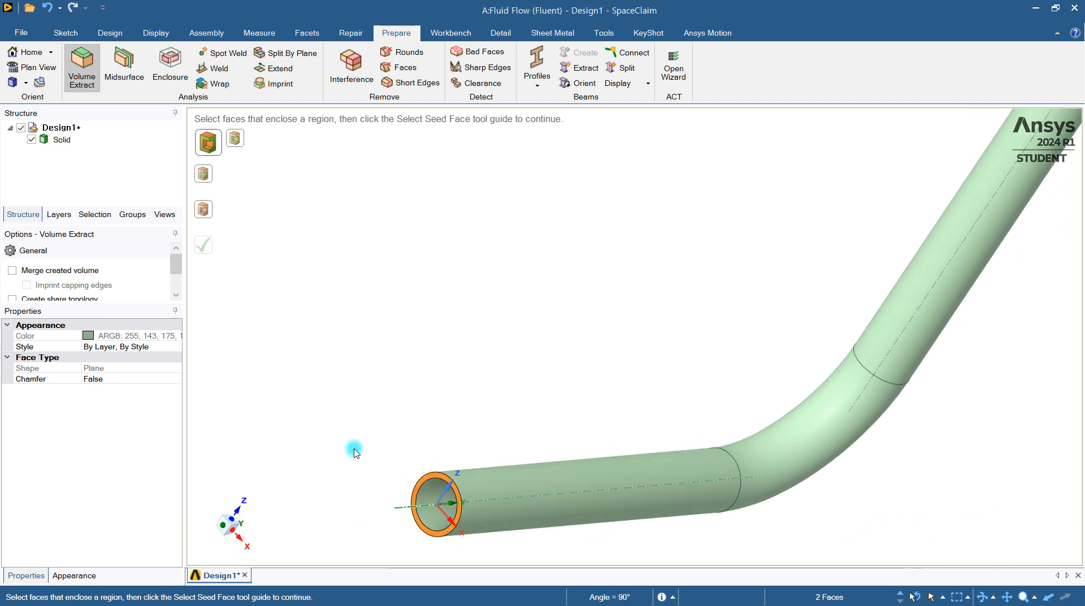
{"action": "left_click", "coordinate": [205, 213]}
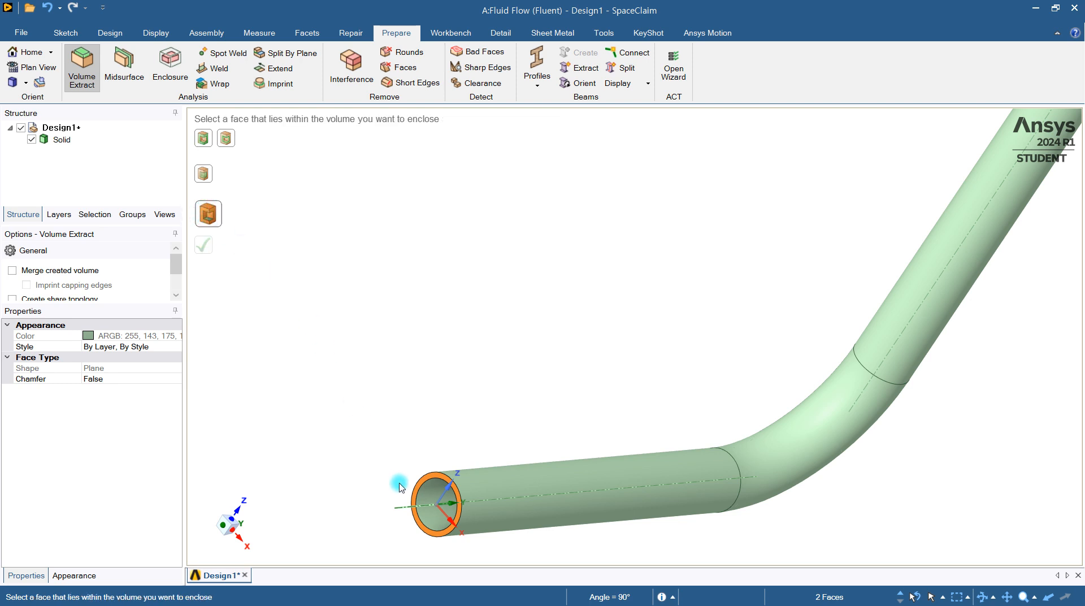
{"action": "left_click", "coordinate": [431, 501]}
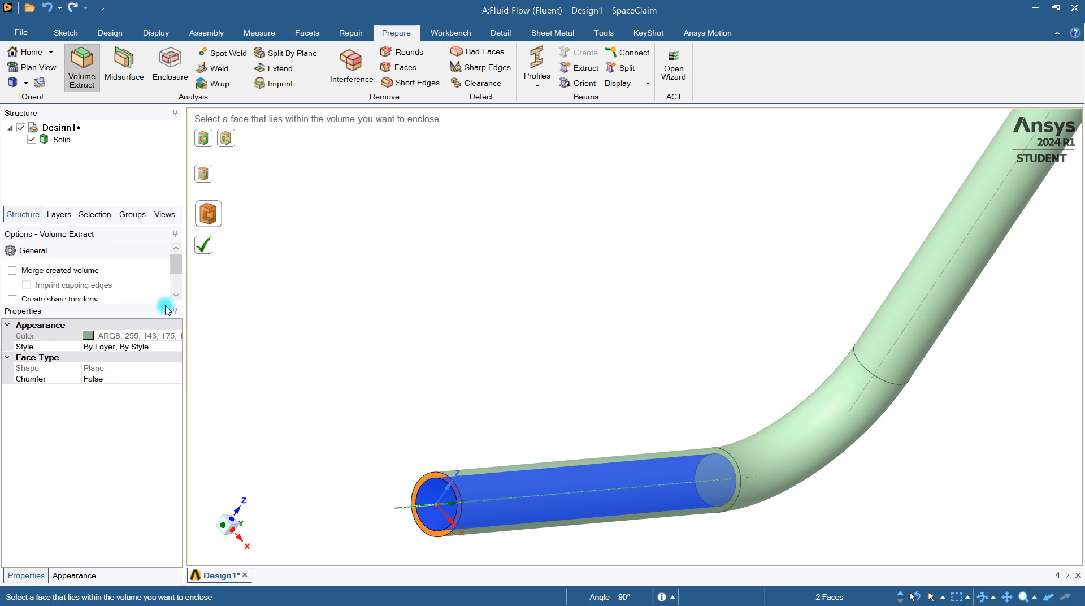
Preview the inside faces of the volume to be extracted at different stages, and turn the preview off again
{"action": "left_click_drag", "start_coordinate": [131, 302], "coordinate": [133, 354]}
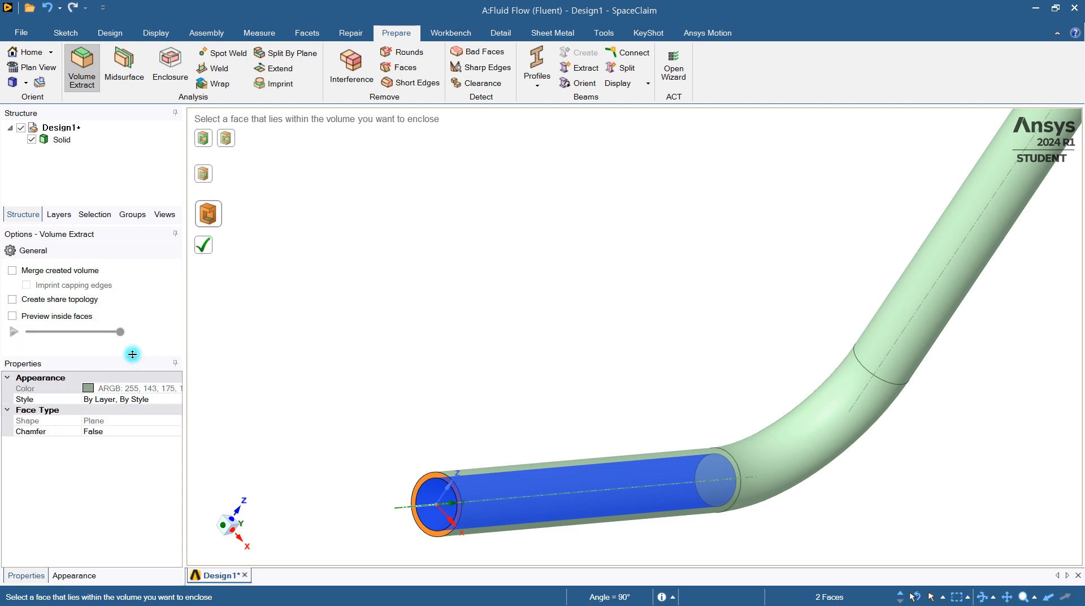
{"action": "left_click", "coordinate": [16, 316]}
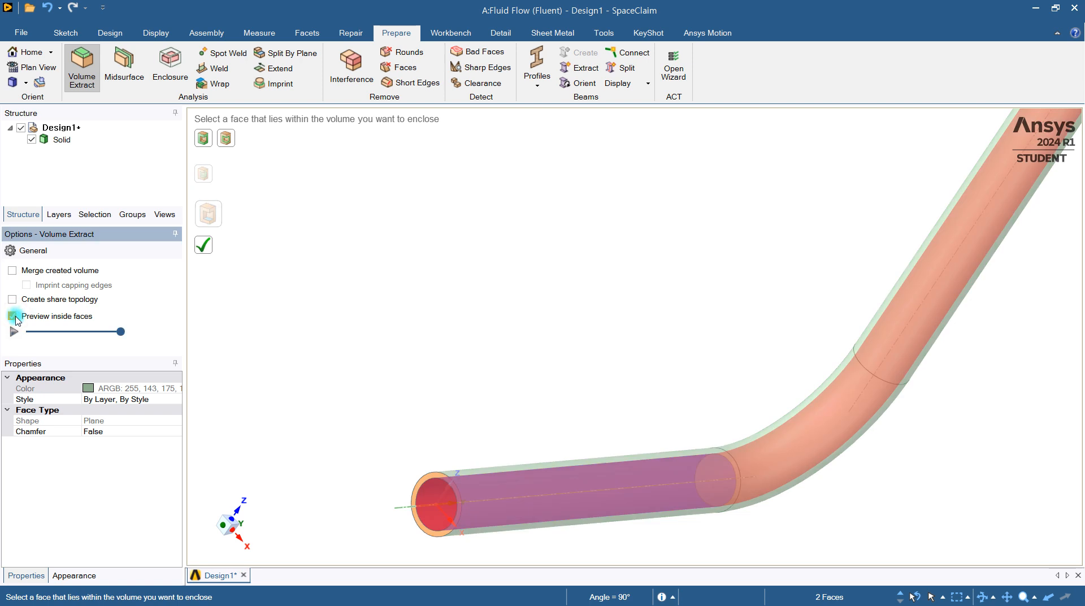
{"action": "left_click_drag", "start_coordinate": [119, 332], "coordinate": [41, 337]}
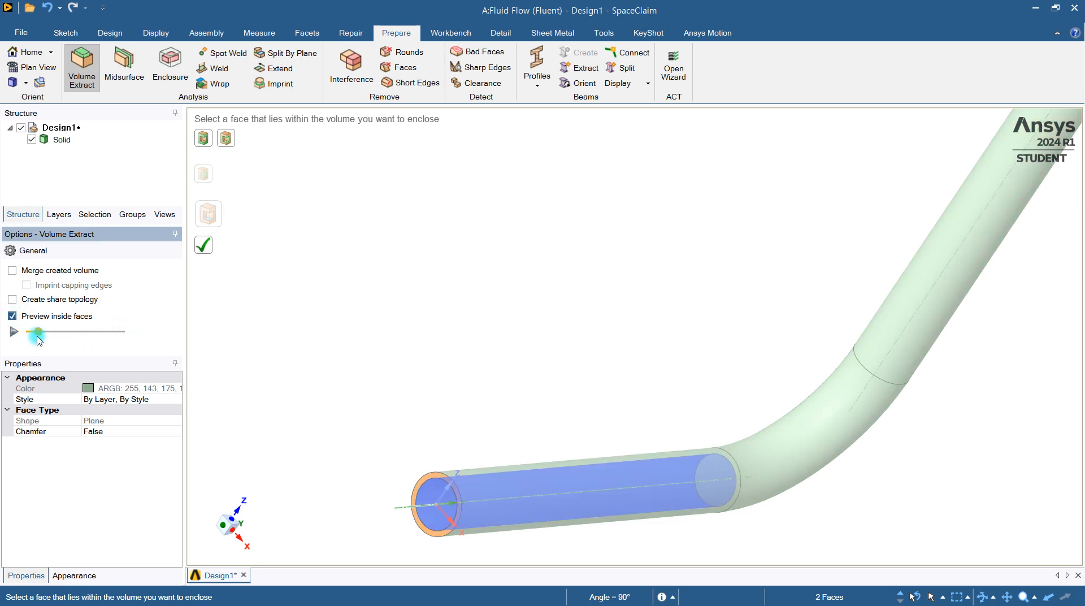
{"action": "left_click", "coordinate": [14, 338]}
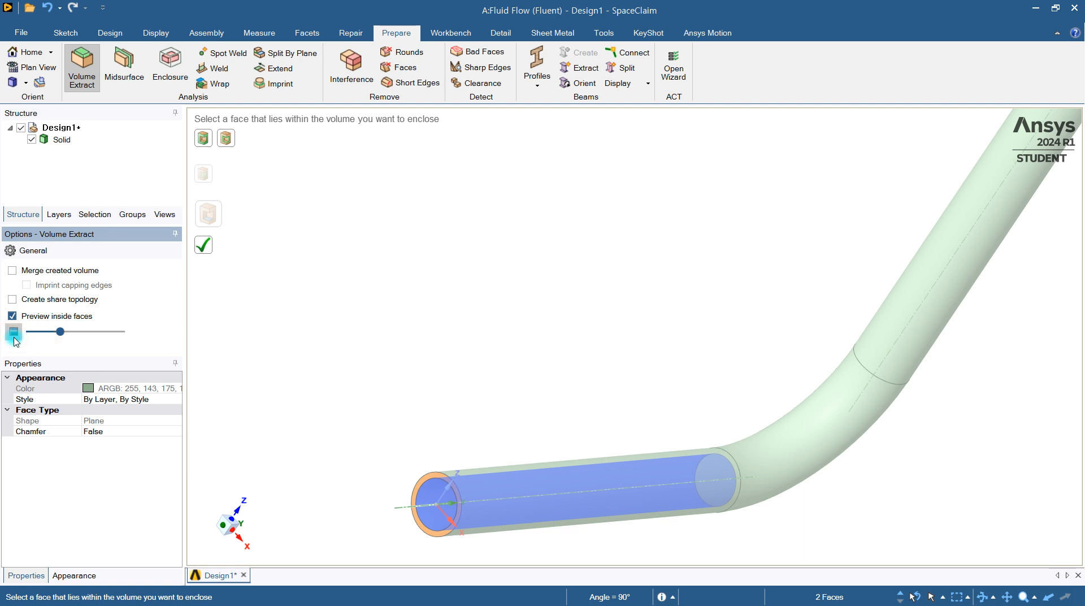
{"action": "left_click", "coordinate": [31, 334]}
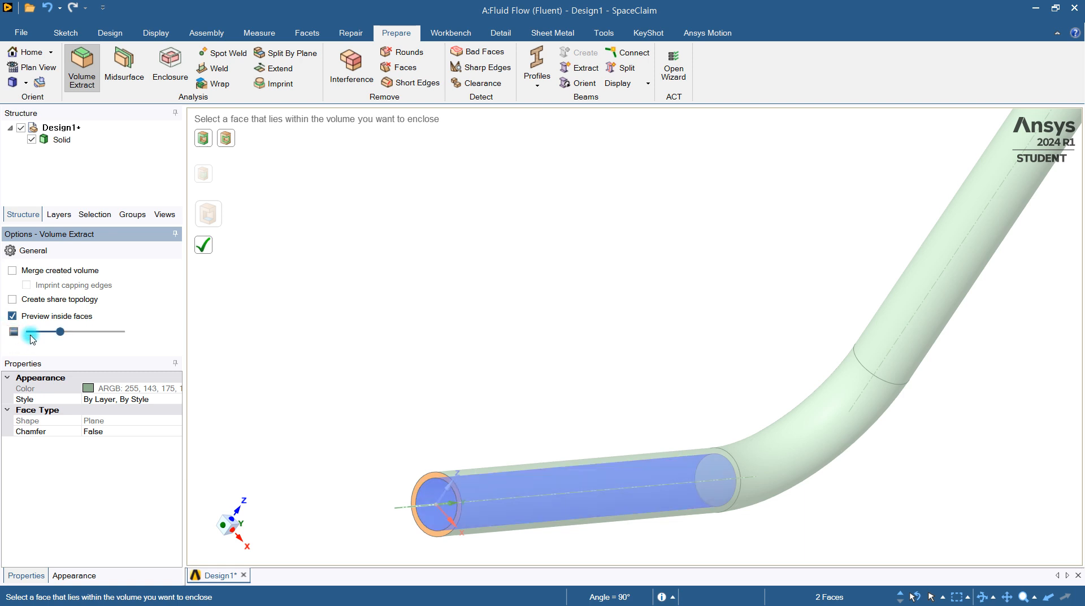
{"action": "middle_click_drag", "start_coordinate": [734, 444], "coordinate": [579, 460]}
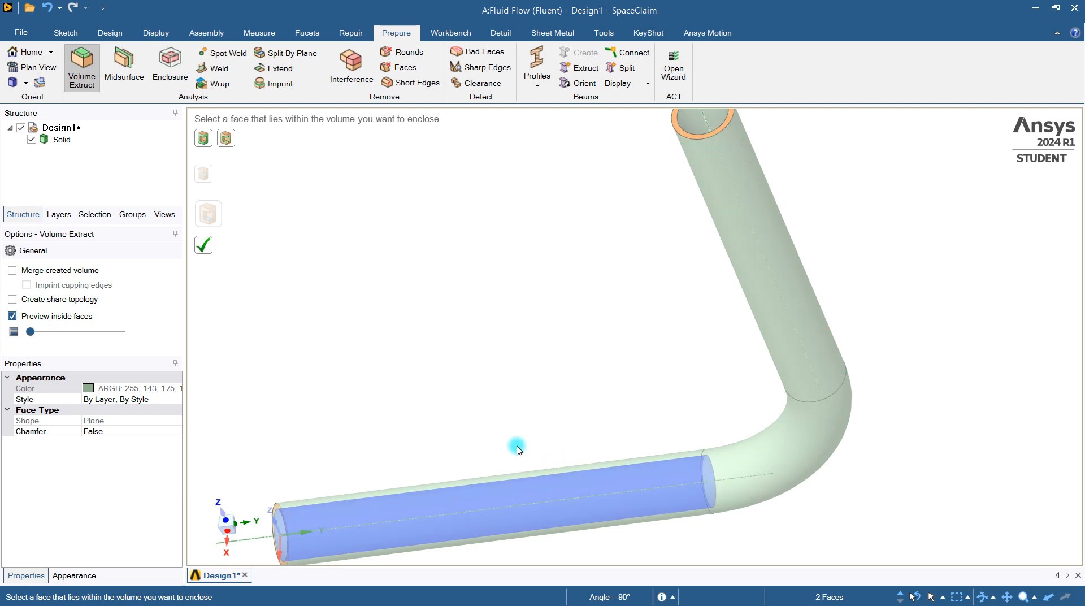
{"action": "left_click", "coordinate": [13, 332]}
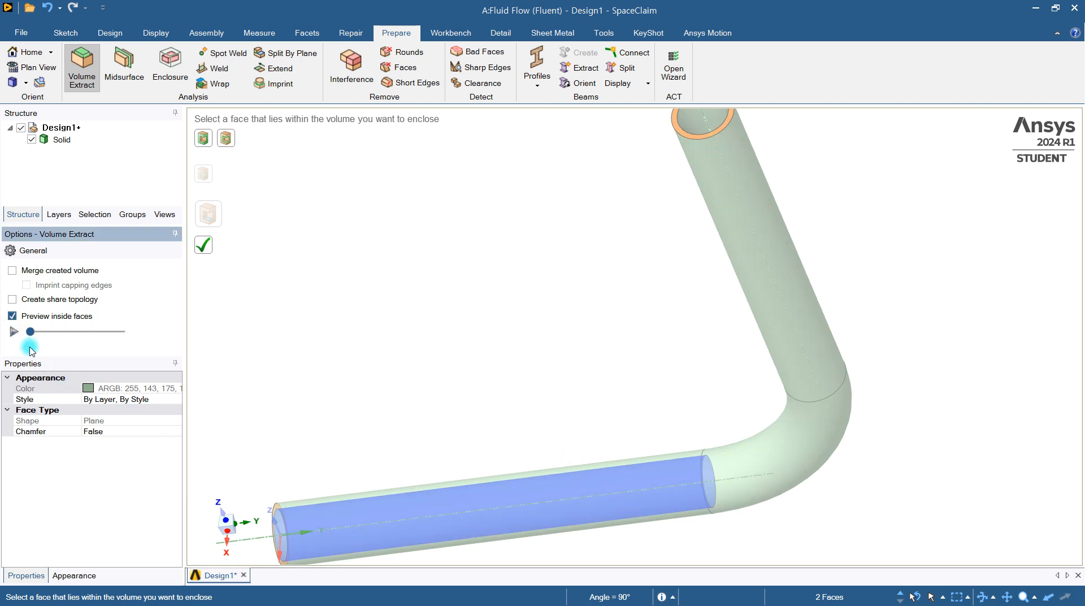
{"action": "left_click", "coordinate": [19, 316]}
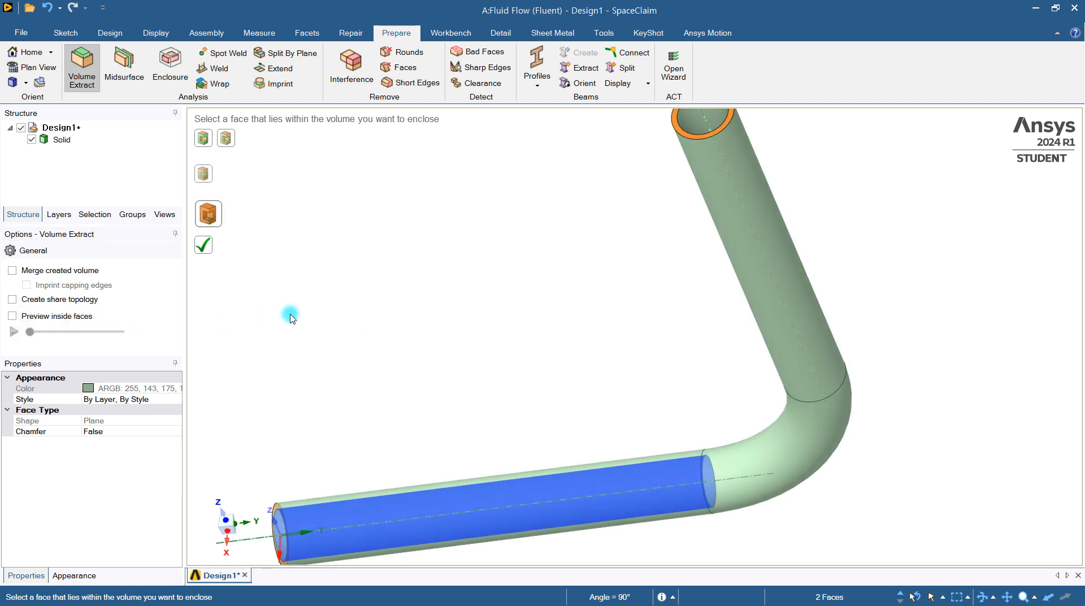
Keep the pipe's inner face as the seed without picking capping surfaces, and complete the extraction of the fluid volume
{"action": "mouse_move", "coordinate": [468, 329]}
{"action": "middle_mouse_down"}
{"action": "mouse_move", "coordinate": [509, 364]}
{"action": "mouse_move", "coordinate": [504, 388]}
{"action": "mouse_move", "coordinate": [502, 372]}
{"action": "middle_mouse_up"}
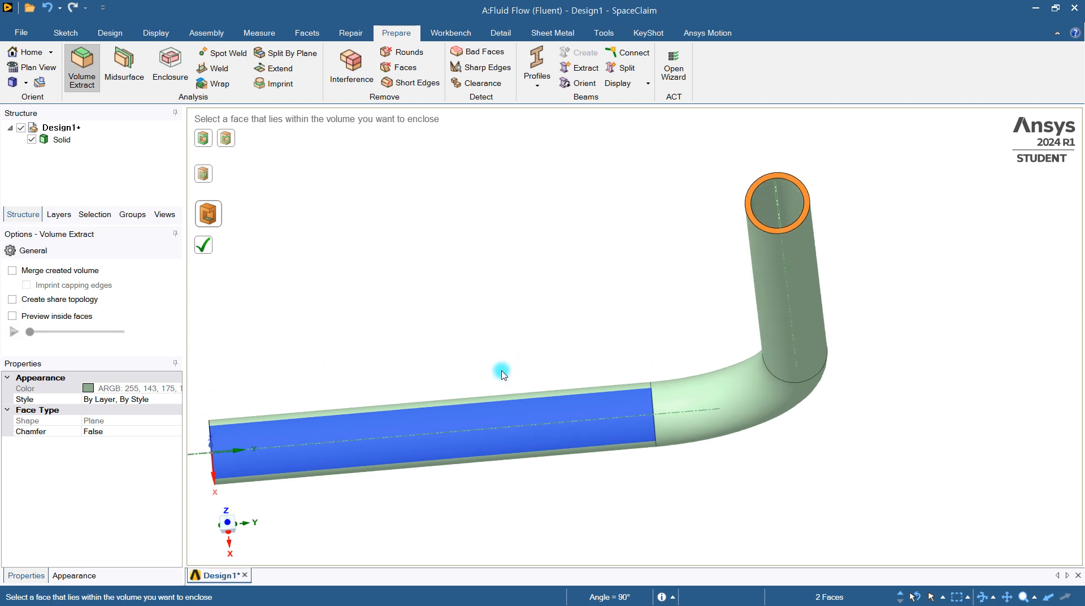
{"action": "left_click", "coordinate": [206, 178]}
{"action": "middle_click_drag", "start_coordinate": [226, 355], "coordinate": [324, 370]}
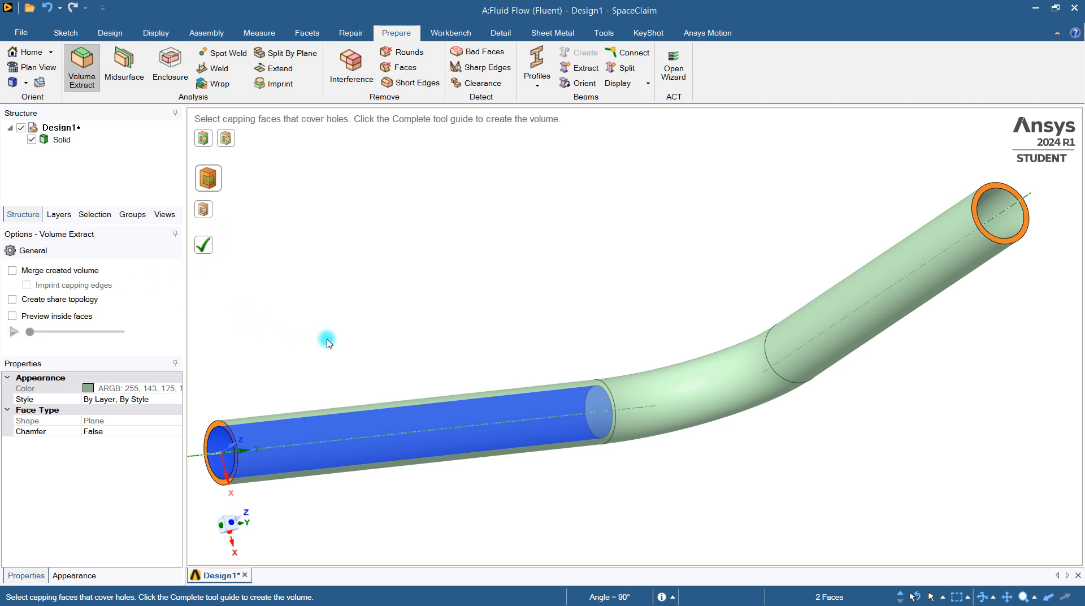
{"action": "middle_click_drag", "start_coordinate": [327, 342], "coordinate": [443, 334], "text": "shift"}
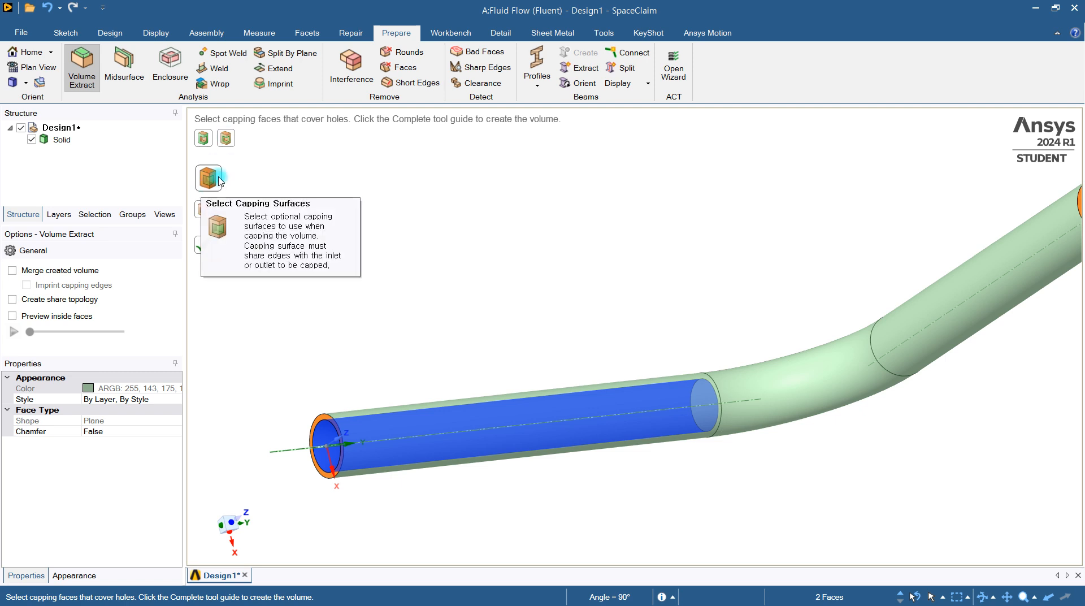
{"action": "left_click", "coordinate": [204, 210]}
{"action": "left_click", "coordinate": [373, 449]}
{"action": "left_click", "coordinate": [69, 317]}
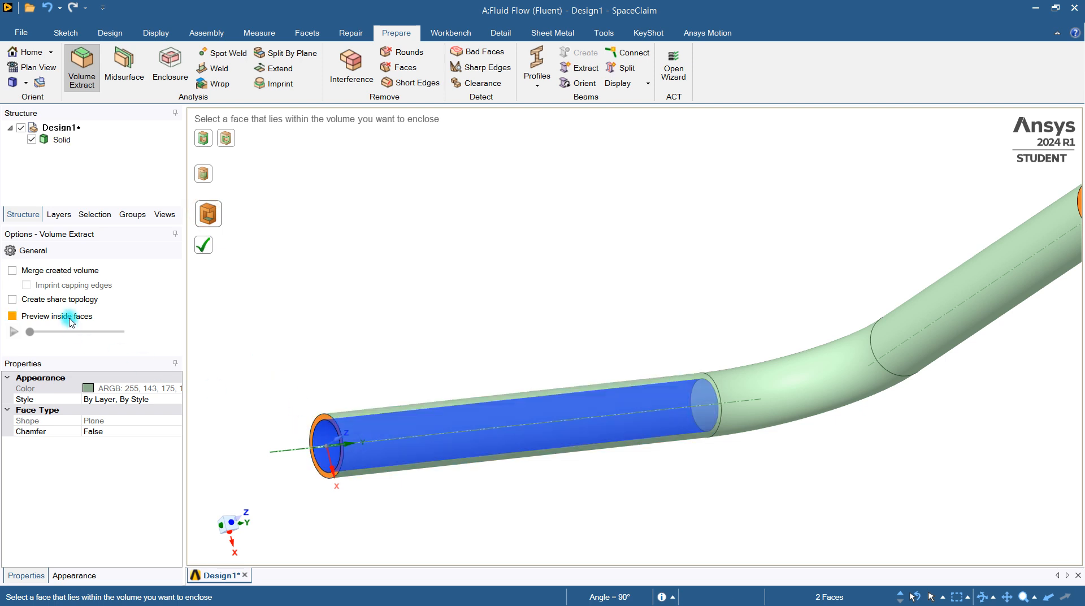
{"action": "left_click", "coordinate": [203, 244]}
Hide the solid pipe body so that only the extracted inner volume is displayed, and return to the home view
{"action": "scroll", "coordinate": [668, 333], "scroll_direction": "down", "scroll_amount": 3}
{"action": "middle_click_drag", "start_coordinate": [672, 337], "coordinate": [845, 269]}
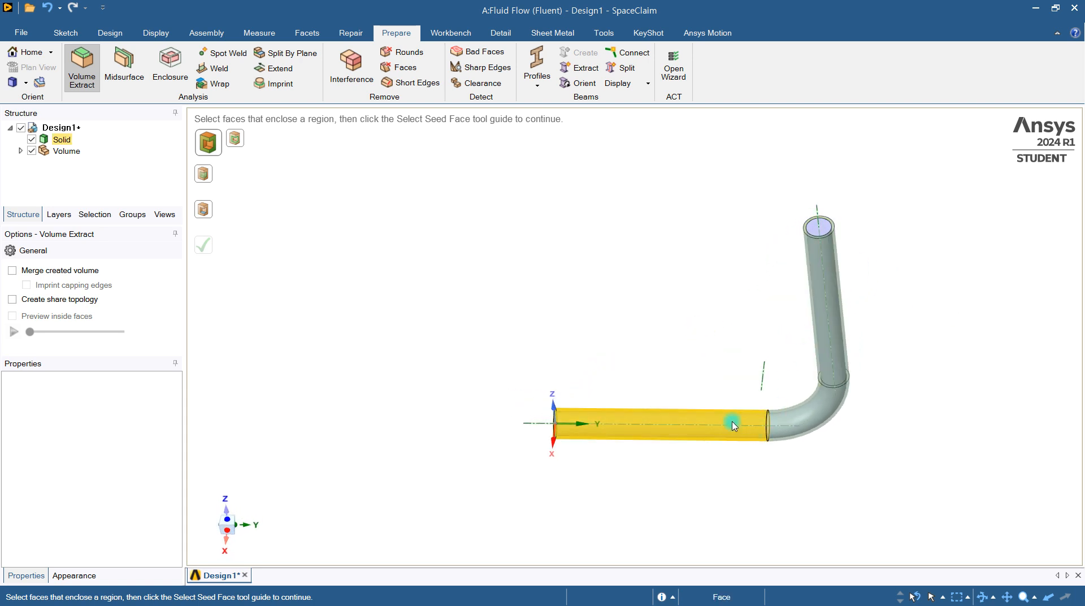
{"action": "scroll", "coordinate": [732, 426], "scroll_direction": "up", "scroll_amount": 3}
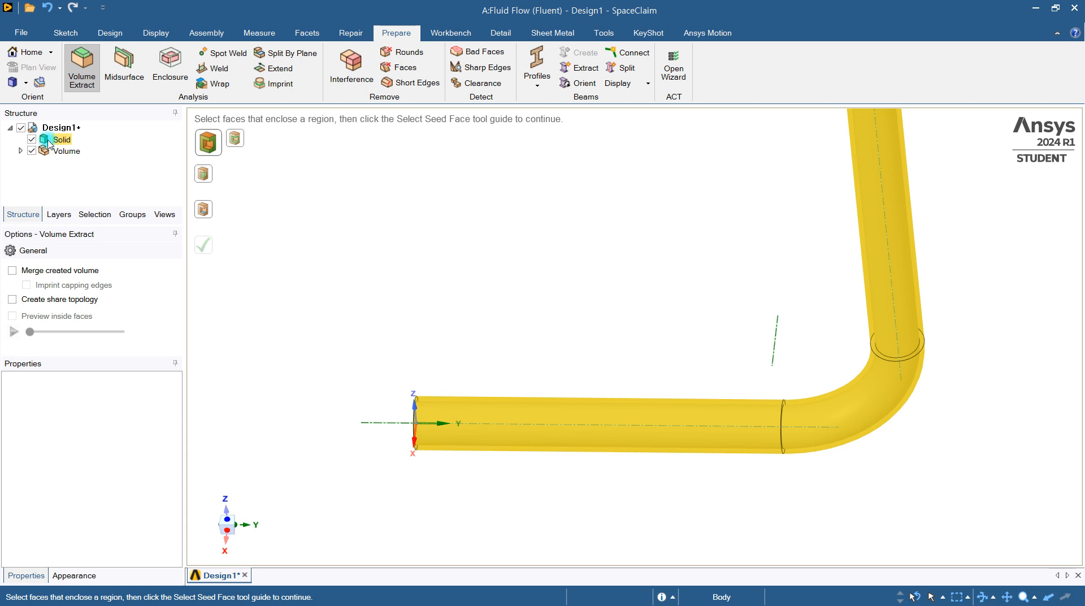
{"action": "left_click", "coordinate": [35, 143]}
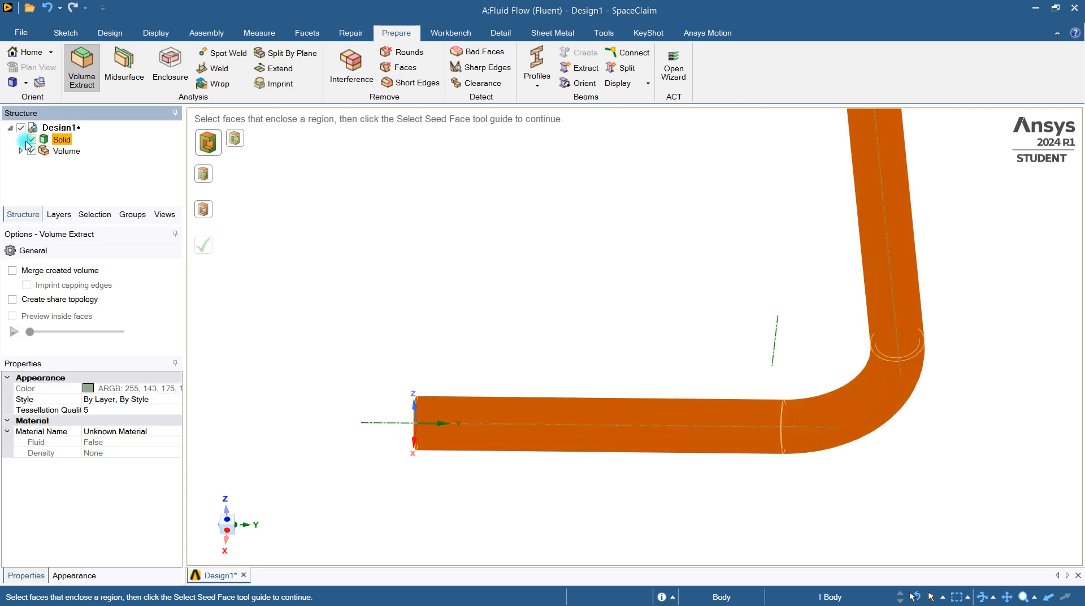
{"action": "left_click", "coordinate": [30, 140]}
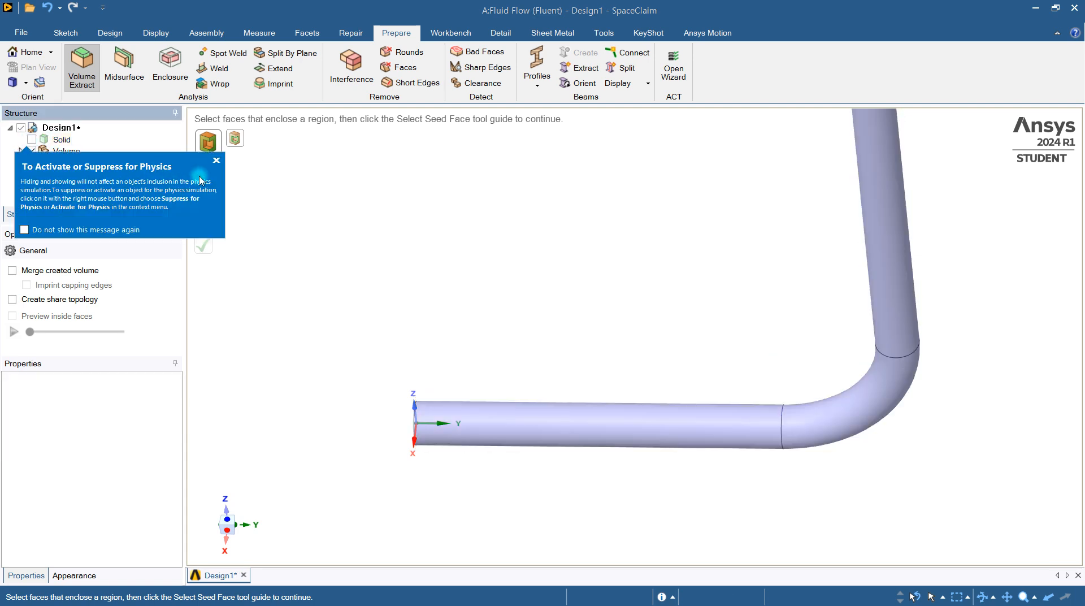
{"action": "left_click", "coordinate": [428, 321]}
{"action": "key", "text": "h"}
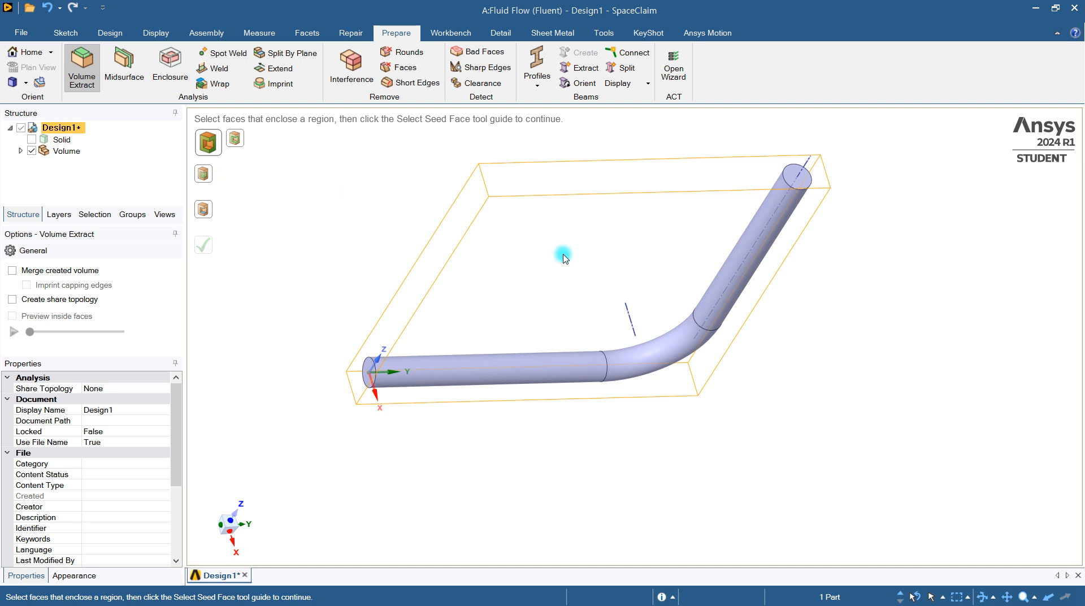
Suppress the hidden solid pipe body for physics so that only the fluid volume is included in the simulation
{"action": "middle_click_drag", "start_coordinate": [757, 307], "coordinate": [697, 285]}
{"action": "left_click", "coordinate": [425, 396]}
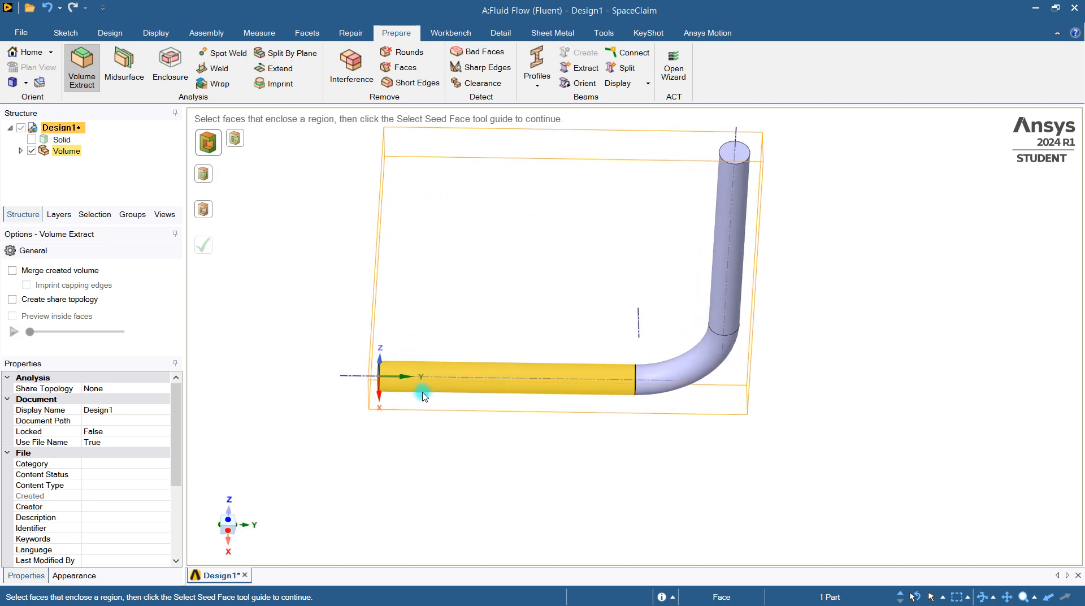
{"action": "left_click", "coordinate": [699, 252]}
{"action": "left_click", "coordinate": [28, 142]}
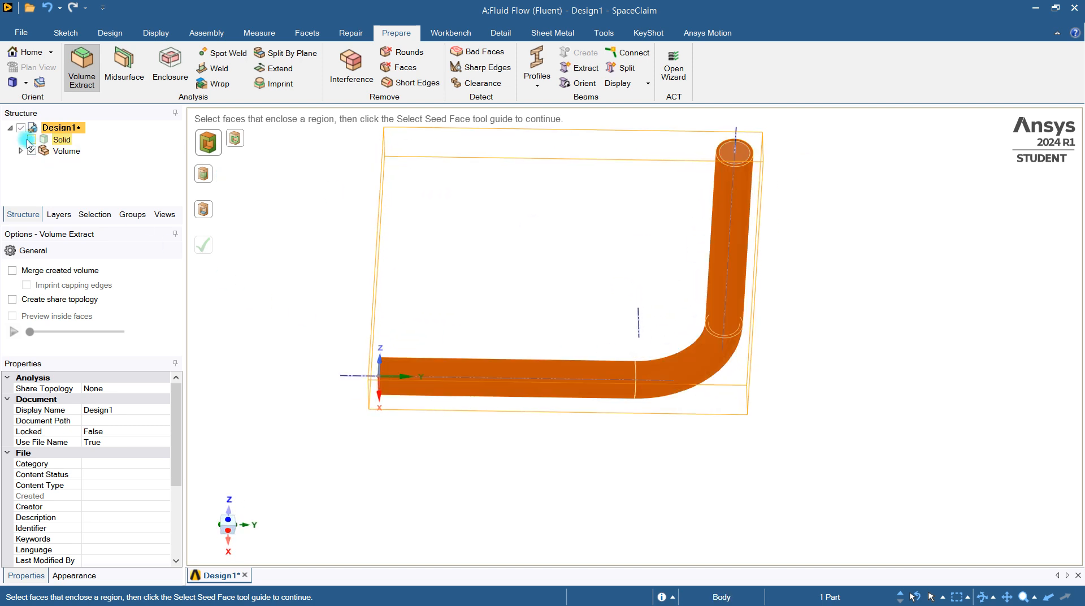
{"action": "right_click", "coordinate": [56, 142]}
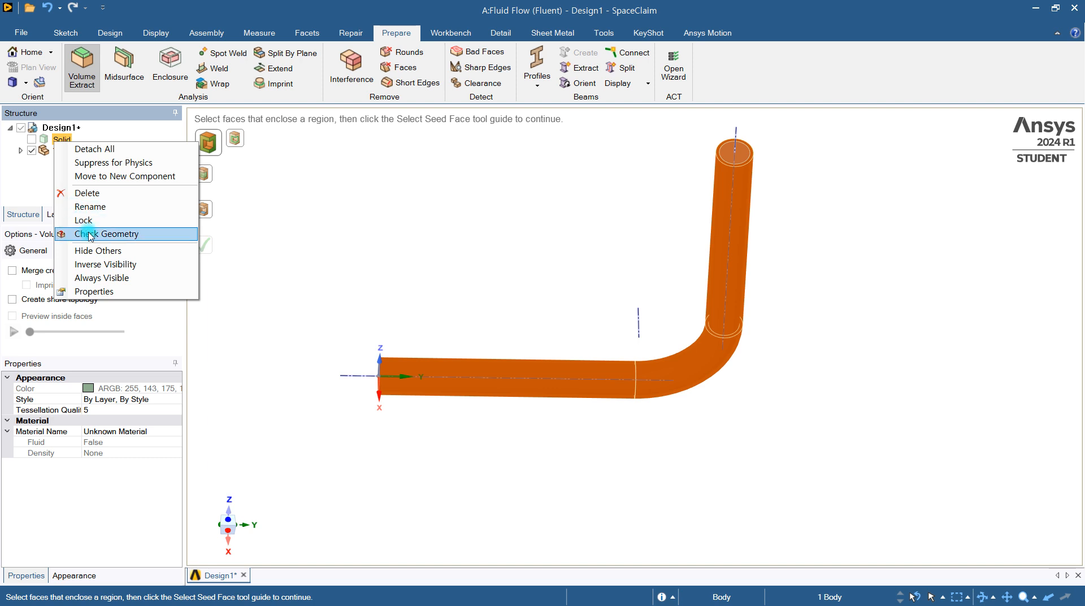
{"action": "left_click", "coordinate": [159, 168]}
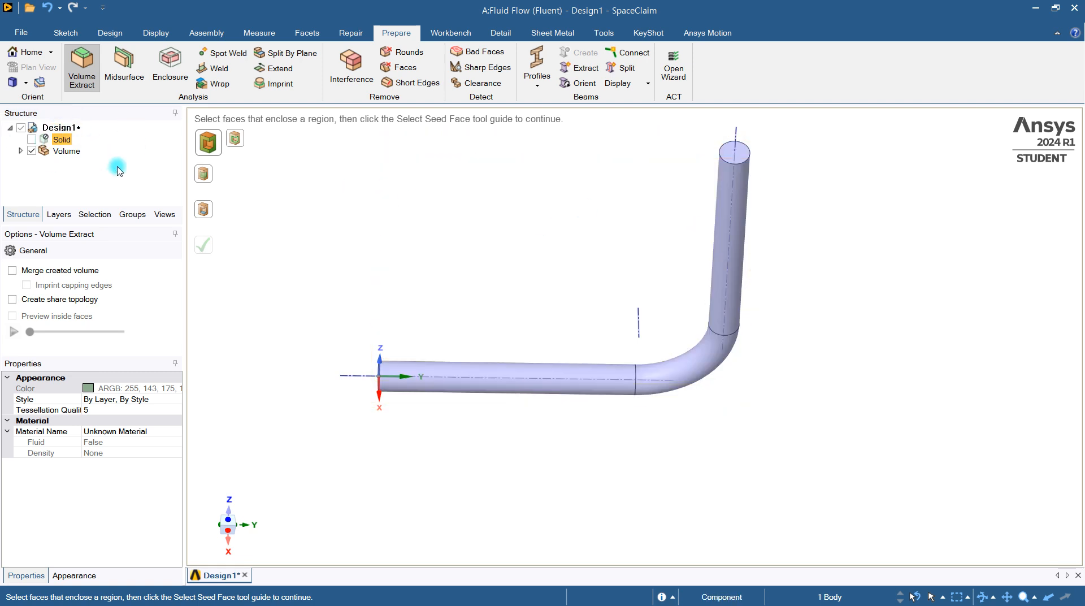
{"action": "middle_click_drag", "start_coordinate": [519, 218], "coordinate": [601, 269]}
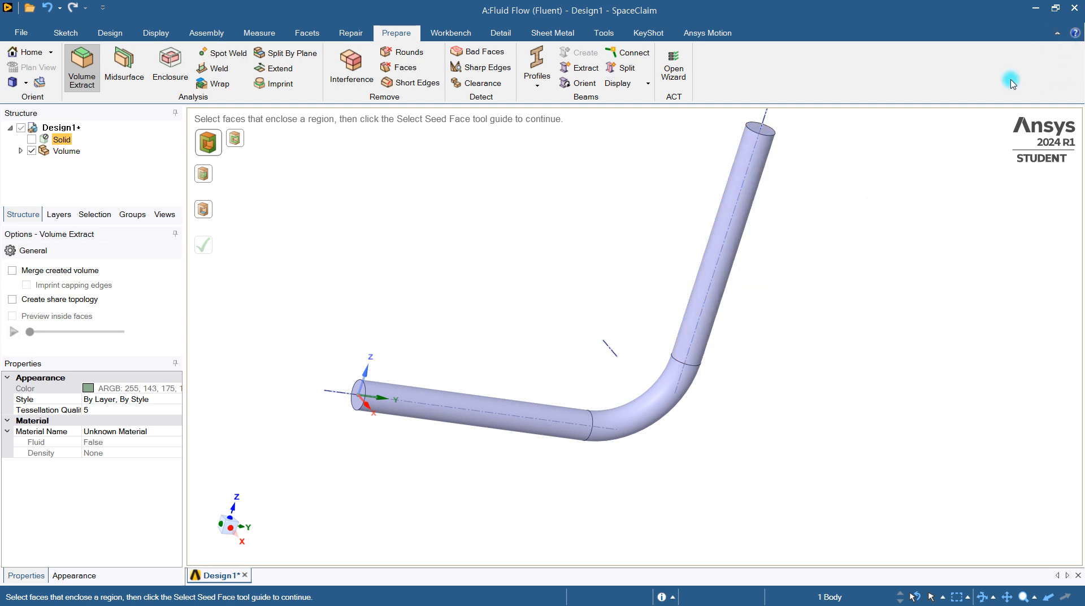
Switch to Workbench and open the Mesh cell of the Fluid Flow (Fluent) system in Ansys Meshing
{"action": "left_click", "coordinate": [1036, 8]}
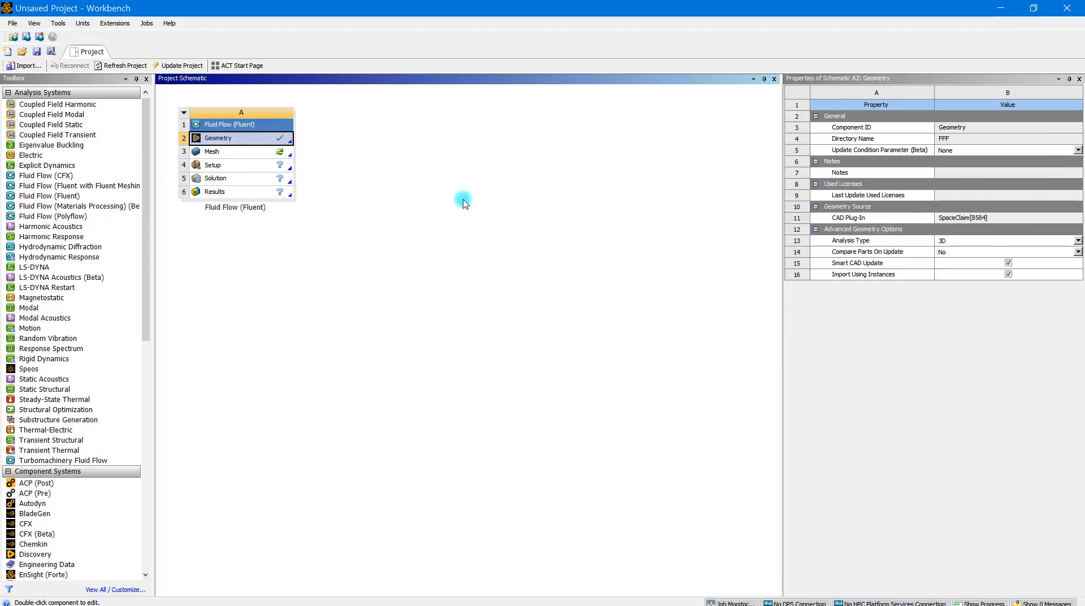
{"action": "left_click", "coordinate": [245, 157]}
{"action": "double_click", "coordinate": [245, 158]}
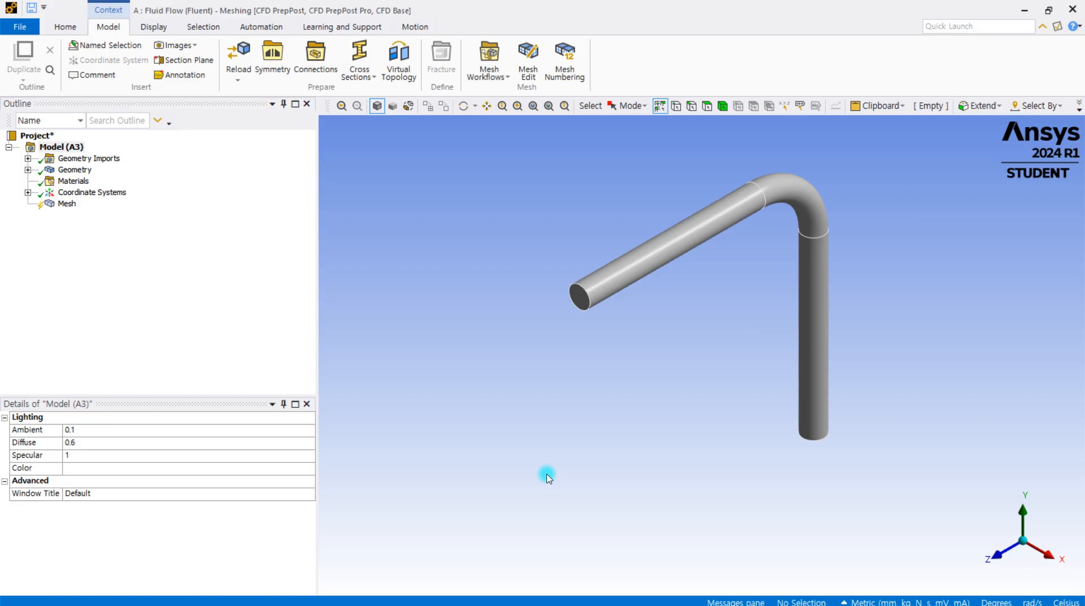
Generate the mesh of the fluid volume with the default settings and examine its elements at the end face and along the pipe
{"action": "left_click", "coordinate": [66, 204]}
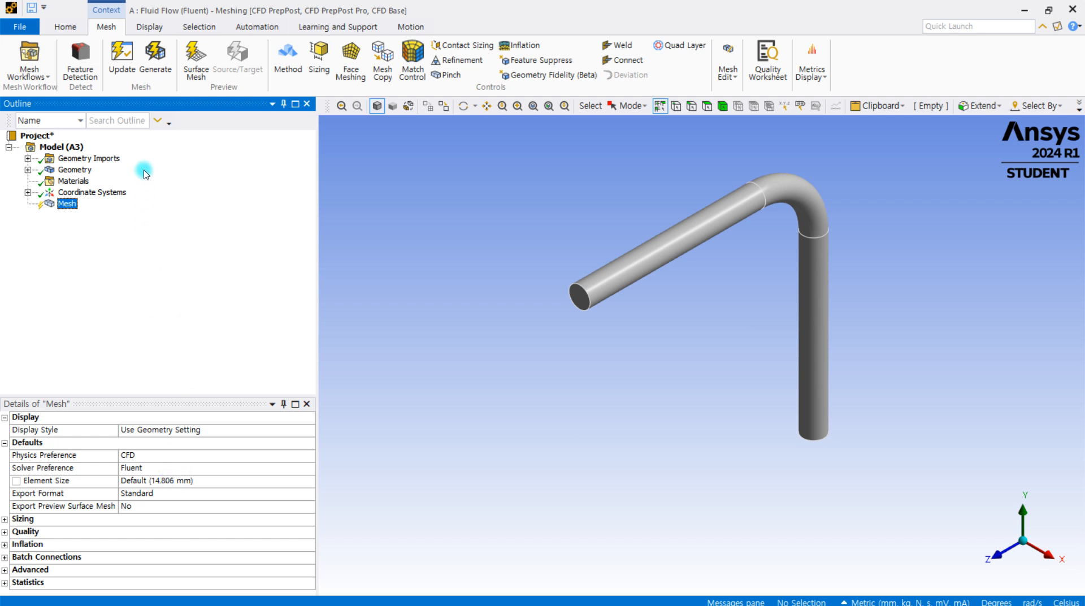
{"action": "left_click", "coordinate": [153, 79]}
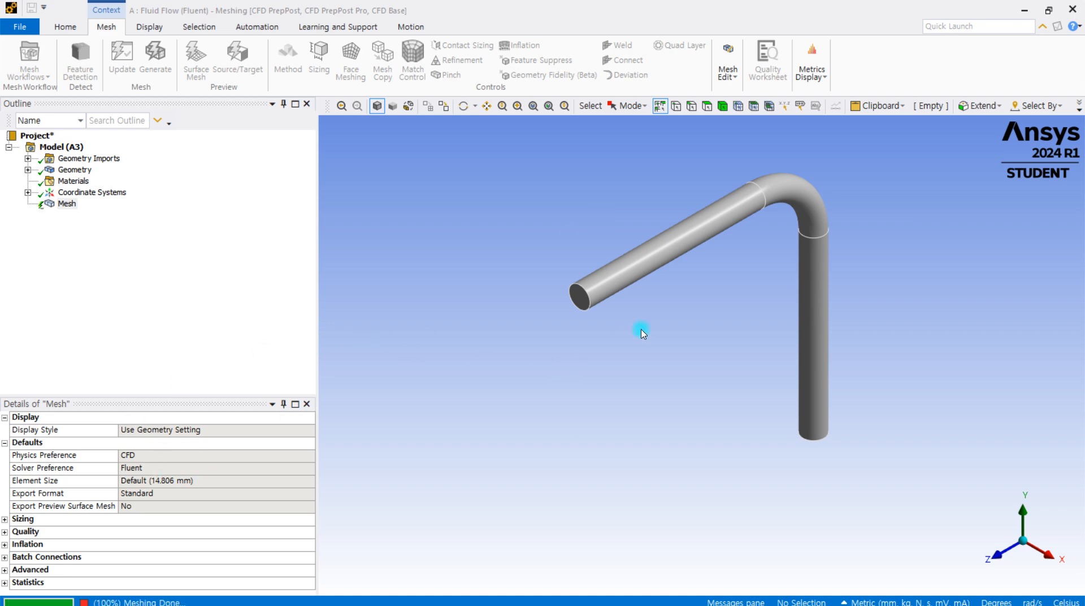
{"action": "middle_click_drag", "start_coordinate": [640, 329], "coordinate": [774, 260]}
{"action": "scroll", "coordinate": [686, 181], "scroll_direction": "up", "scroll_amount": 5}
{"action": "scroll", "coordinate": [639, 317], "scroll_direction": "up", "scroll_amount": 2}
{"action": "middle_click_drag", "start_coordinate": [639, 316], "coordinate": [601, 309]}
{"action": "scroll", "coordinate": [734, 339], "scroll_direction": "down", "scroll_amount": 2}
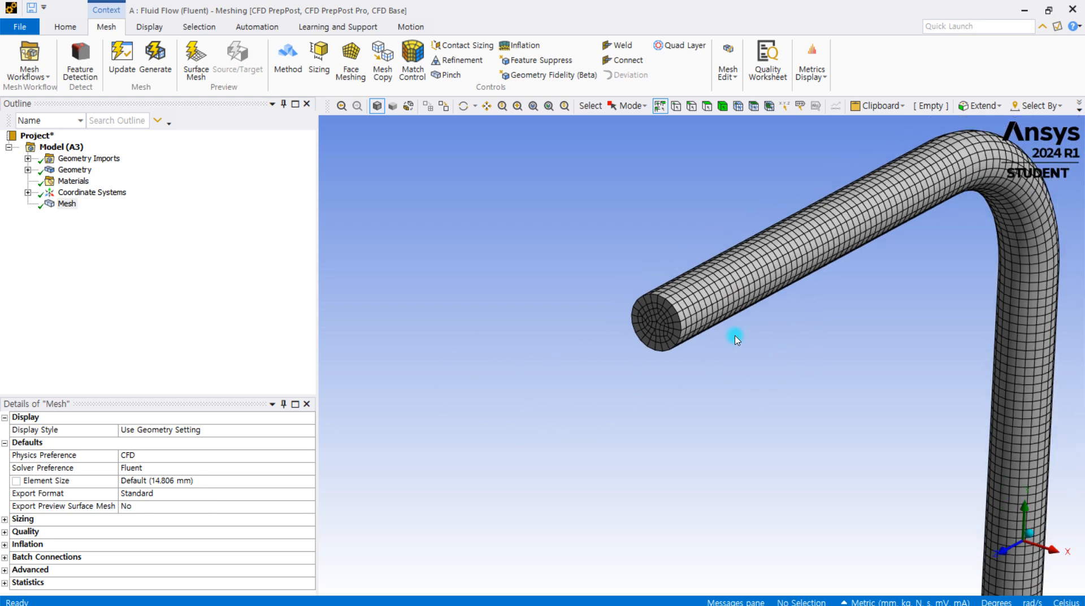
Set the global mesh element size to 2.0 mm and regenerate the mesh of the fluid volume
{"action": "scroll", "coordinate": [736, 339], "scroll_direction": "down", "scroll_amount": 2}
{"action": "middle_click_drag", "start_coordinate": [840, 235], "coordinate": [908, 343]}
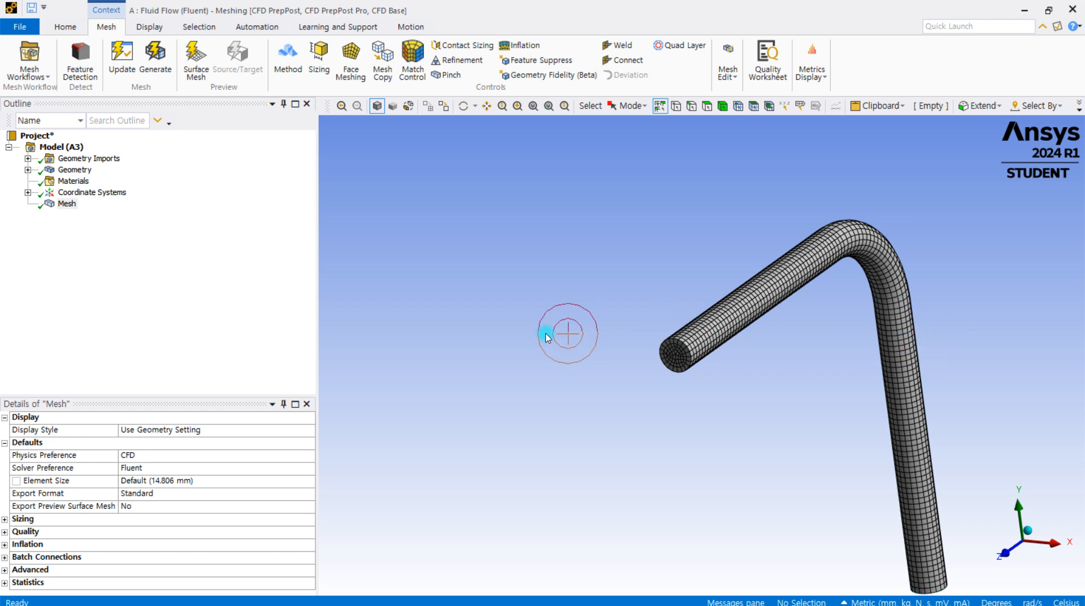
{"action": "left_click", "coordinate": [140, 480]}
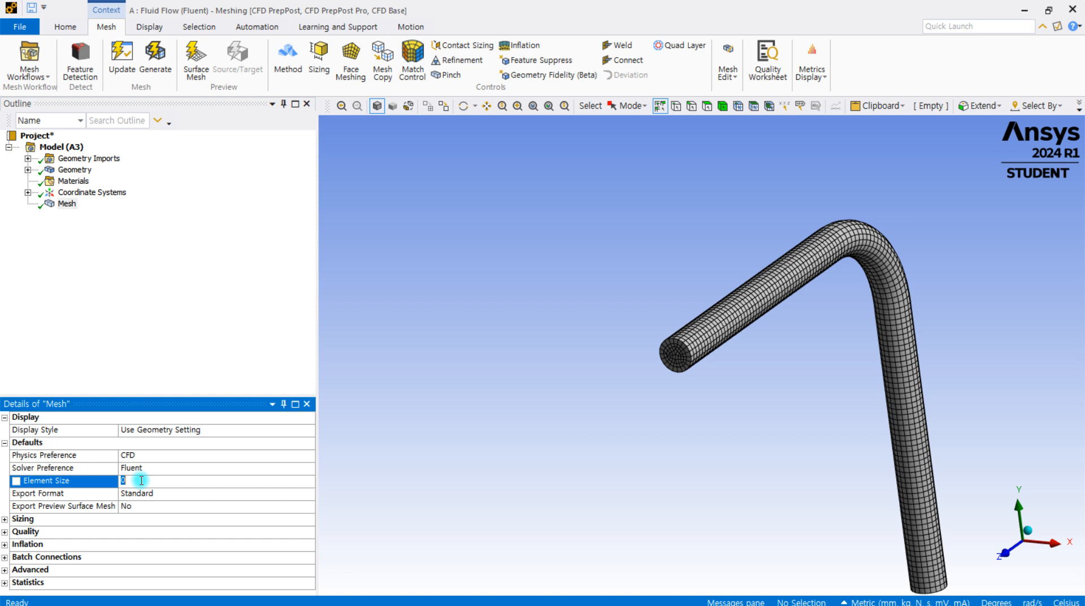
{"action": "left_click", "coordinate": [407, 363]}
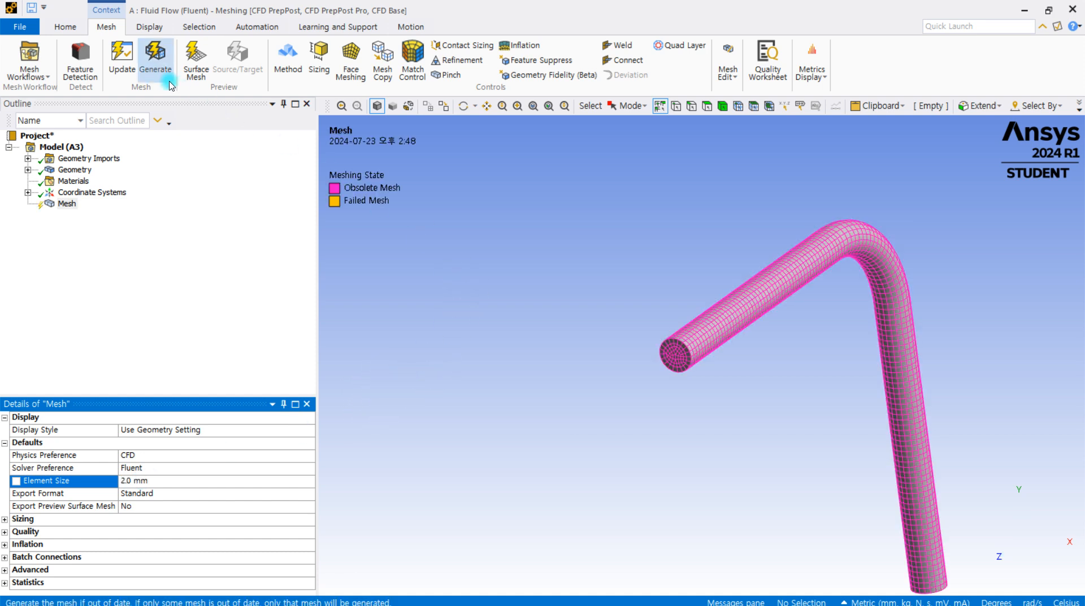
{"action": "left_click", "coordinate": [154, 61]}
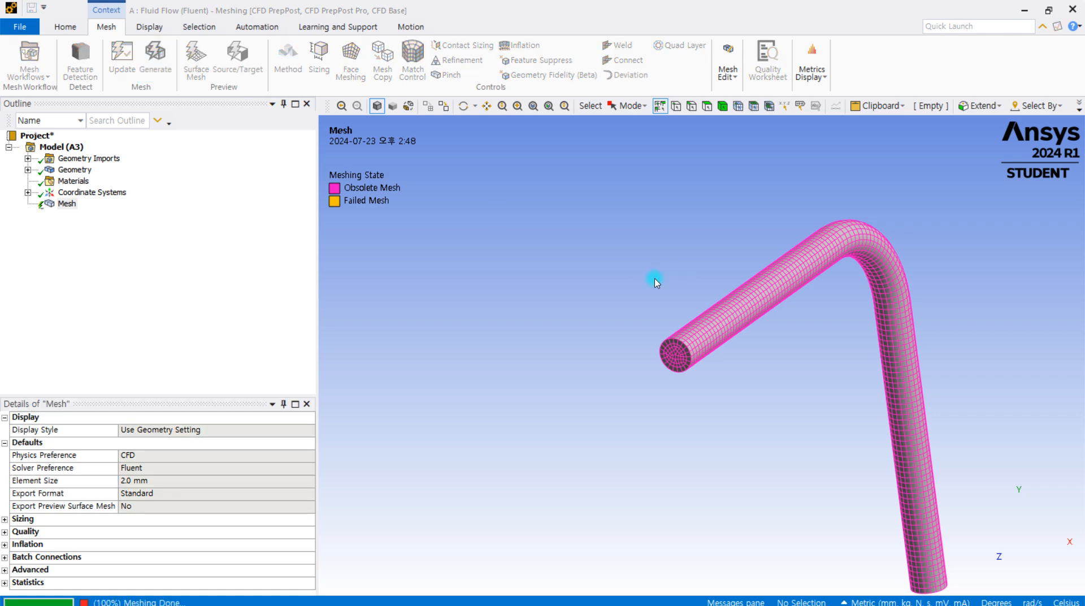
Examine the refined mesh at the pipe's end face and along its outer surface
{"action": "scroll", "coordinate": [678, 354], "scroll_direction": "up", "scroll_amount": 5}
{"action": "scroll", "coordinate": [678, 354], "scroll_direction": "down", "scroll_amount": 2}
{"action": "middle_click_drag", "start_coordinate": [695, 354], "coordinate": [722, 329]}
{"action": "scroll", "coordinate": [674, 348], "scroll_direction": "up", "scroll_amount": 8}
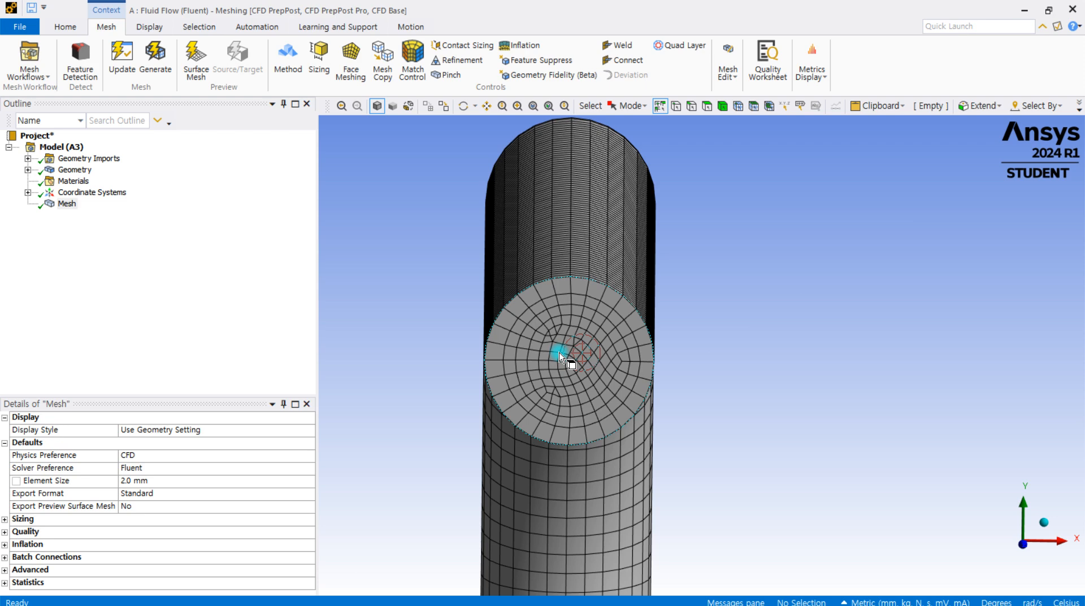
{"action": "scroll", "coordinate": [559, 356], "scroll_direction": "up", "scroll_amount": 1}
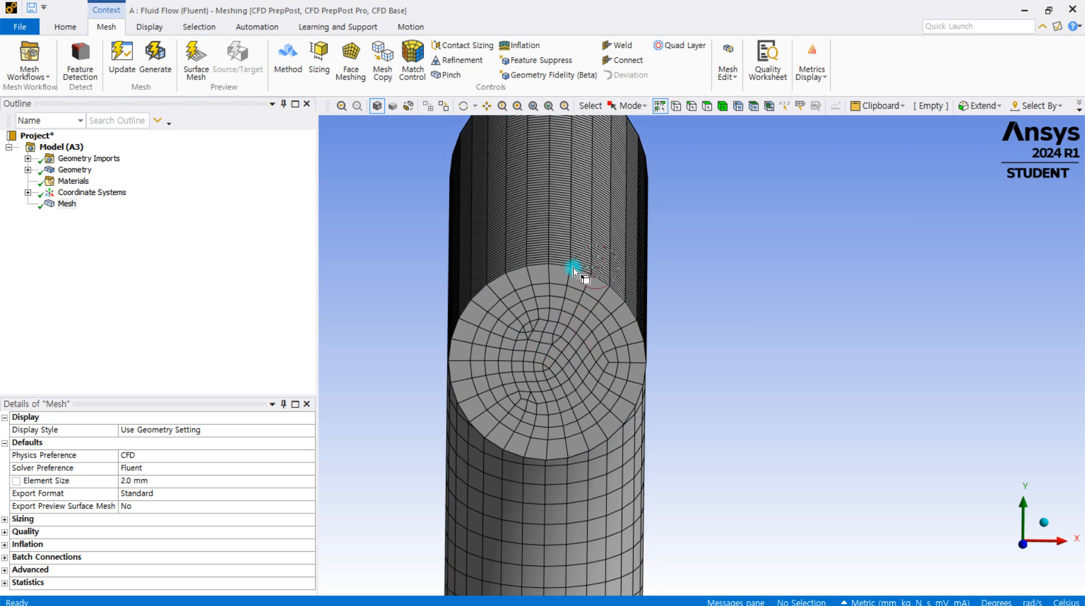
{"action": "middle_click_drag", "start_coordinate": [554, 284], "coordinate": [527, 305]}
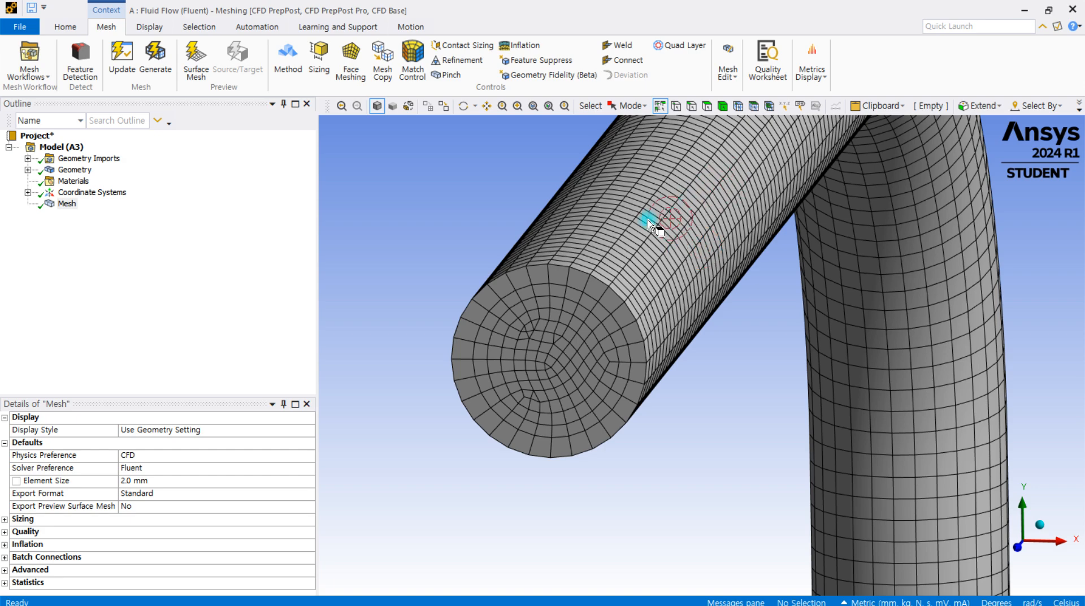
{"action": "middle_click_drag", "start_coordinate": [652, 290], "coordinate": [598, 315]}
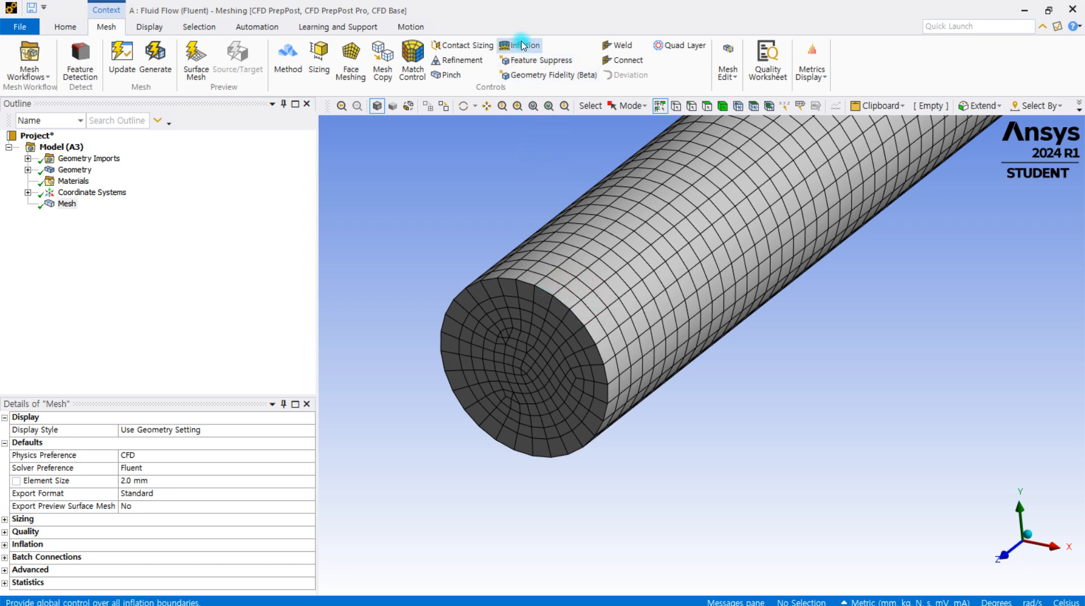
Add an Inflation control to the mesh and scope its geometry to the fluid body
{"action": "left_click", "coordinate": [523, 46]}
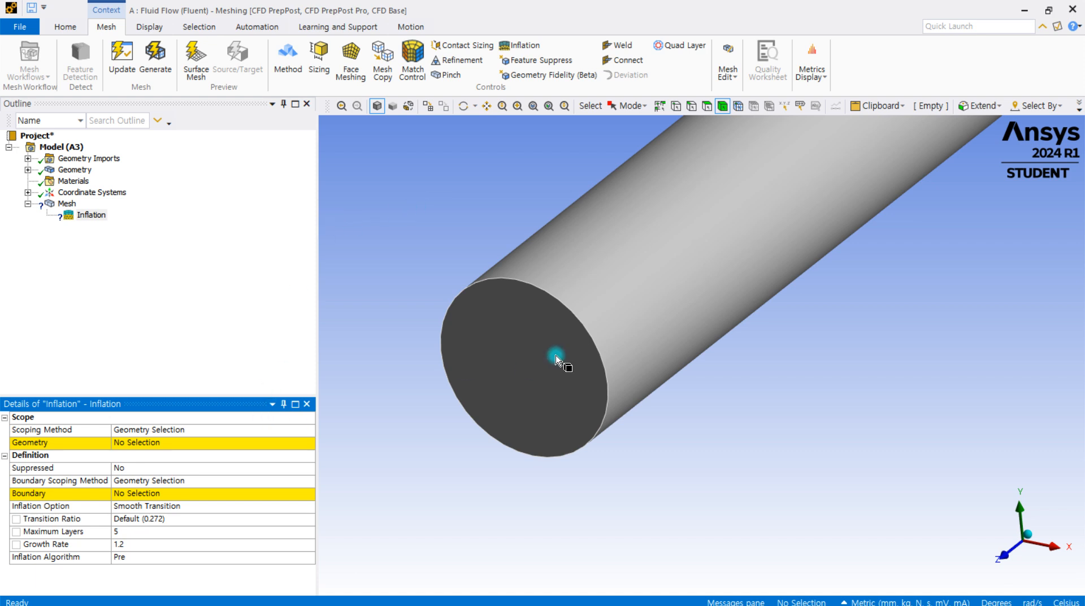
{"action": "left_click", "coordinate": [625, 290]}
{"action": "scroll", "coordinate": [339, 416], "scroll_direction": "down", "scroll_amount": 5}
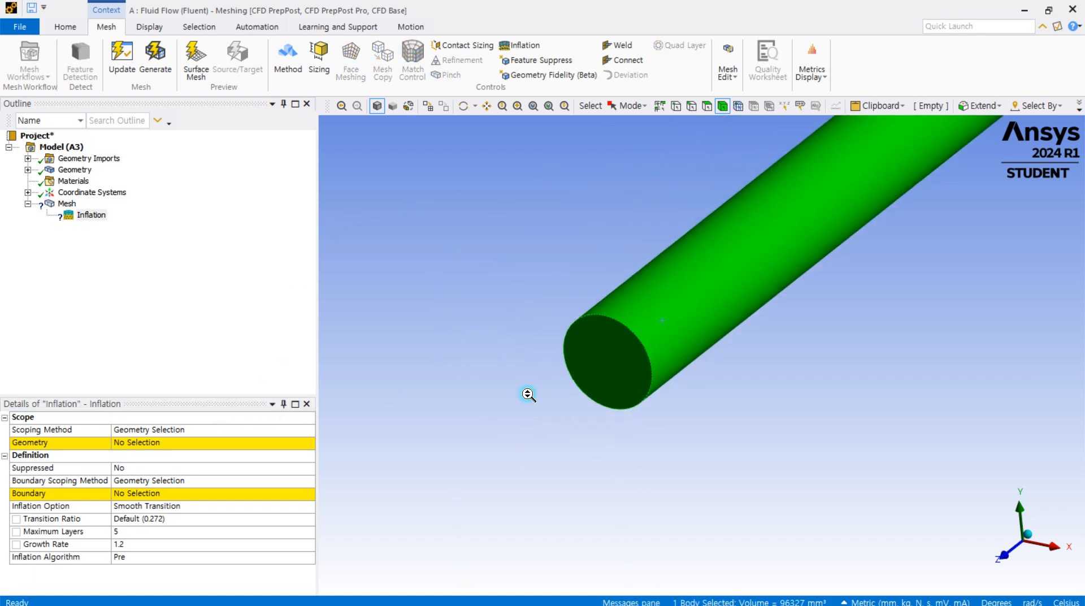
{"action": "left_click", "coordinate": [153, 443]}
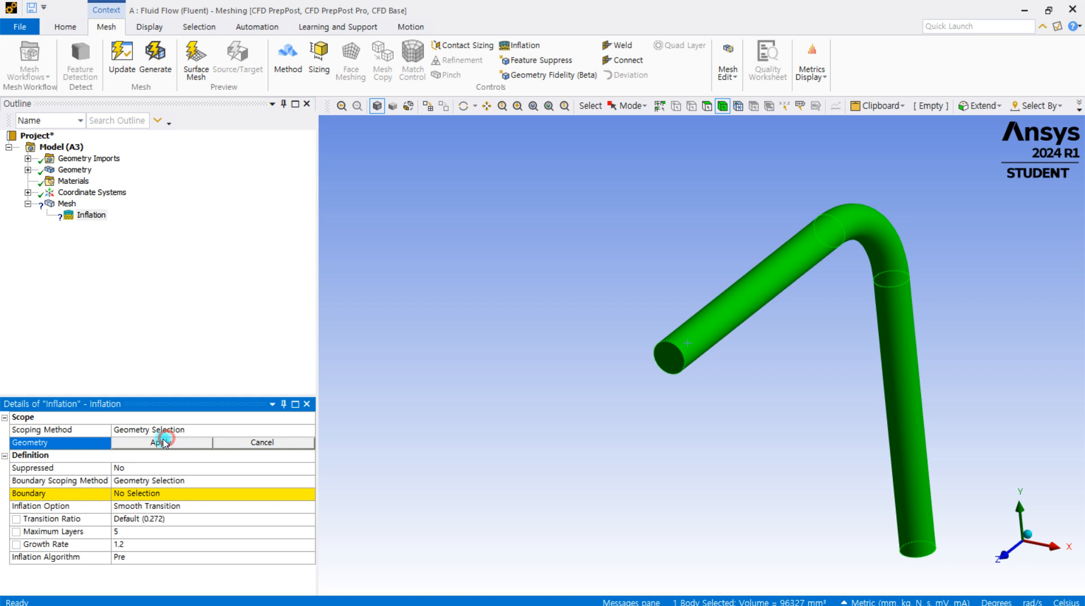
{"action": "left_click", "coordinate": [151, 442]}
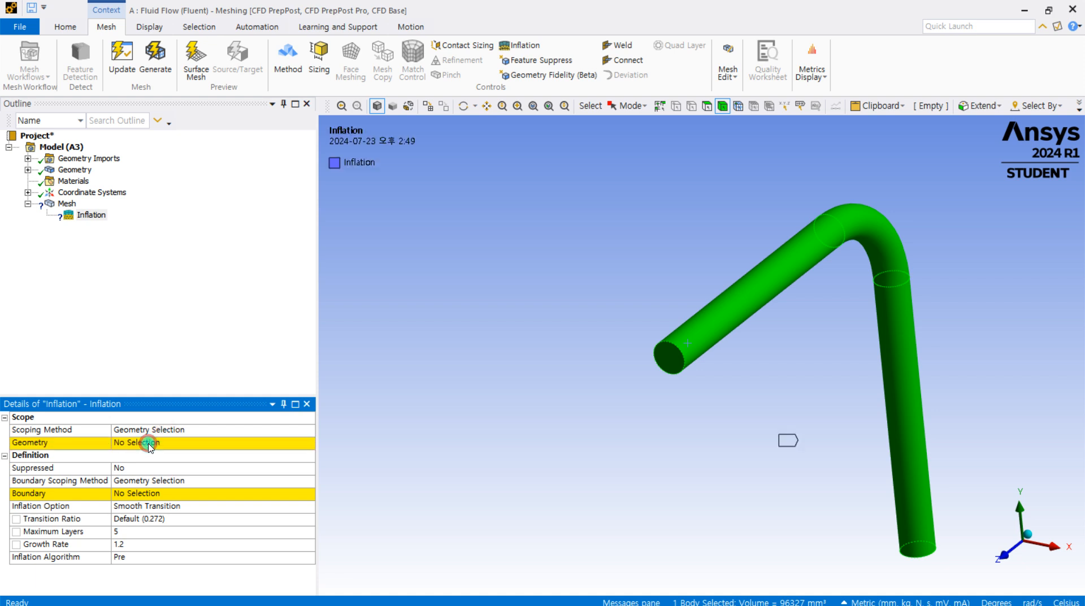
Assign the three outer wall faces, two straight sections and the bend, as the inflation boundary
{"action": "left_click", "coordinate": [164, 494]}
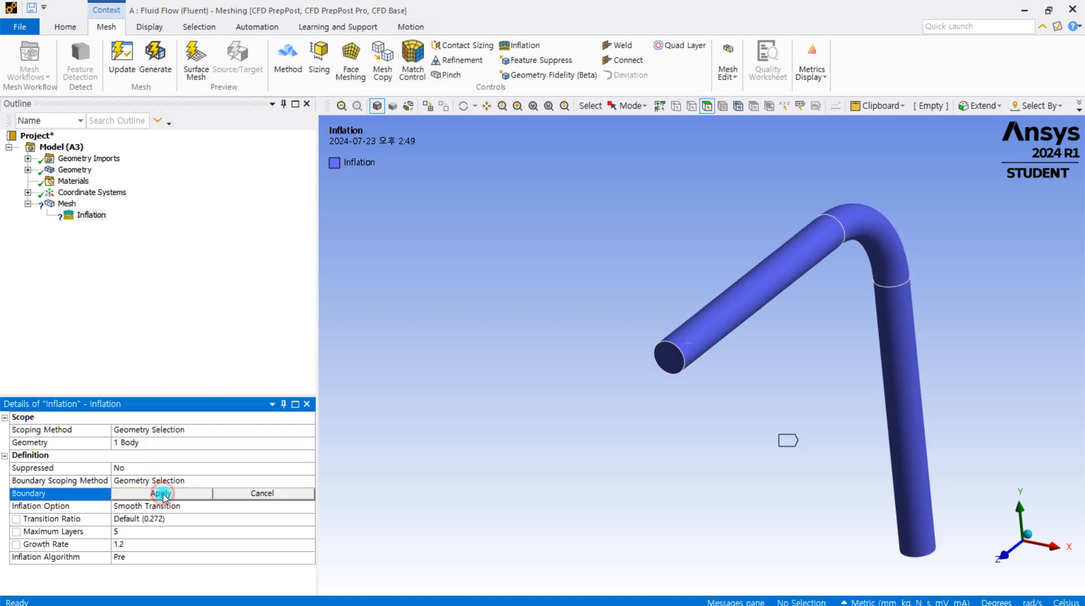
{"action": "left_click", "coordinate": [752, 305]}
{"action": "left_click", "coordinate": [845, 247], "text": "ctrl"}
{"action": "left_click", "coordinate": [901, 302], "text": "ctrl"}
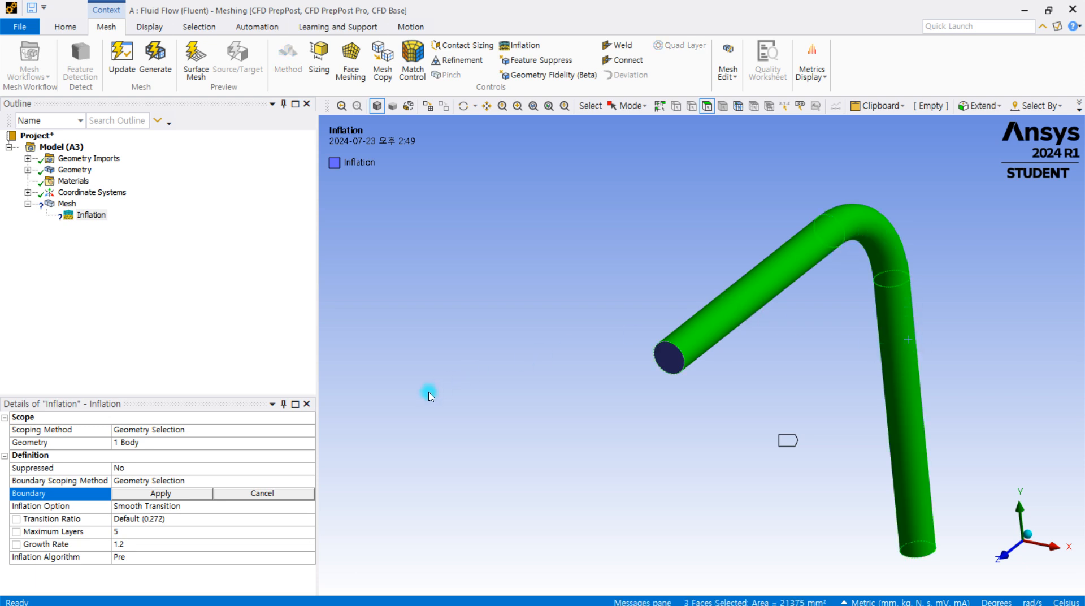
{"action": "left_click", "coordinate": [170, 495]}
{"action": "left_click", "coordinate": [469, 444]}
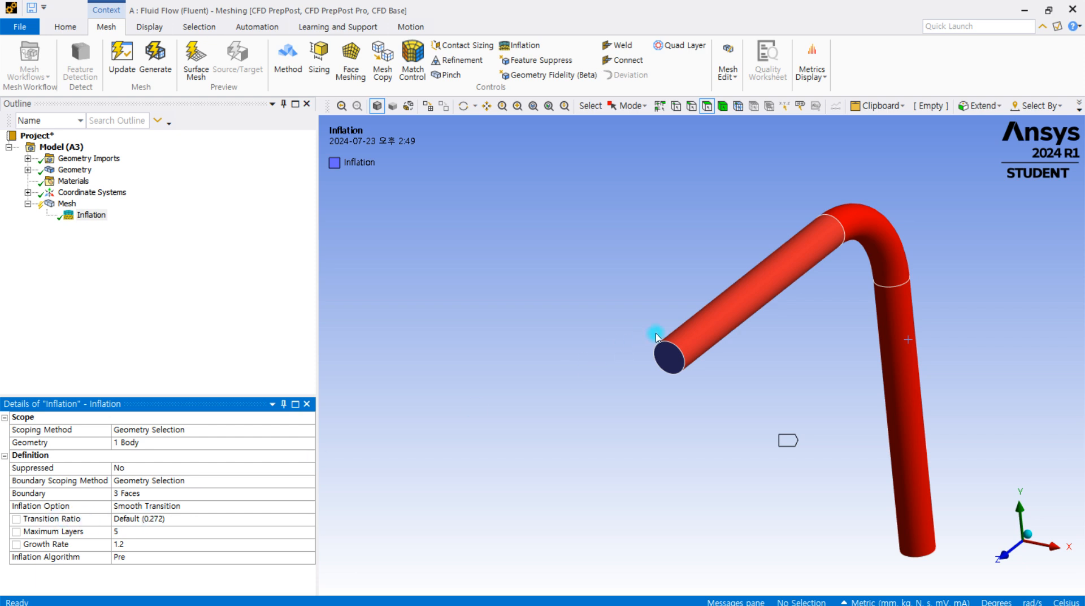
Regenerate the 2.0 mm fluid mesh with the inflation control applied to the pipe walls
{"action": "scroll", "coordinate": [696, 356], "scroll_direction": "up", "scroll_amount": 3}
{"action": "middle_click_drag", "start_coordinate": [626, 375], "coordinate": [655, 347]}
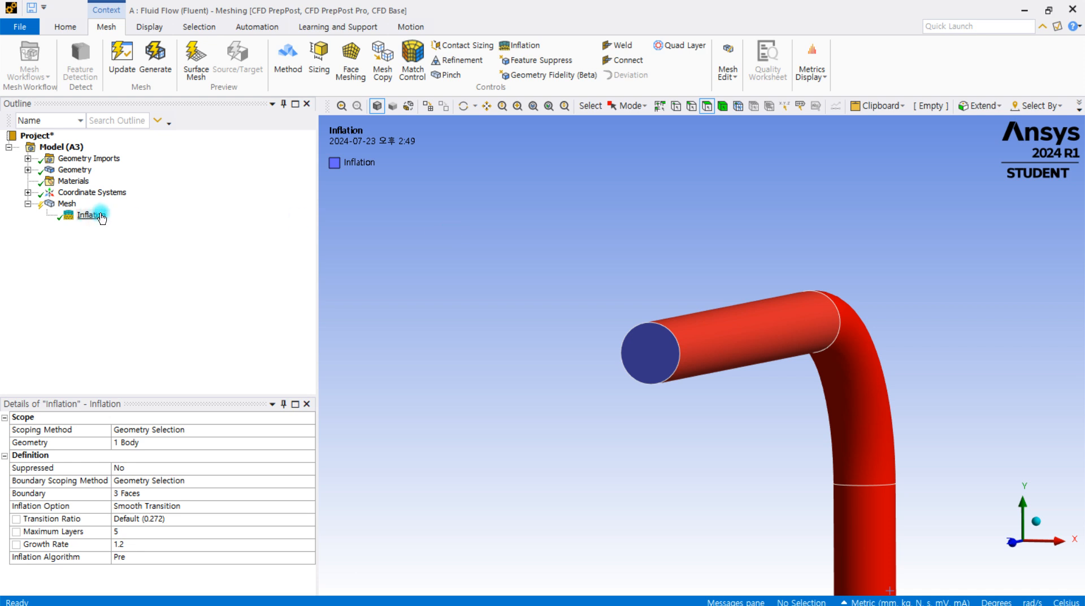
{"action": "left_click", "coordinate": [66, 203]}
{"action": "scroll", "coordinate": [646, 372], "scroll_direction": "up", "scroll_amount": 5}
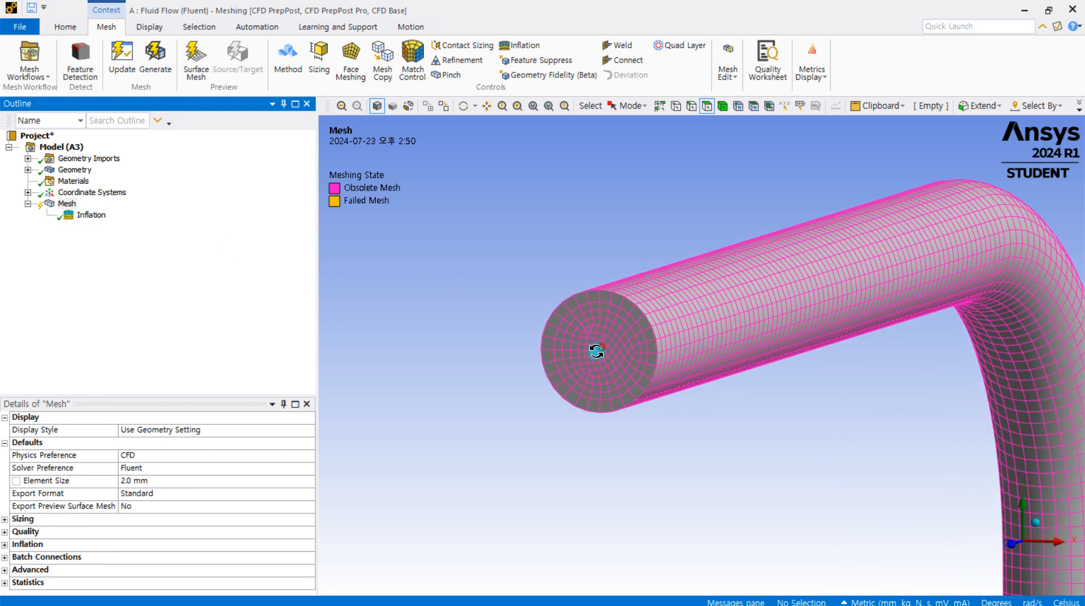
{"action": "scroll", "coordinate": [647, 327], "scroll_direction": "up", "scroll_amount": 2}
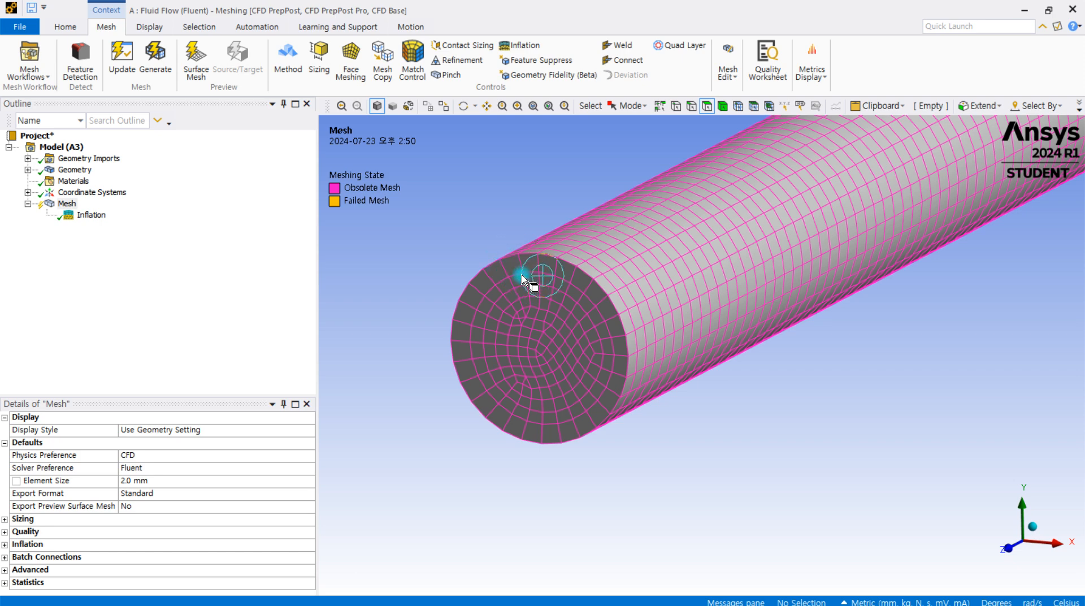
{"action": "scroll", "coordinate": [585, 289], "scroll_direction": "down", "scroll_amount": 1}
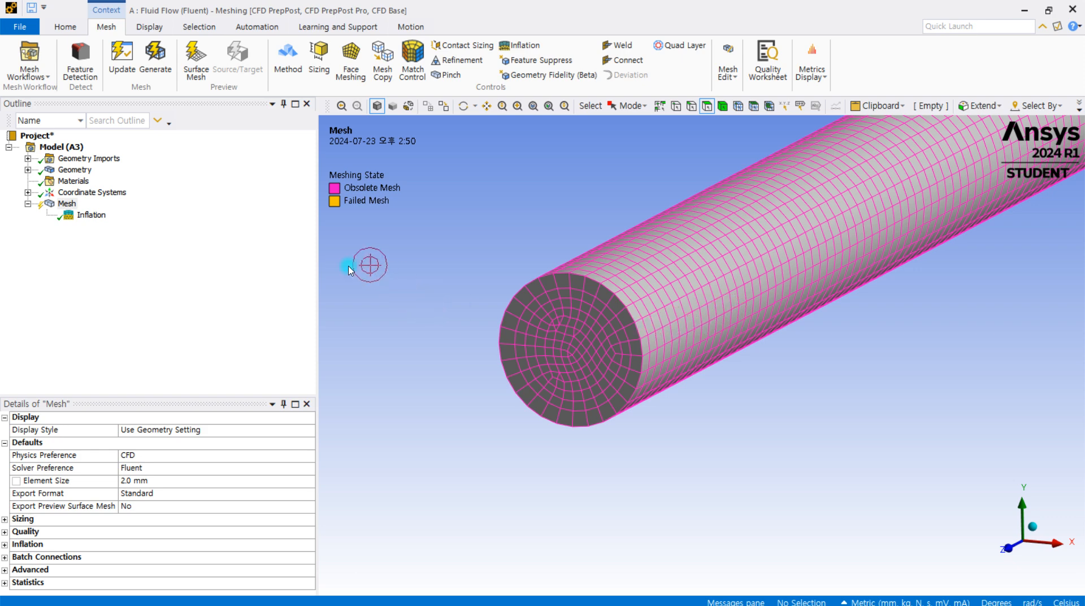
{"action": "left_click", "coordinate": [167, 68]}
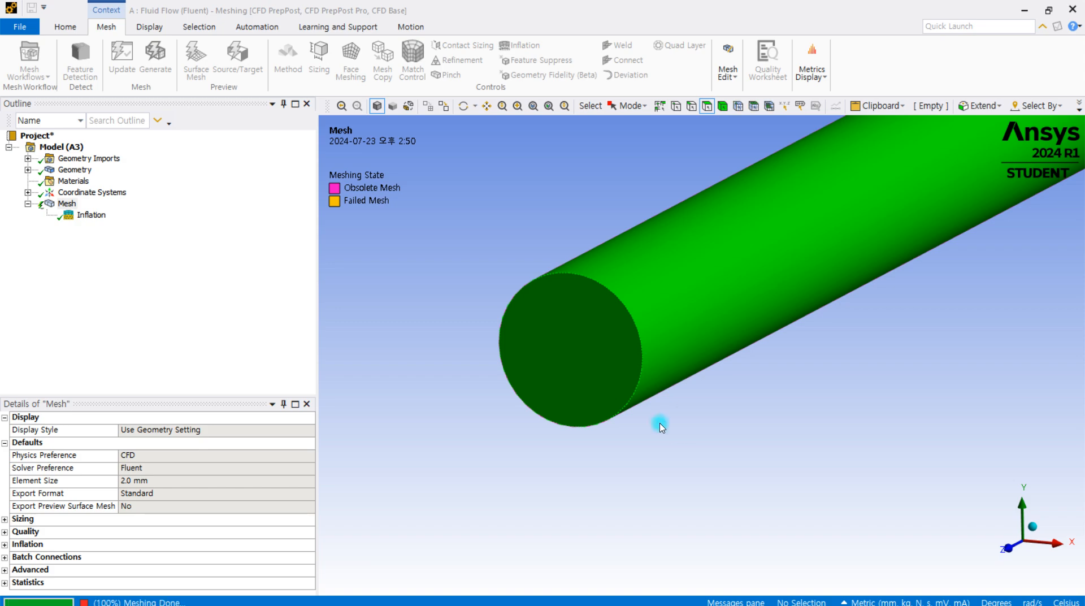
Examine the inflation layers around the rim of the pipe's end face and the elements in its core
{"action": "scroll", "coordinate": [574, 291], "scroll_direction": "up", "scroll_amount": 3}
{"action": "middle_click_drag", "start_coordinate": [566, 296], "coordinate": [605, 280]}
{"action": "scroll", "coordinate": [570, 290], "scroll_direction": "up", "scroll_amount": 3}
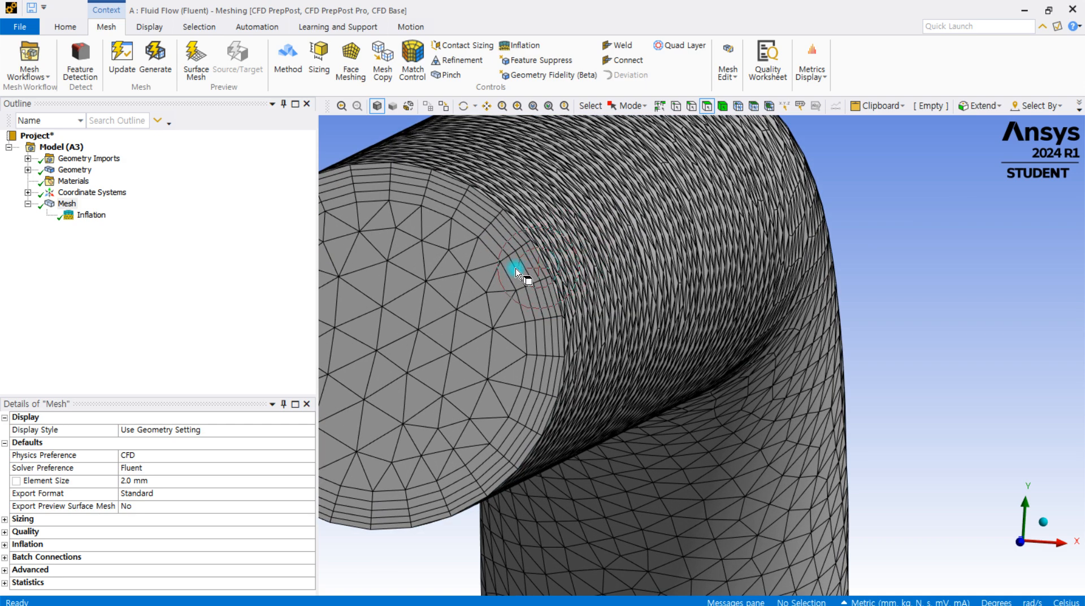
{"action": "scroll", "coordinate": [517, 271], "scroll_direction": "down", "scroll_amount": 2}
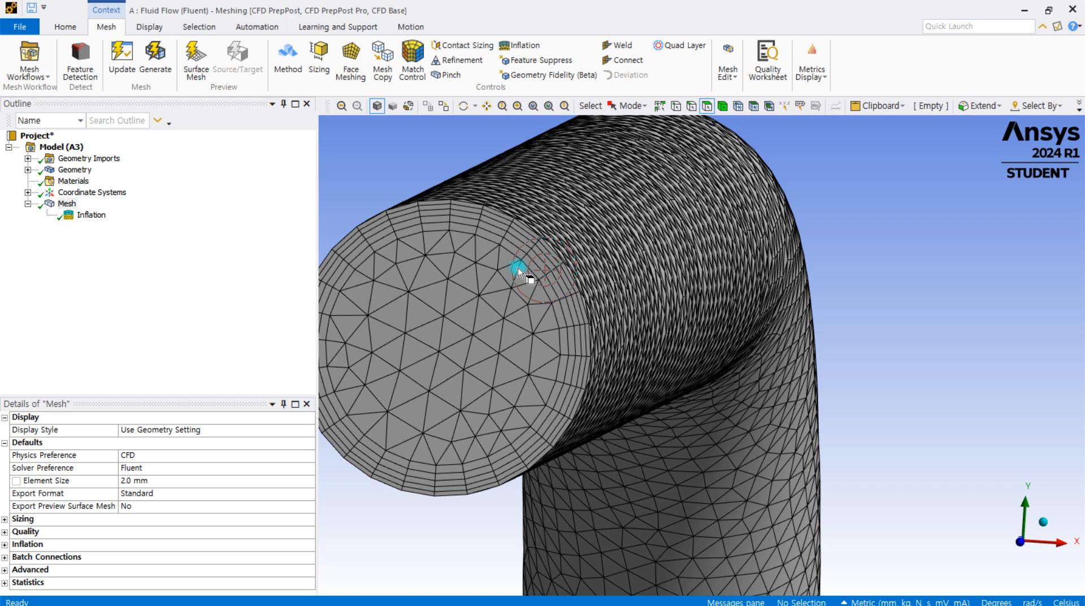
{"action": "scroll", "coordinate": [494, 237], "scroll_direction": "down", "scroll_amount": 1}
{"action": "scroll", "coordinate": [403, 264], "scroll_direction": "up", "scroll_amount": 1}
{"action": "middle_click_drag", "start_coordinate": [417, 259], "coordinate": [501, 226]}
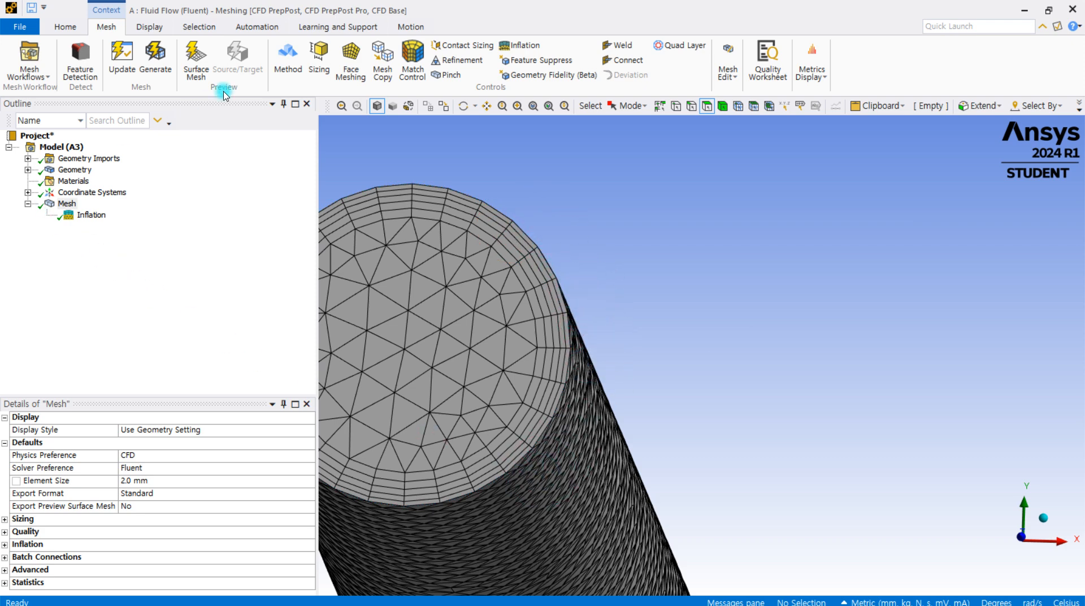
{"action": "scroll", "coordinate": [558, 275], "scroll_direction": "down", "scroll_amount": 2}
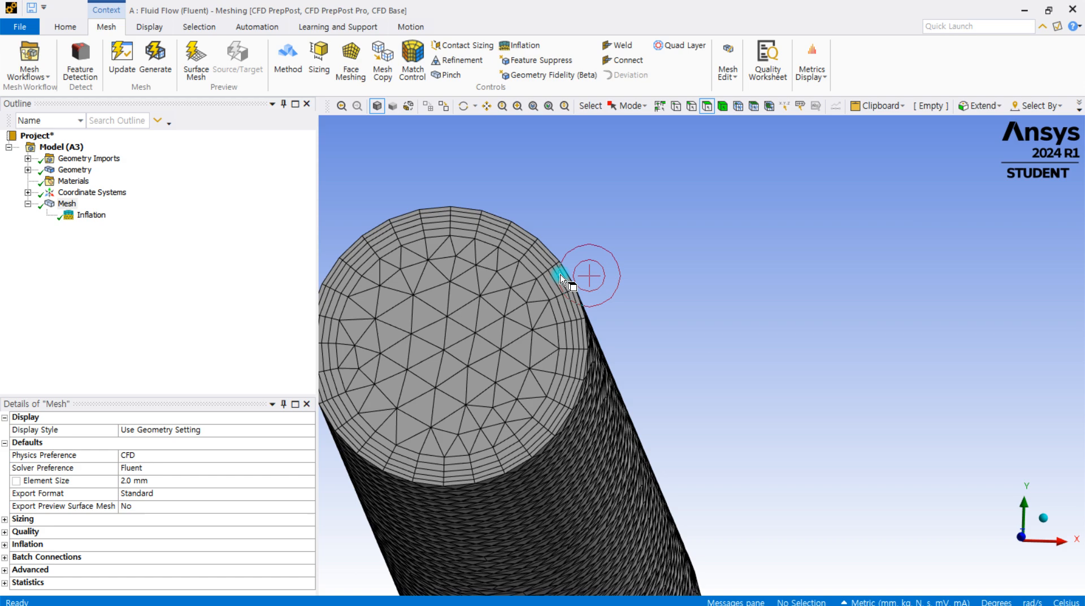
{"action": "middle_click_drag", "start_coordinate": [557, 293], "coordinate": [424, 340]}
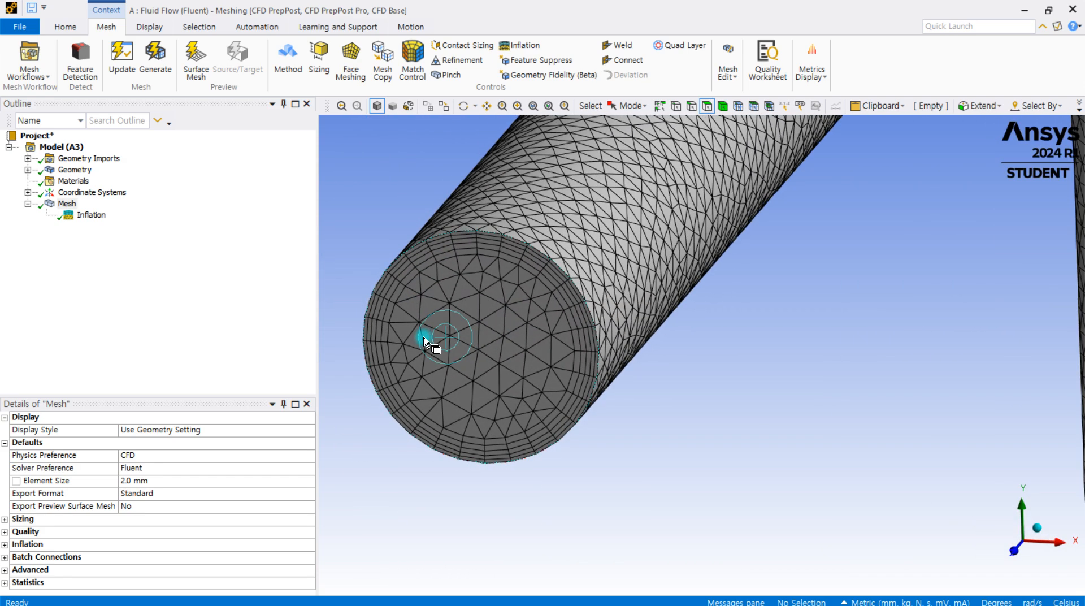
{"action": "scroll", "coordinate": [423, 341], "scroll_direction": "down", "scroll_amount": 1}
{"action": "middle_click_drag", "start_coordinate": [588, 323], "coordinate": [535, 319]}
{"action": "mouse_move", "coordinate": [605, 325]}
{"action": "middle_mouse_down"}
{"action": "mouse_move", "coordinate": [584, 322]}
{"action": "mouse_move", "coordinate": [608, 322]}
{"action": "middle_mouse_up"}
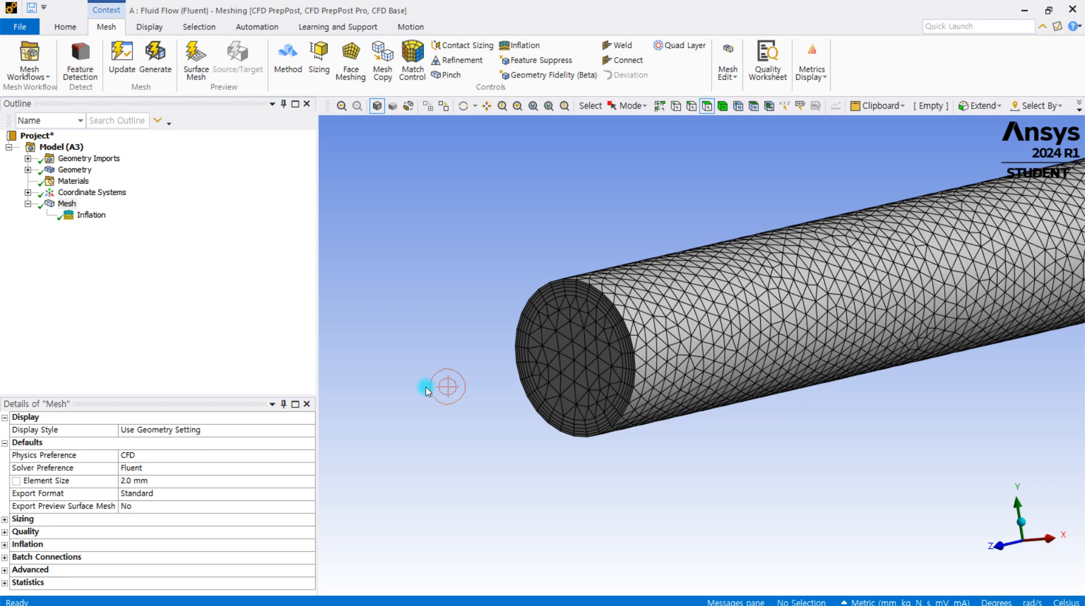
{"action": "middle_click_drag", "start_coordinate": [581, 328], "coordinate": [654, 342]}
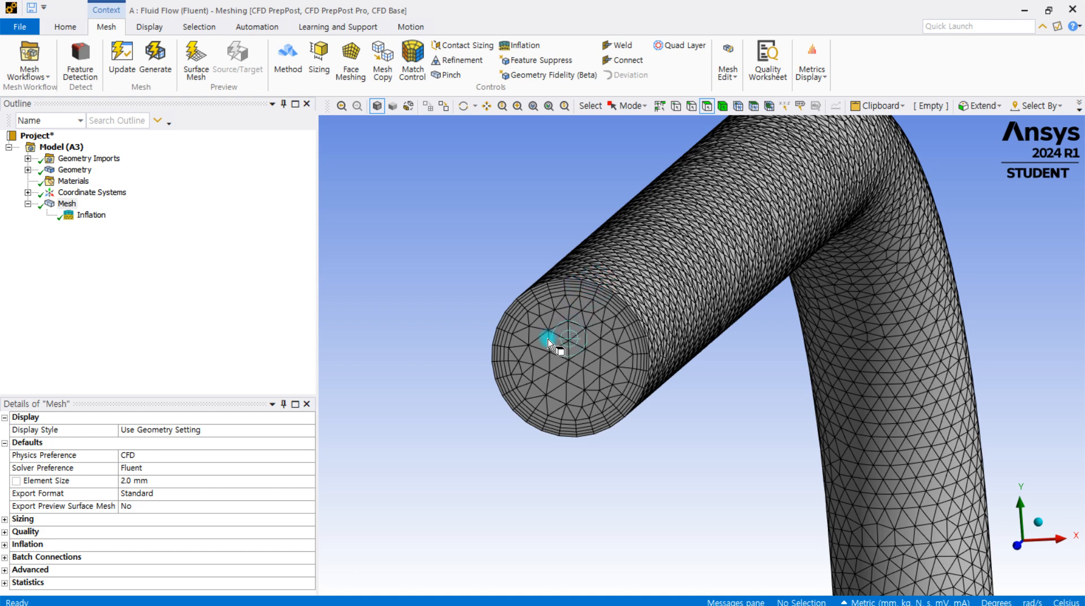
Inspect the surface mesh along the straight sections and around the elbow of the whole pipe
{"action": "scroll", "coordinate": [551, 341], "scroll_direction": "down", "scroll_amount": 3}
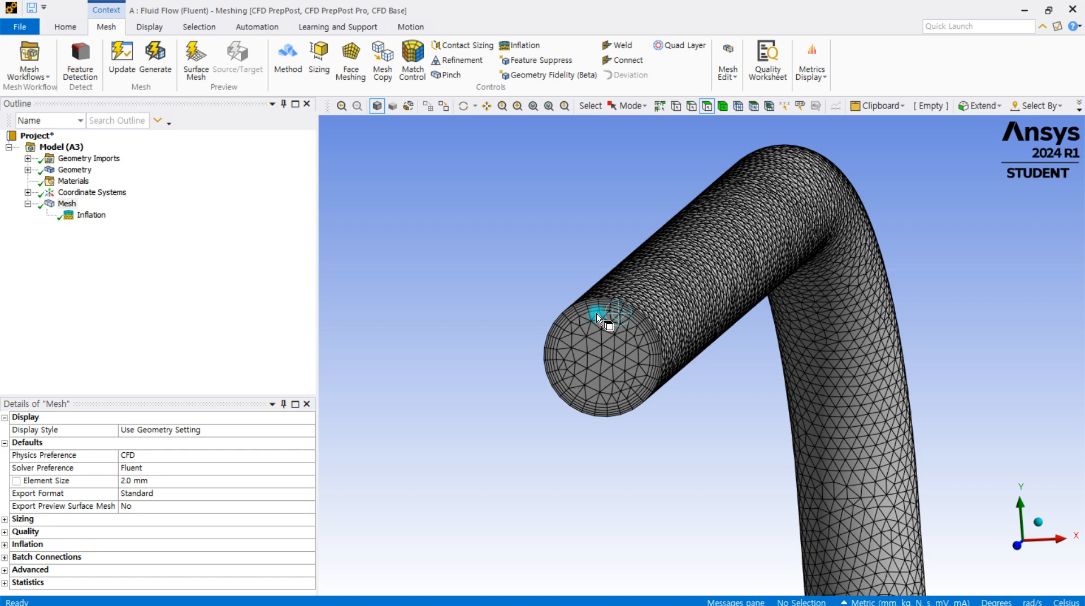
{"action": "scroll", "coordinate": [836, 305], "scroll_direction": "down", "scroll_amount": 2}
{"action": "middle_click_drag", "start_coordinate": [835, 307], "coordinate": [742, 346]}
{"action": "scroll", "coordinate": [742, 346], "scroll_direction": "down", "scroll_amount": 2}
{"action": "scroll", "coordinate": [742, 350], "scroll_direction": "down", "scroll_amount": 2}
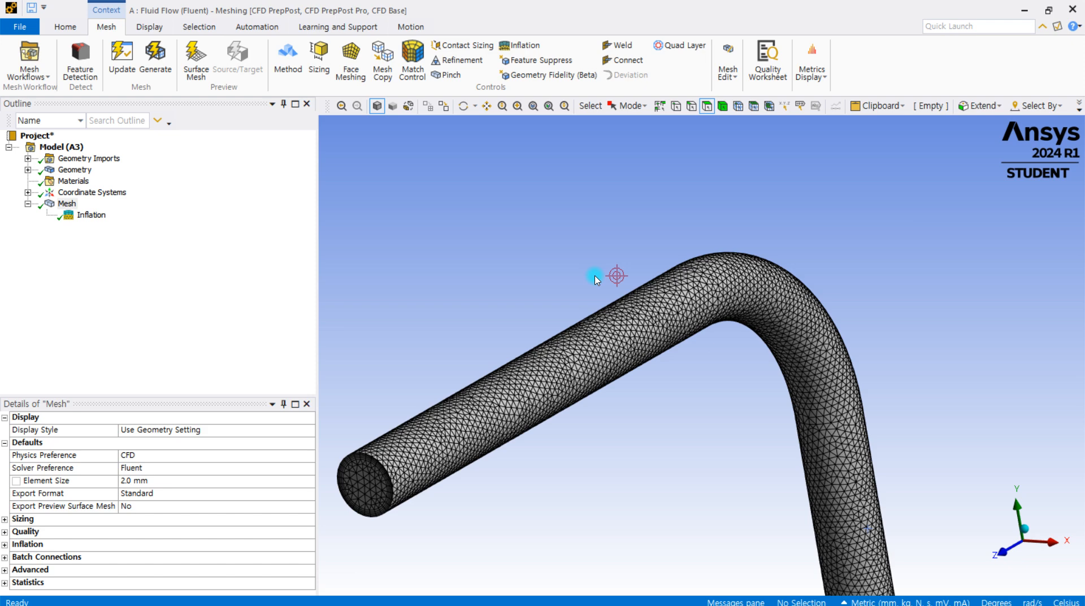
{"action": "mouse_move", "coordinate": [467, 416]}
{"action": "middle_mouse_down"}
{"action": "mouse_move", "coordinate": [504, 395]}
{"action": "mouse_move", "coordinate": [488, 414]}
{"action": "middle_mouse_up"}
{"action": "middle_click_drag", "start_coordinate": [467, 356], "coordinate": [447, 458]}
{"action": "middle_click_drag", "start_coordinate": [547, 504], "coordinate": [683, 357], "text": "ctrl"}
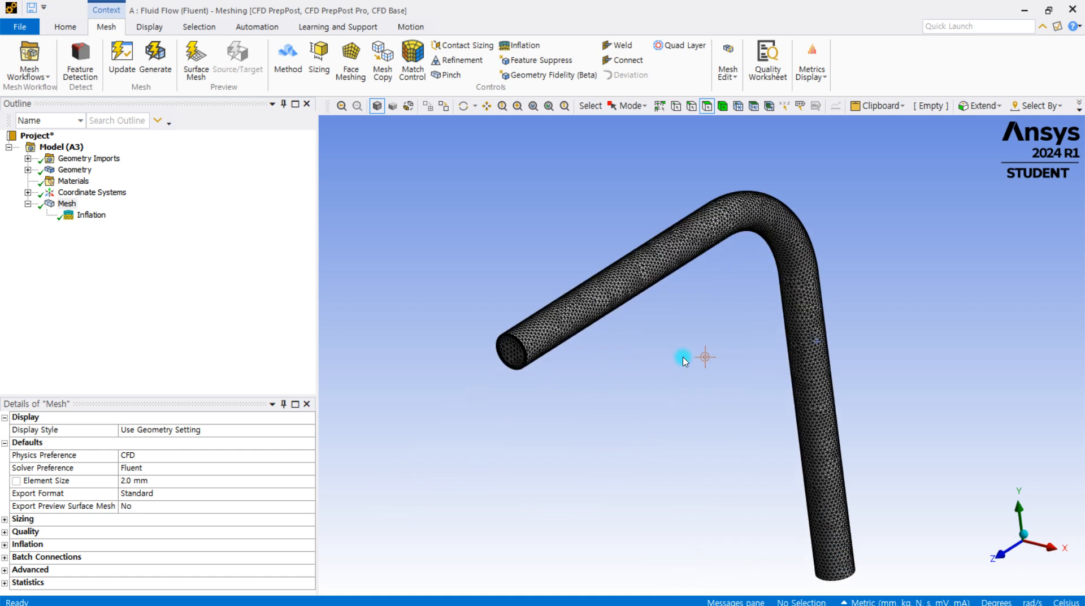
{"action": "scroll", "coordinate": [683, 357], "scroll_direction": "down", "scroll_amount": 1}
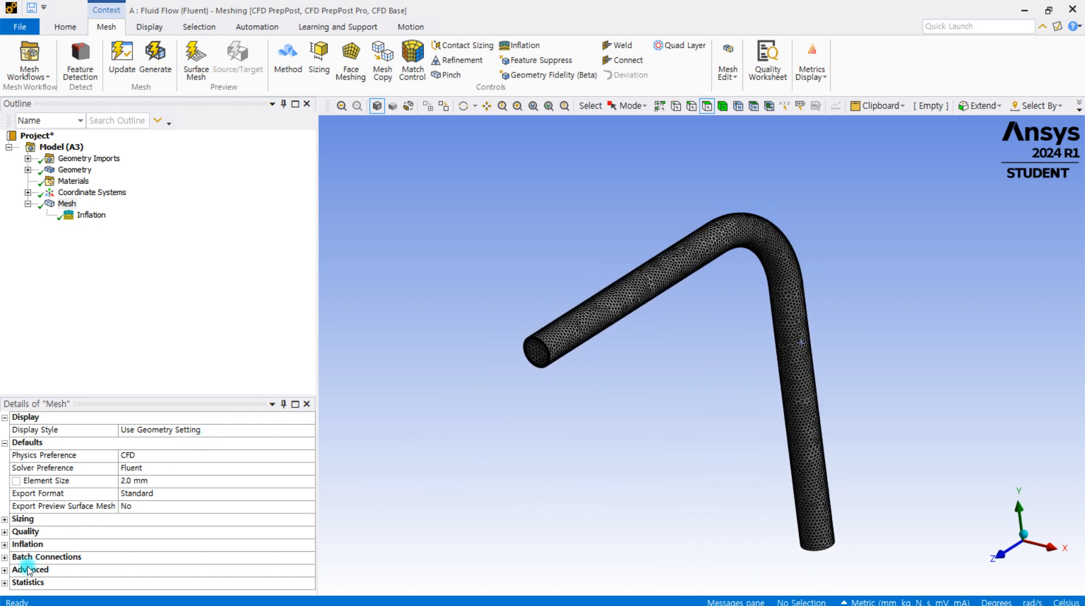
Display the mesh statistics to review the node and element counts alongside the meshed pipe
{"action": "left_click", "coordinate": [5, 582]}
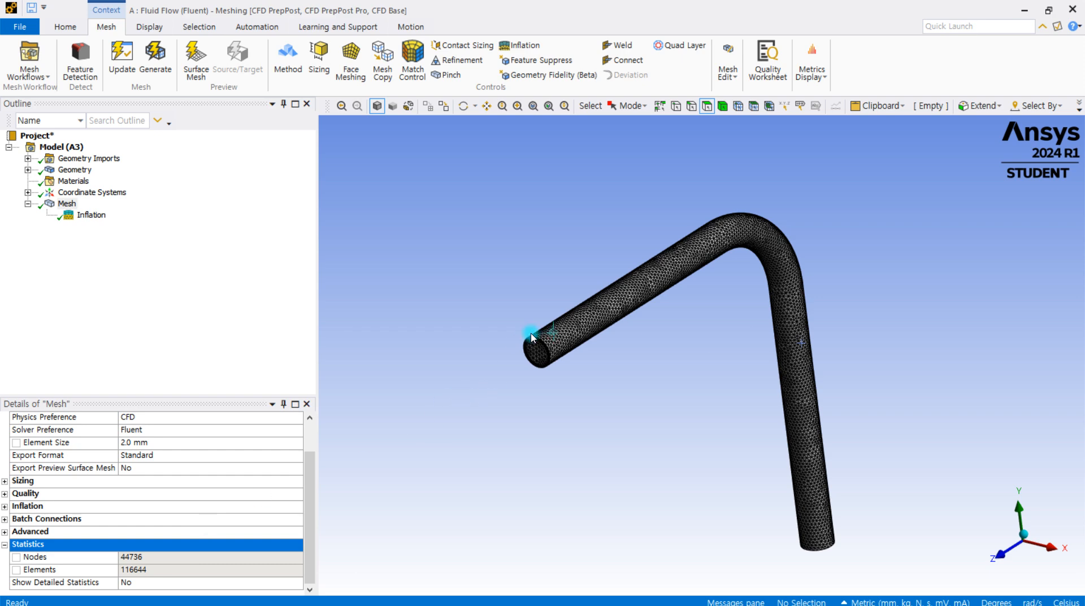
{"action": "scroll", "coordinate": [517, 364], "scroll_direction": "up", "scroll_amount": 2}
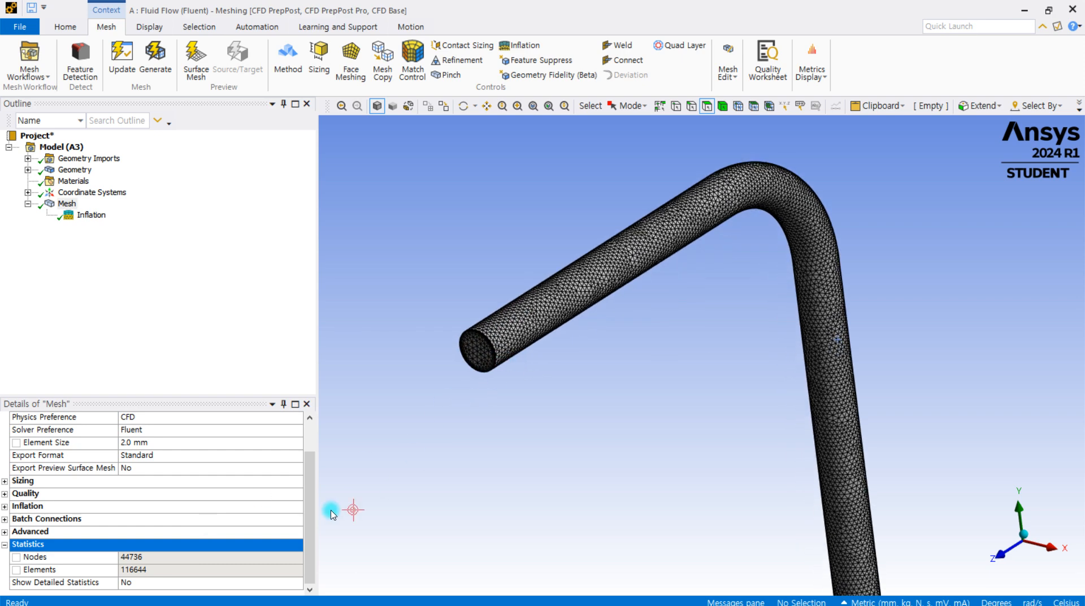
{"action": "scroll", "coordinate": [472, 365], "scroll_direction": "up", "scroll_amount": 3}
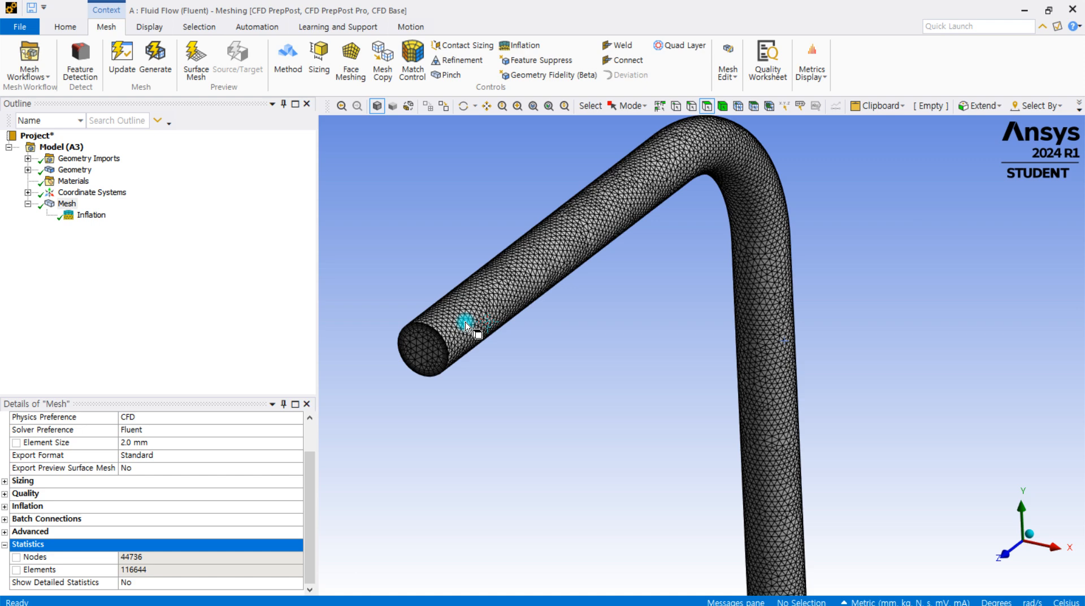
{"action": "scroll", "coordinate": [465, 326], "scroll_direction": "down", "scroll_amount": 1}
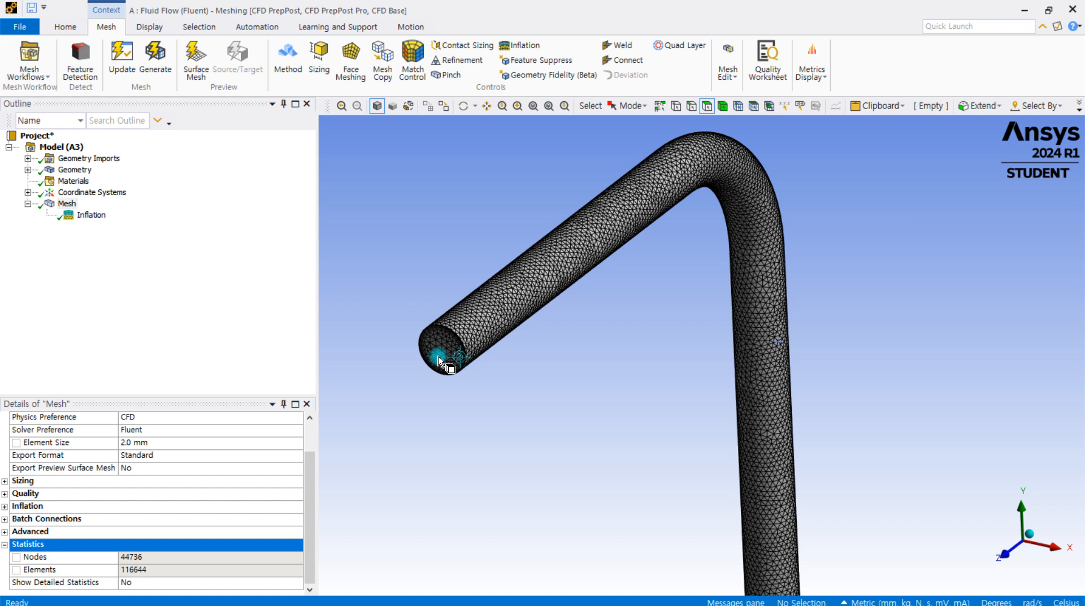
Switch from the mesh display to the plain geometry of the whole elbow pipe
{"action": "left_click", "coordinate": [512, 400]}
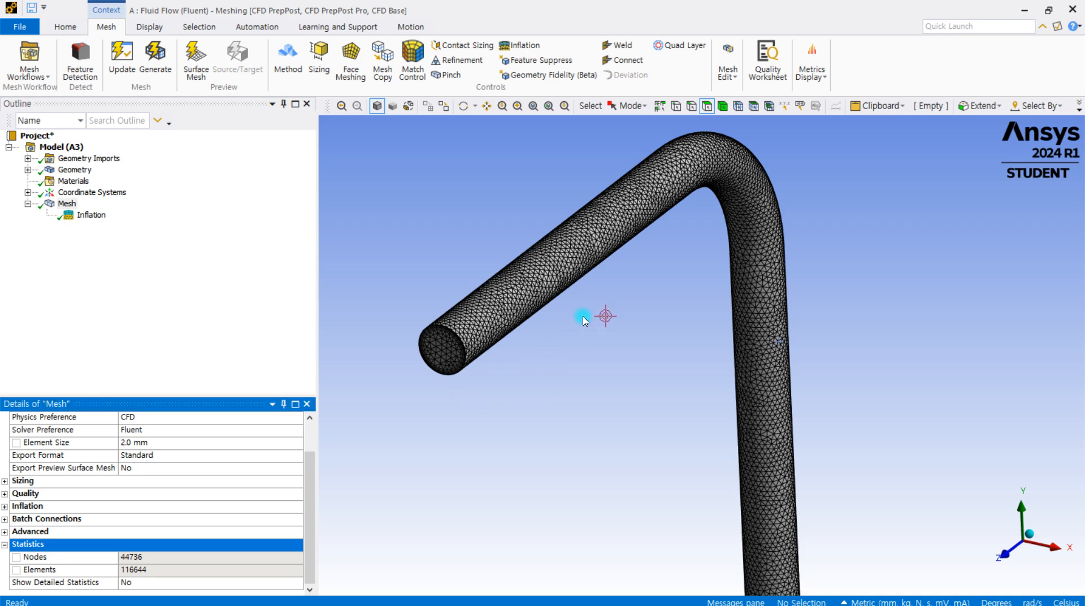
{"action": "scroll", "coordinate": [669, 305], "scroll_direction": "down", "scroll_amount": 1}
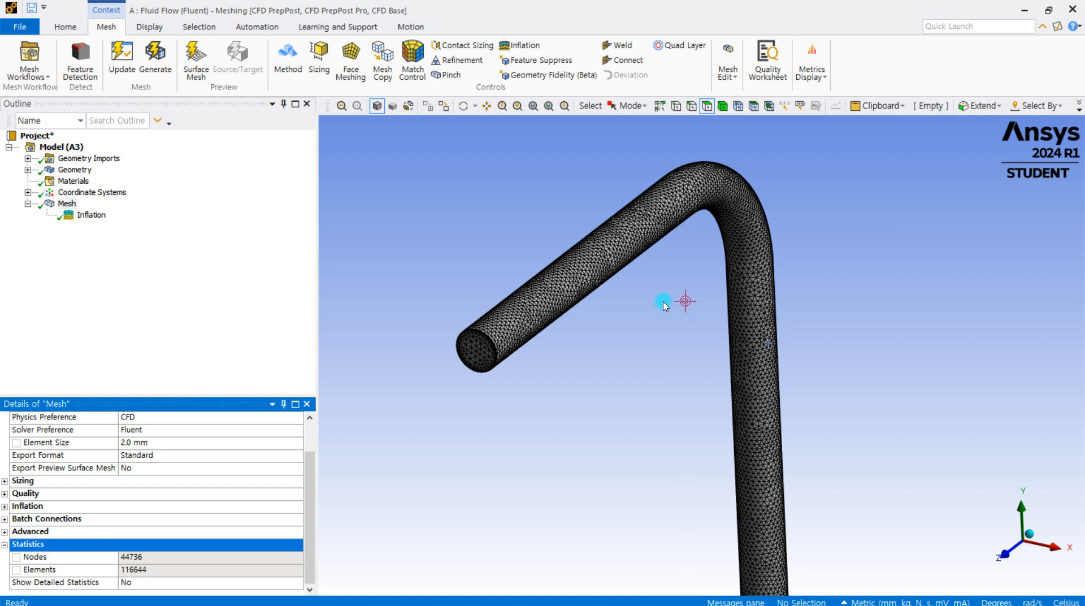
{"action": "middle_click_drag", "start_coordinate": [653, 325], "coordinate": [675, 272], "text": "ctrl"}
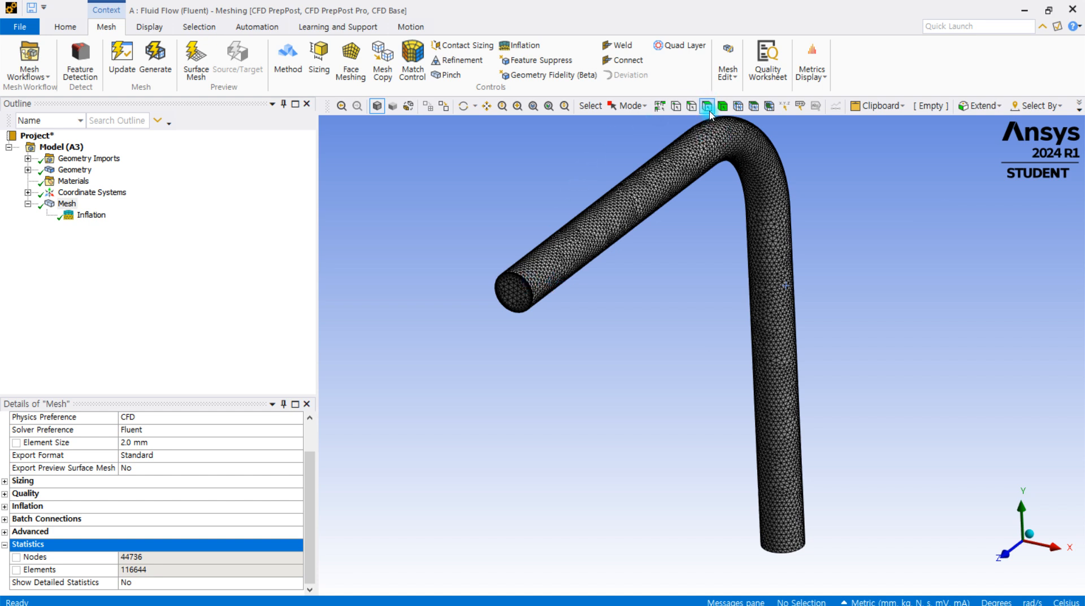
{"action": "left_click", "coordinate": [517, 294]}
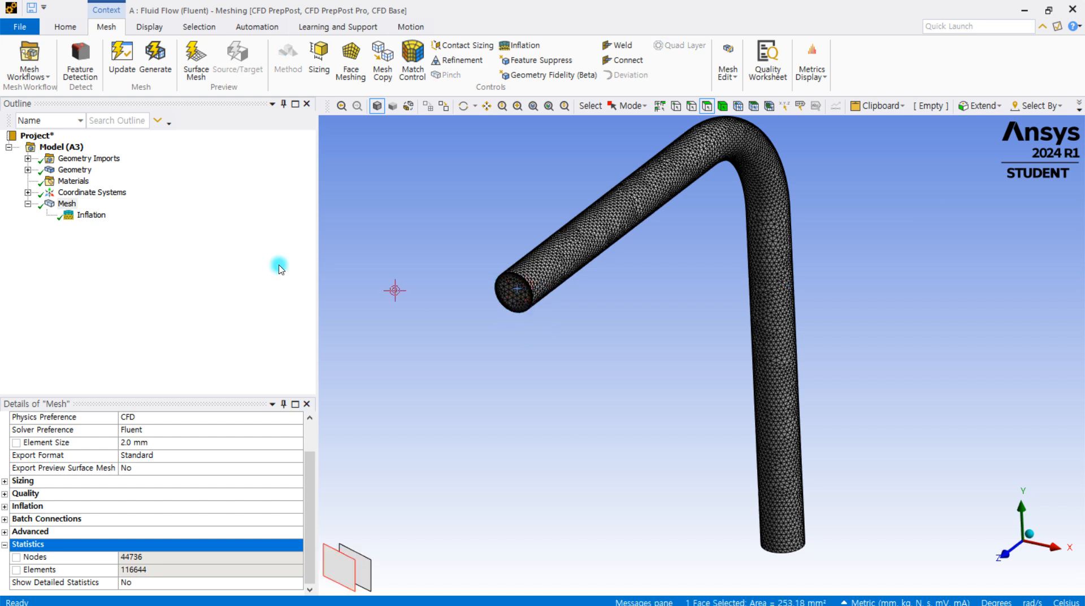
{"action": "left_click", "coordinate": [72, 170]}
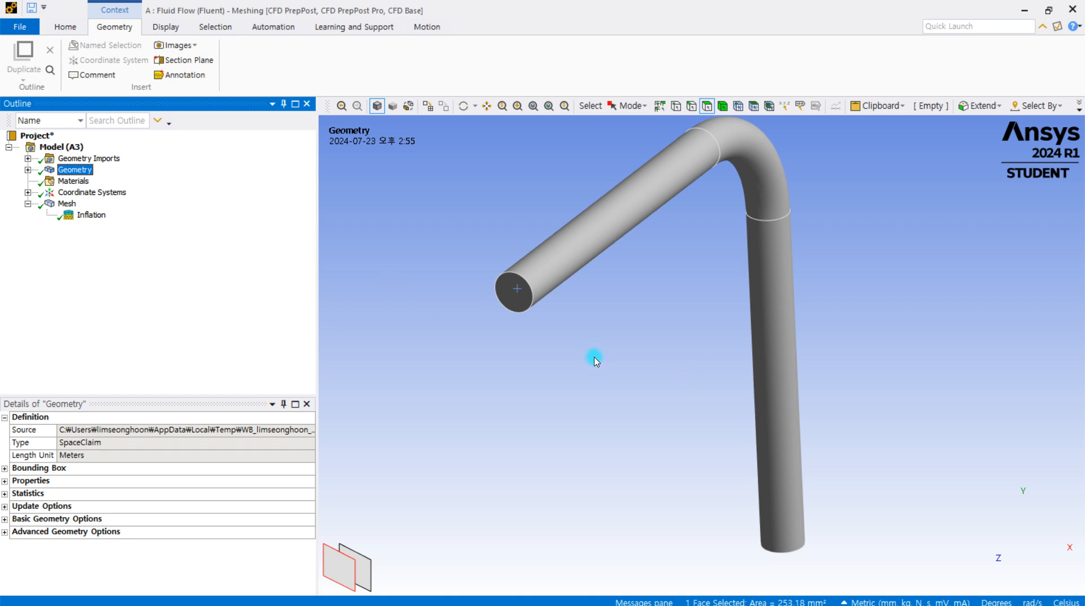
Create a named selection called inlet from the circular end face of the pipe's upper straight section
{"action": "left_click", "coordinate": [530, 297]}
{"action": "middle_click_drag", "start_coordinate": [554, 356], "coordinate": [754, 359]}
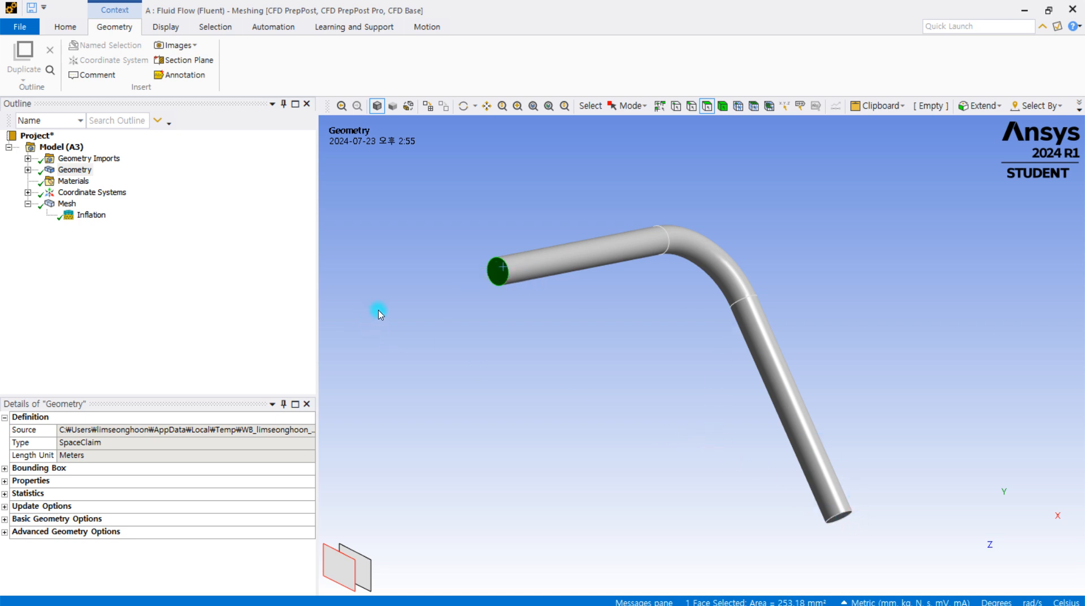
{"action": "right_click", "coordinate": [496, 277]}
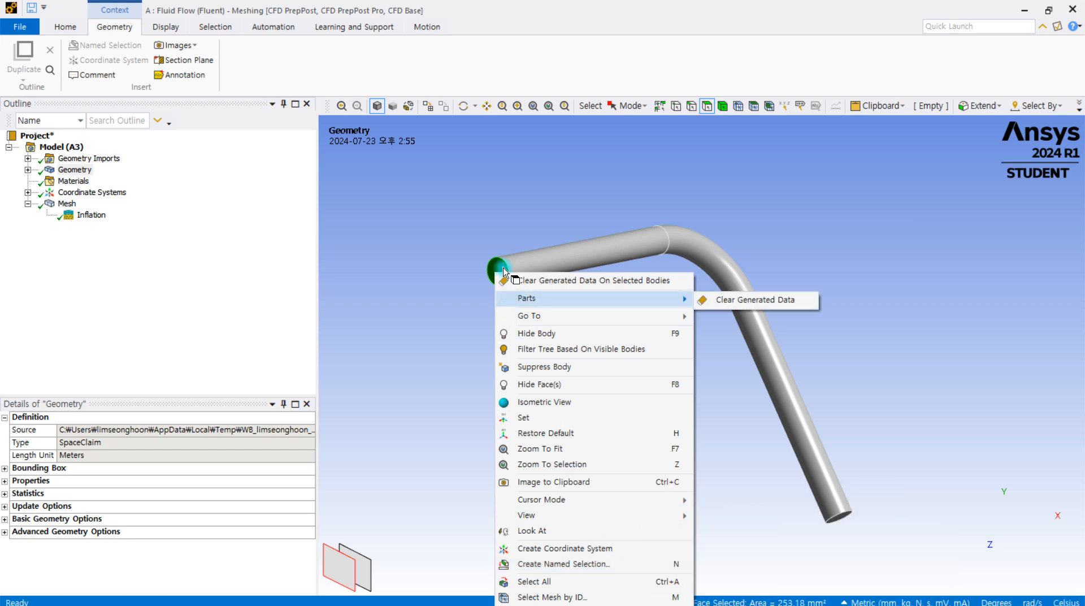
{"action": "left_click", "coordinate": [418, 293]}
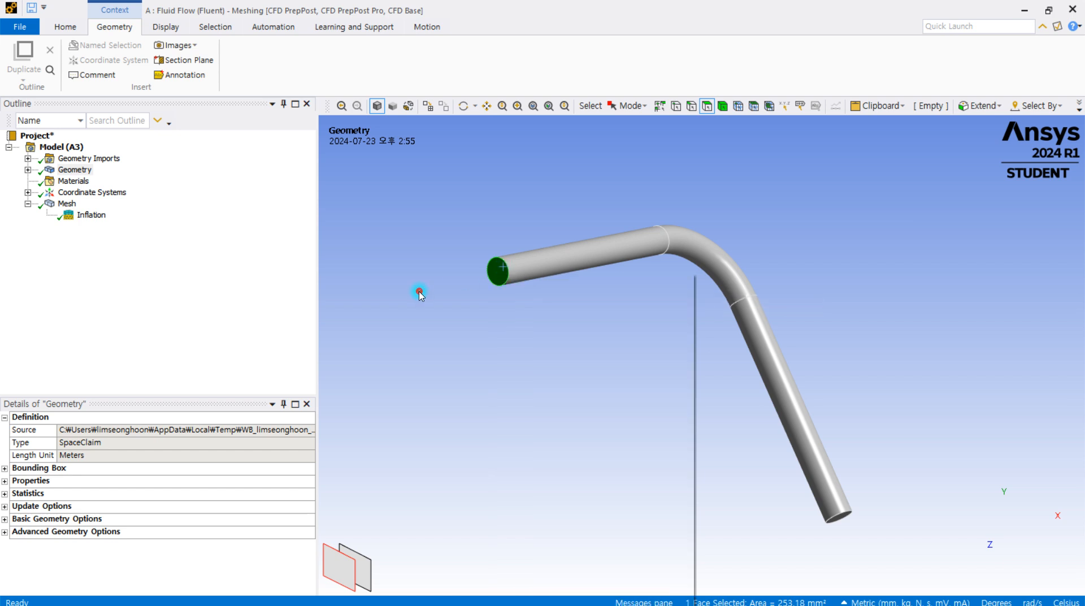
{"action": "left_click", "coordinate": [497, 273]}
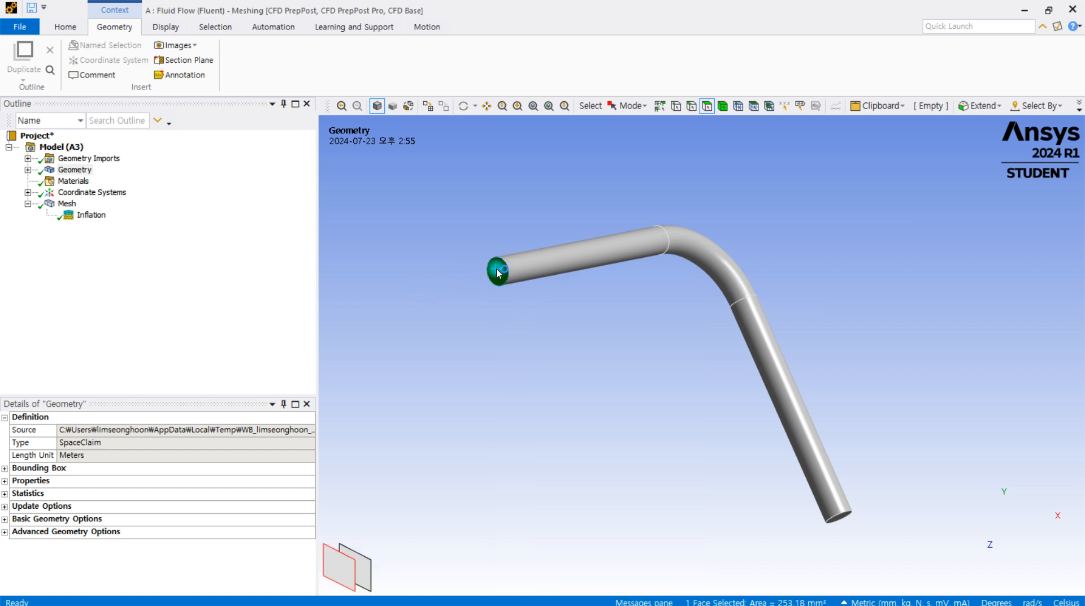
{"action": "key", "text": "n"}
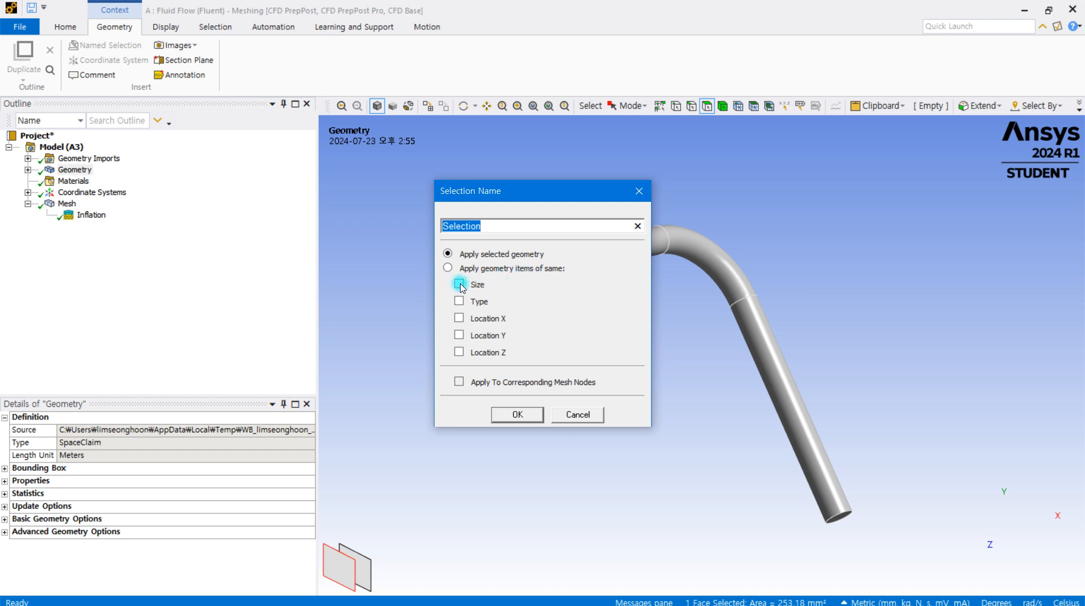
{"action": "left_click_drag", "start_coordinate": [526, 196], "coordinate": [716, 132]}
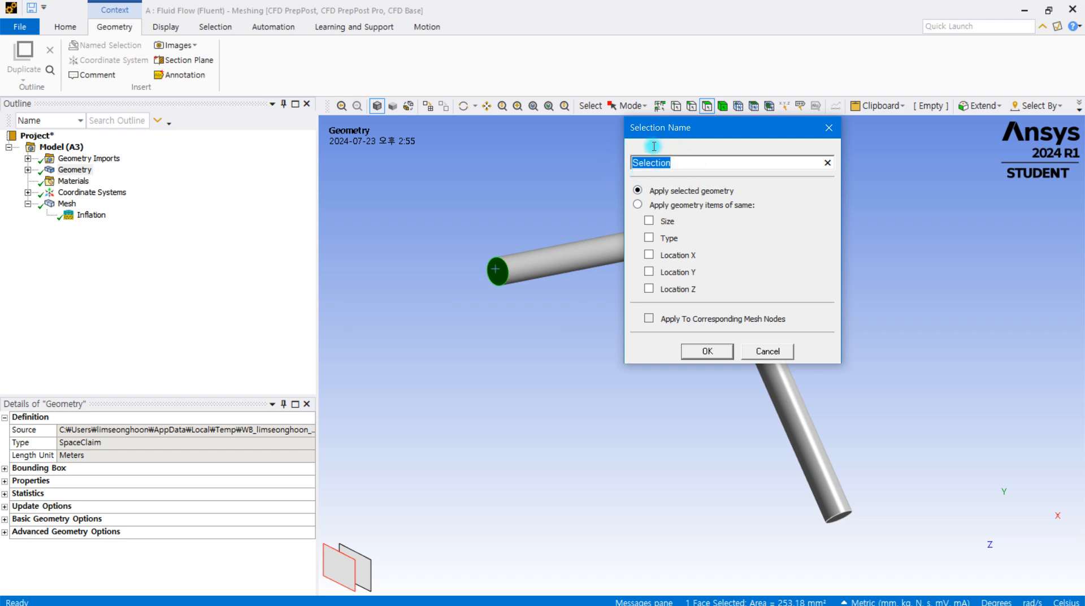
{"action": "type", "text": "inlet"}
{"action": "key", "text": "Return"}
Create a named selection called outlet from the circular face at the pipe's opposite end
{"action": "middle_click_drag", "start_coordinate": [648, 162], "coordinate": [769, 325]}
{"action": "left_click", "coordinate": [830, 463]}
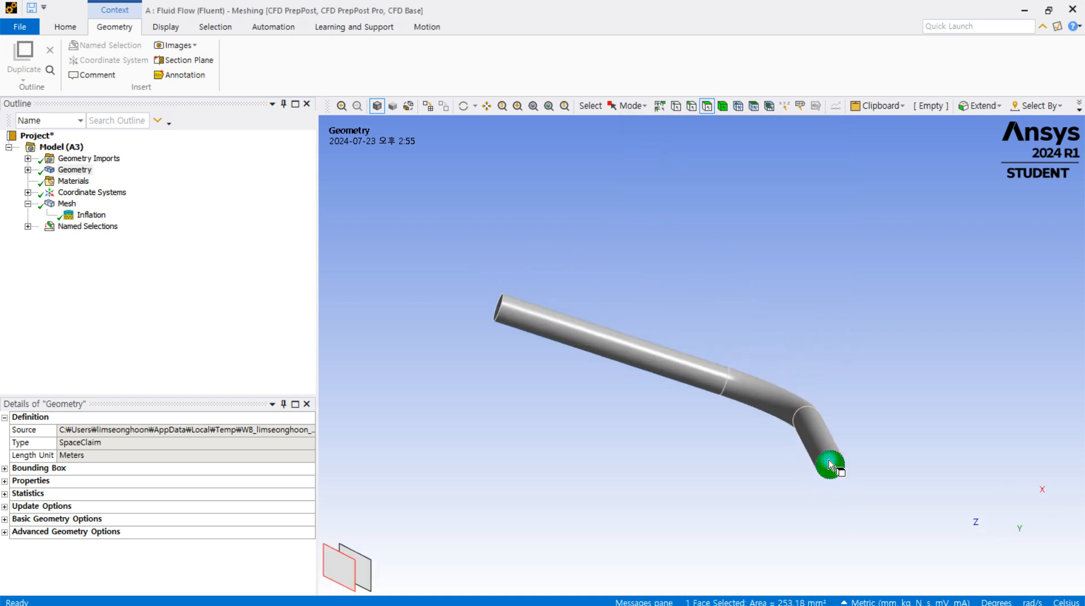
{"action": "type", "text": "n"}
{"action": "type", "text": "o"}
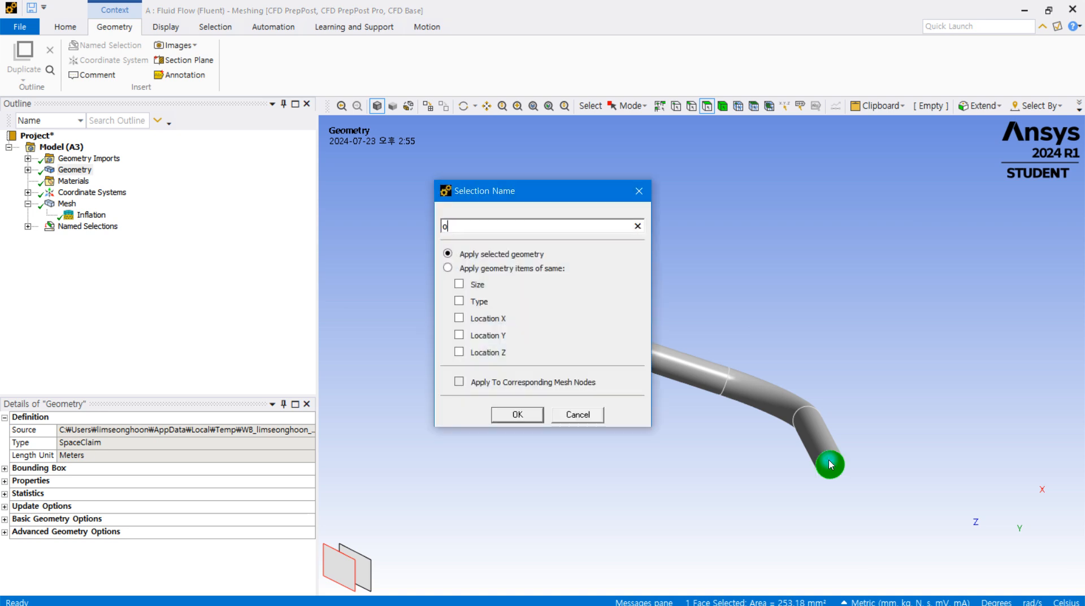
{"action": "type", "text": "utlet"}
{"action": "key", "text": "Return"}
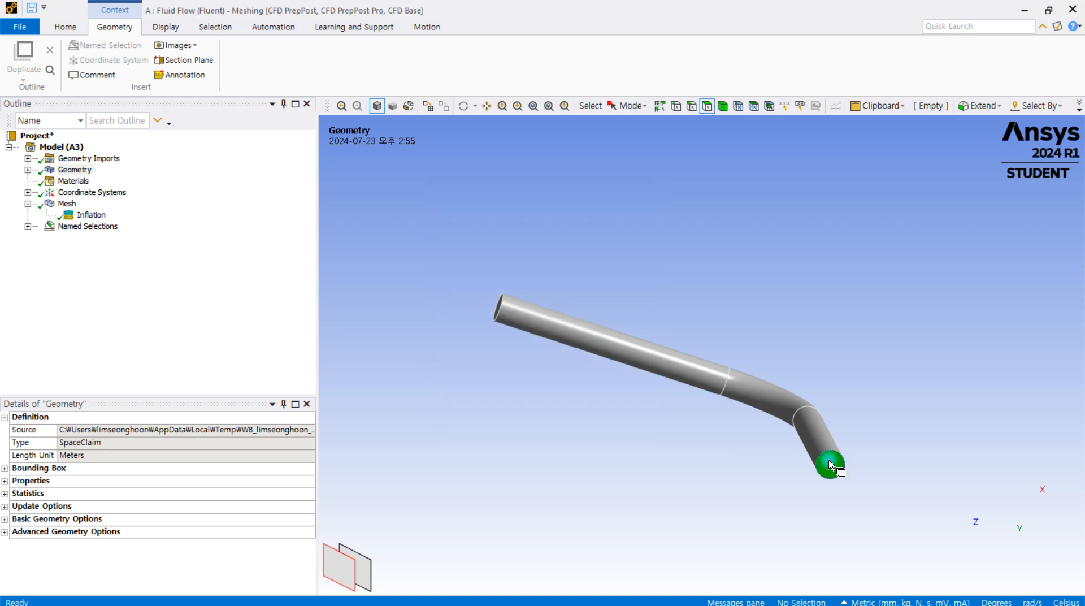
Create a named selection for the pipe walls from the outer faces of both straight sections and the elbow
{"action": "middle_click_drag", "start_coordinate": [775, 388], "coordinate": [574, 347]}
{"action": "left_click", "coordinate": [573, 345]}
{"action": "left_click", "coordinate": [755, 395], "text": "ctrl"}
{"action": "left_click", "coordinate": [794, 473], "text": "ctrl"}
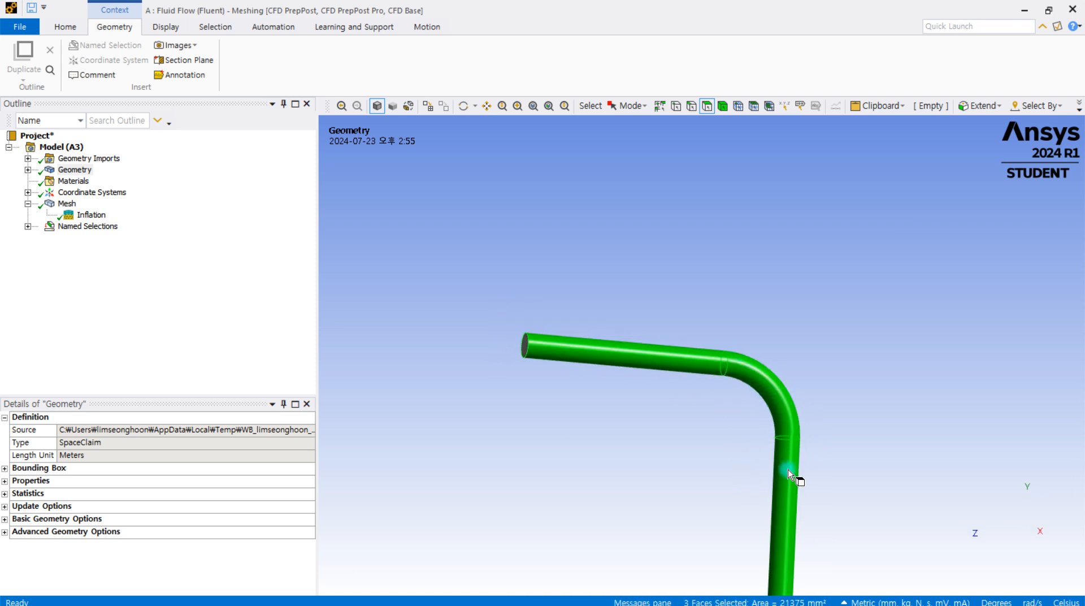
{"action": "scroll", "coordinate": [655, 419], "scroll_direction": "down", "scroll_amount": 1}
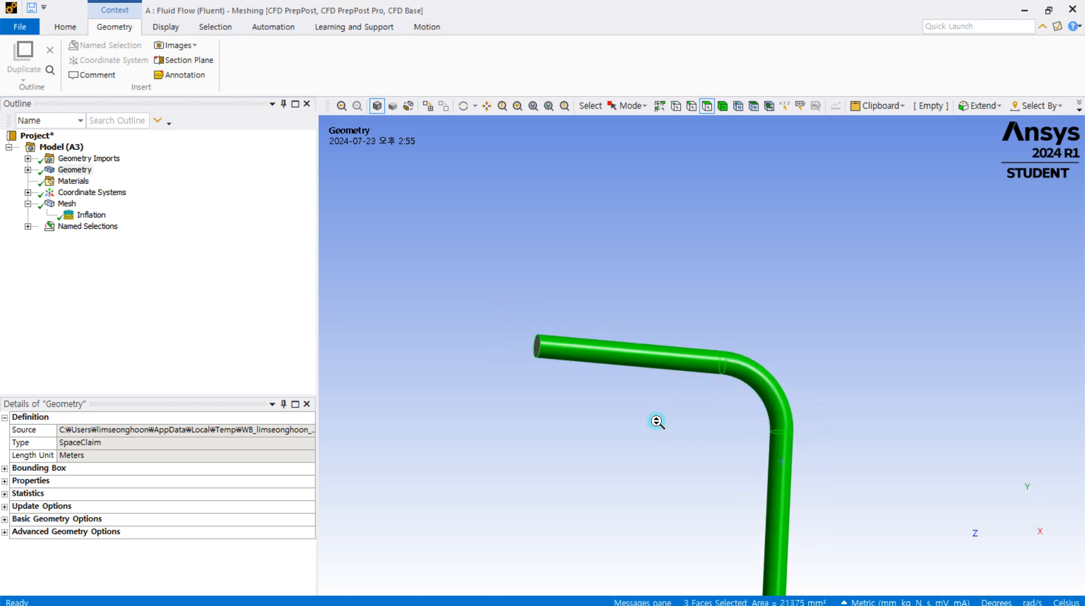
{"action": "middle_click_drag", "start_coordinate": [690, 436], "coordinate": [700, 346], "text": "ctrl"}
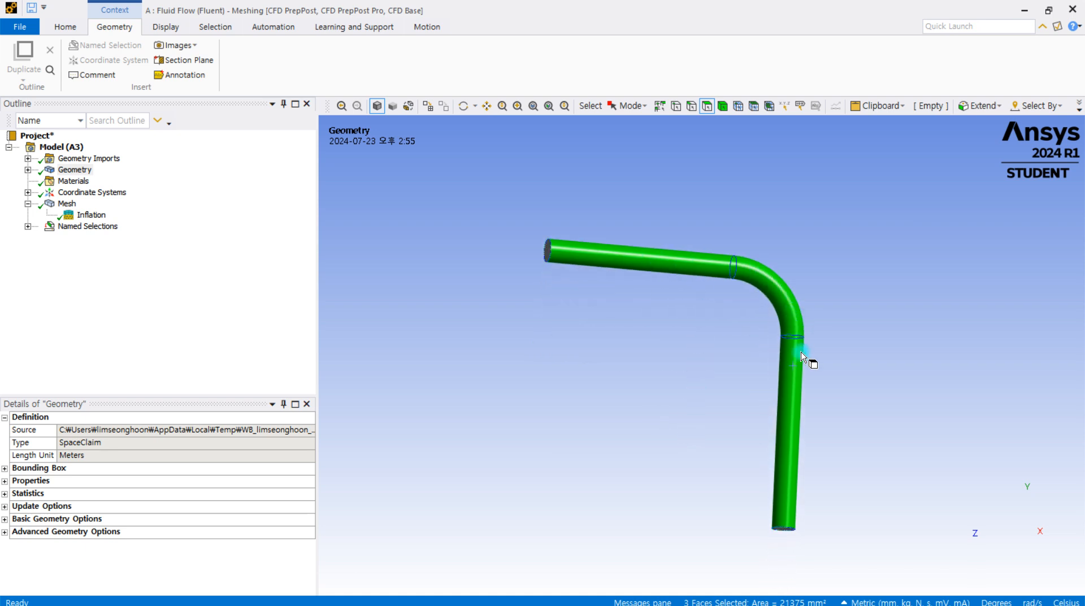
{"action": "mouse_move", "coordinate": [748, 356]}
{"action": "middle_mouse_down"}
{"action": "mouse_move", "coordinate": [660, 397]}
{"action": "mouse_move", "coordinate": [632, 325]}
{"action": "mouse_move", "coordinate": [695, 329]}
{"action": "mouse_move", "coordinate": [733, 368]}
{"action": "middle_mouse_up"}
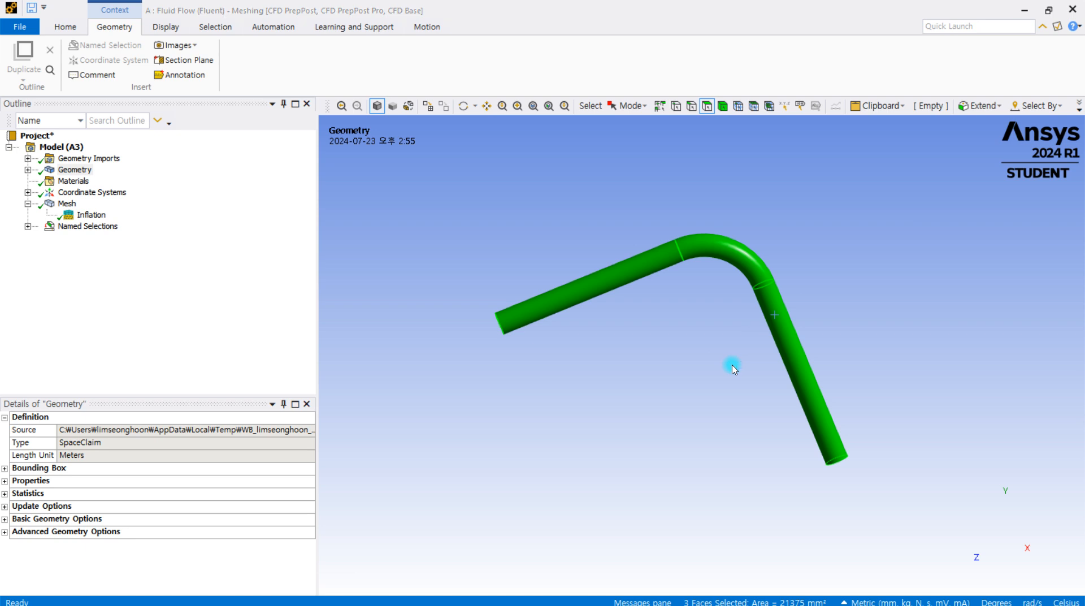
{"action": "key", "text": "n"}
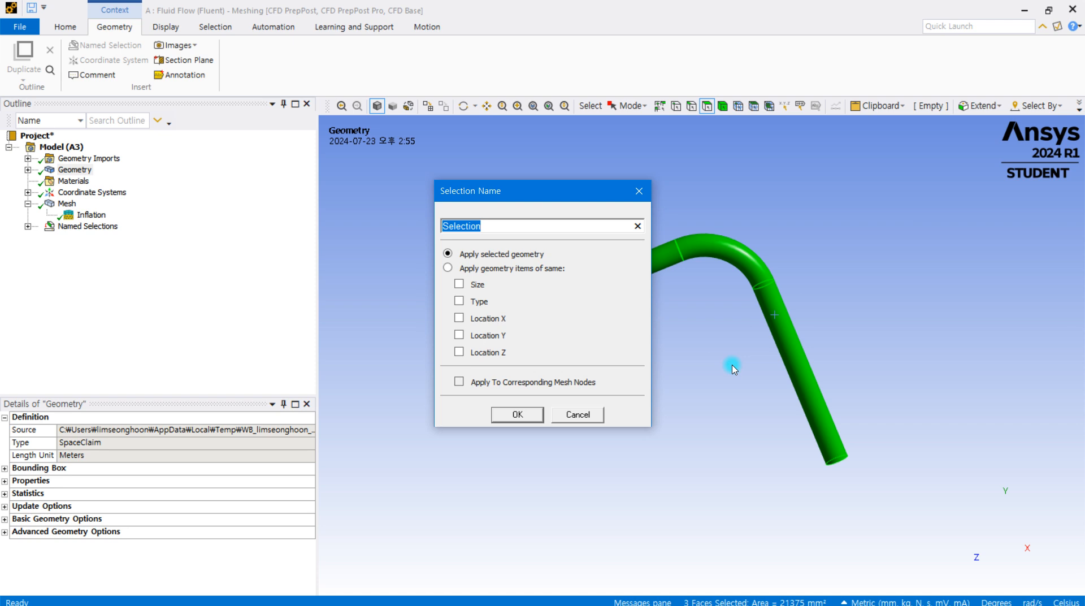
{"action": "type", "text": "wal"}
{"action": "key", "text": "Return"}
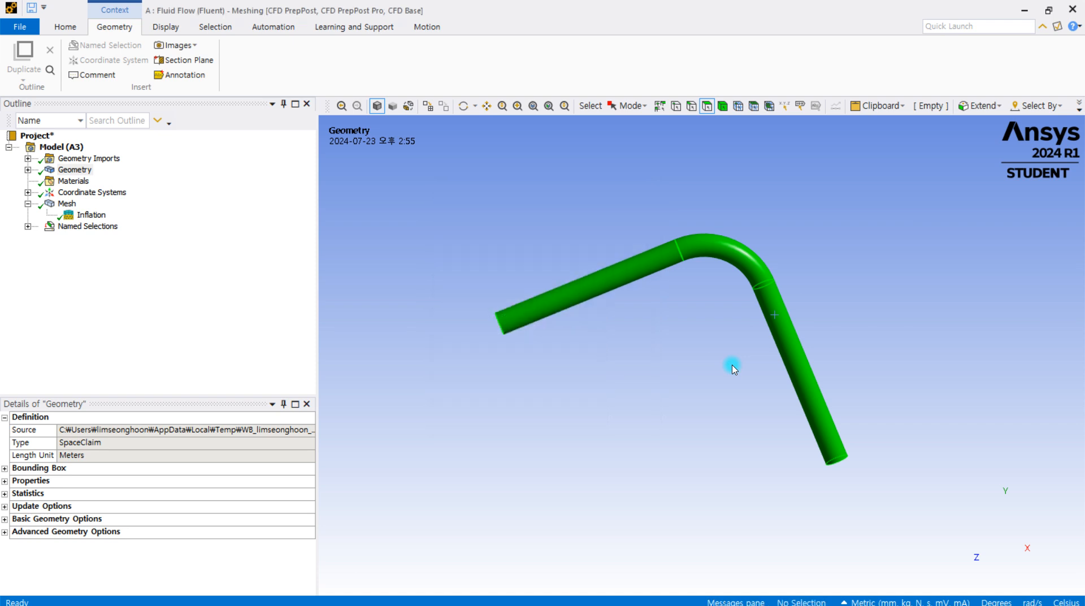
Select the outer faces of the two straight sections and the elbow one by one, and clear the selection
{"action": "left_click", "coordinate": [667, 430]}
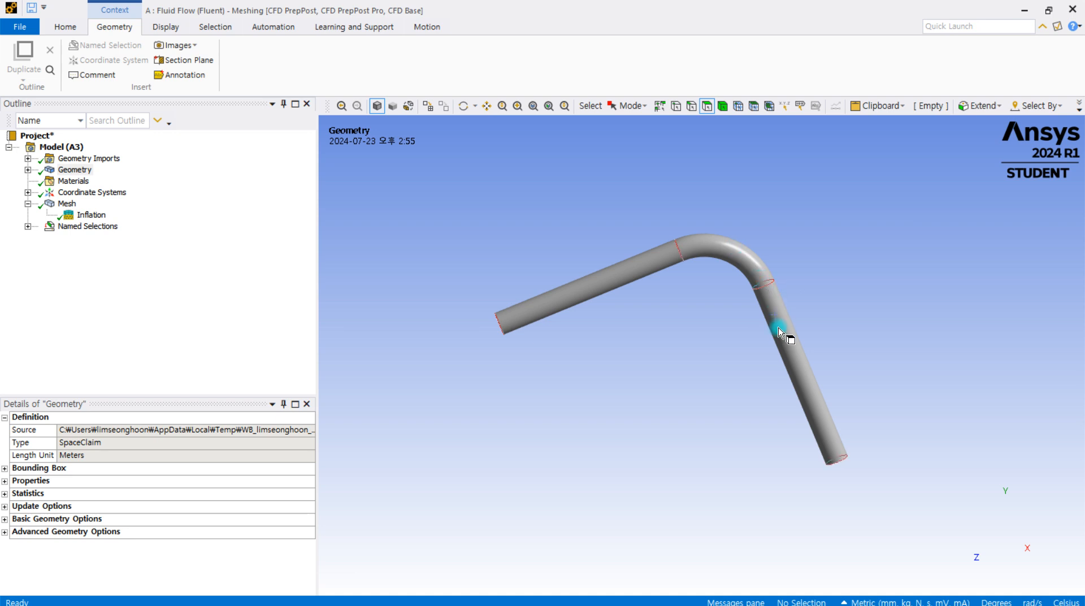
{"action": "mouse_move", "coordinate": [726, 321]}
{"action": "middle_mouse_down"}
{"action": "mouse_move", "coordinate": [717, 320]}
{"action": "mouse_move", "coordinate": [731, 325]}
{"action": "middle_mouse_up"}
{"action": "left_click", "coordinate": [593, 286]}
{"action": "left_click", "coordinate": [722, 261], "text": "ctrl"}
{"action": "left_click", "coordinate": [796, 355], "text": "ctrl"}
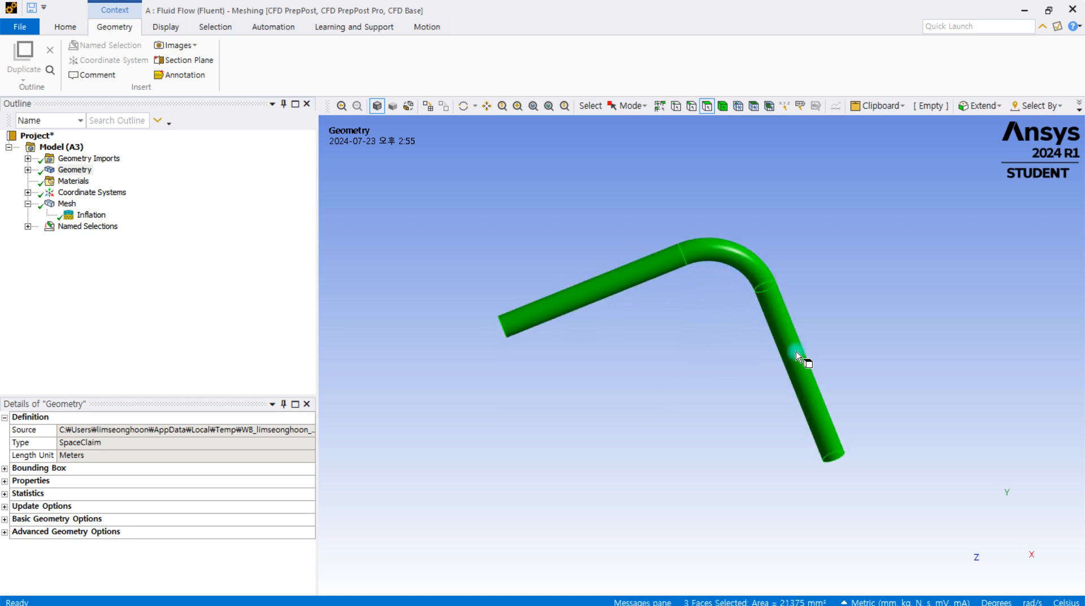
{"action": "left_click", "coordinate": [687, 341]}
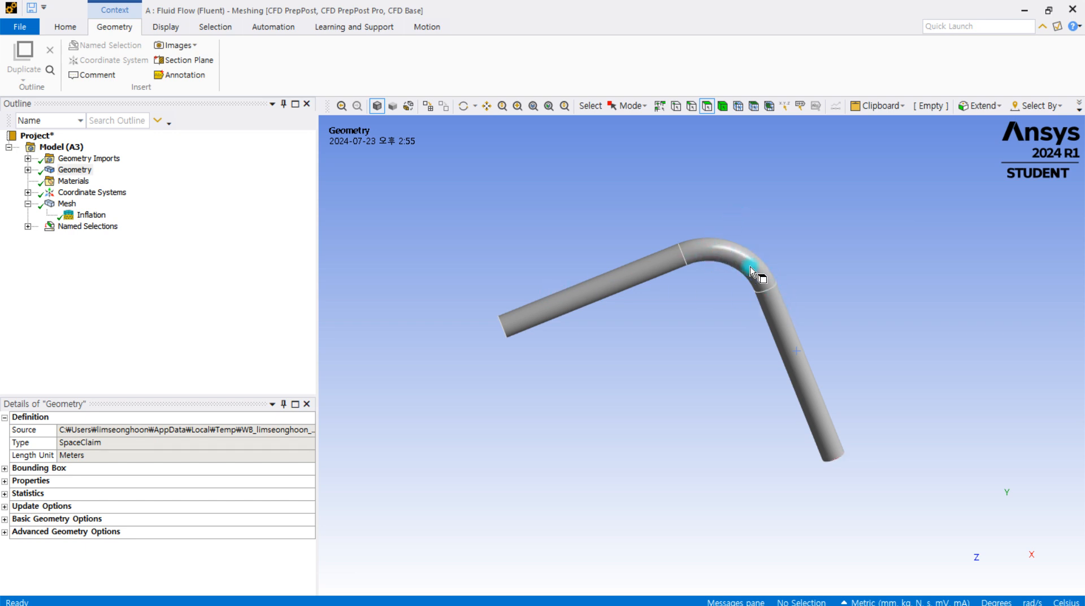
Select the upper straight section's outer face, extend the selection to its limits, and clear it
{"action": "left_click", "coordinate": [616, 282]}
{"action": "middle_click_drag", "start_coordinate": [712, 284], "coordinate": [770, 290]}
{"action": "left_click", "coordinate": [989, 111]}
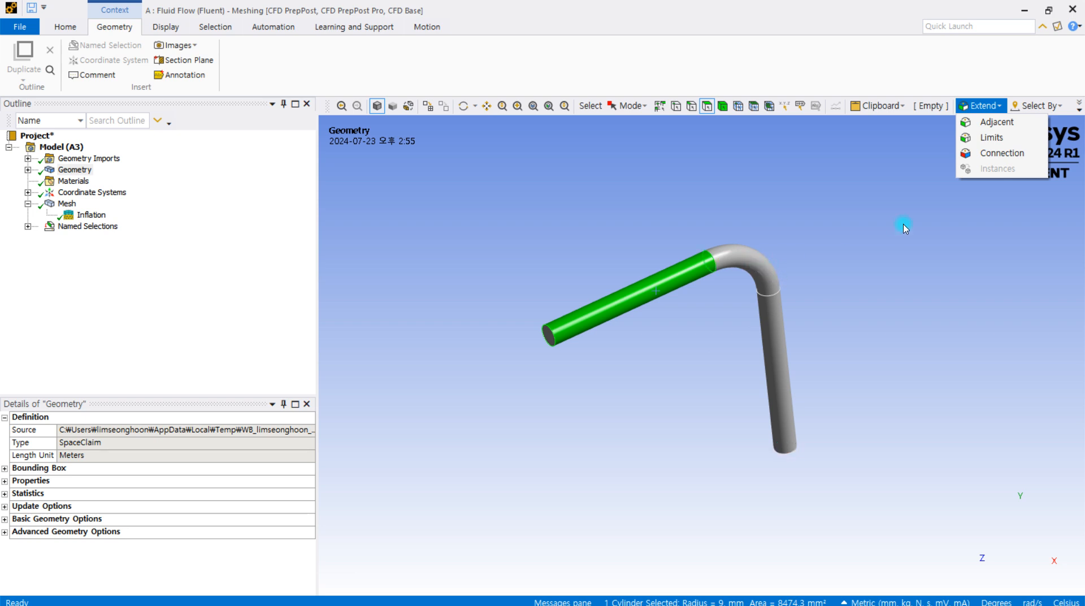
{"action": "left_click", "coordinate": [991, 137]}
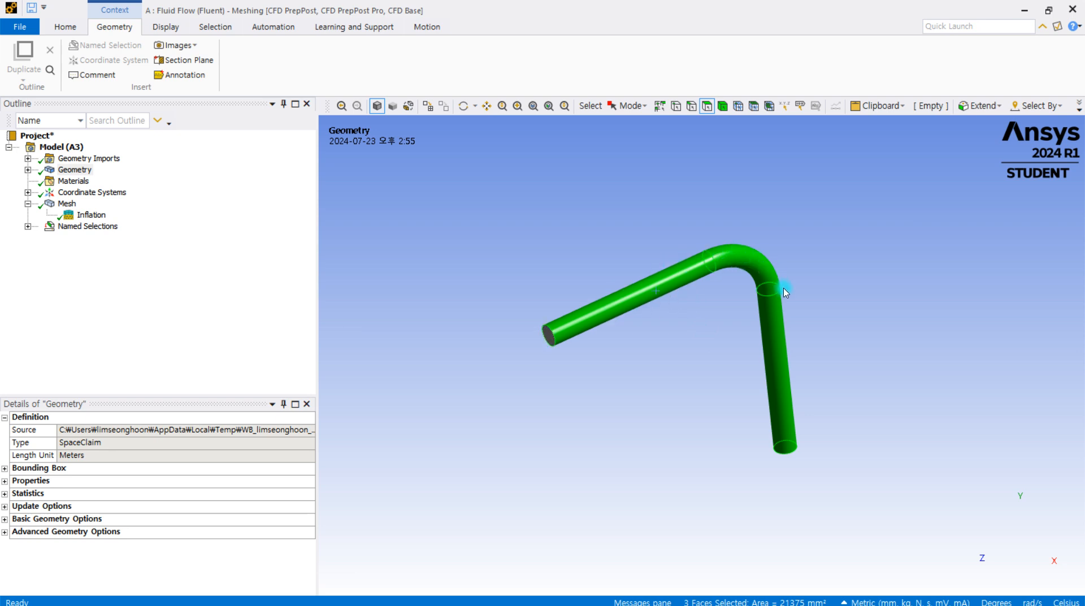
{"action": "middle_click_drag", "start_coordinate": [853, 250], "coordinate": [803, 221]}
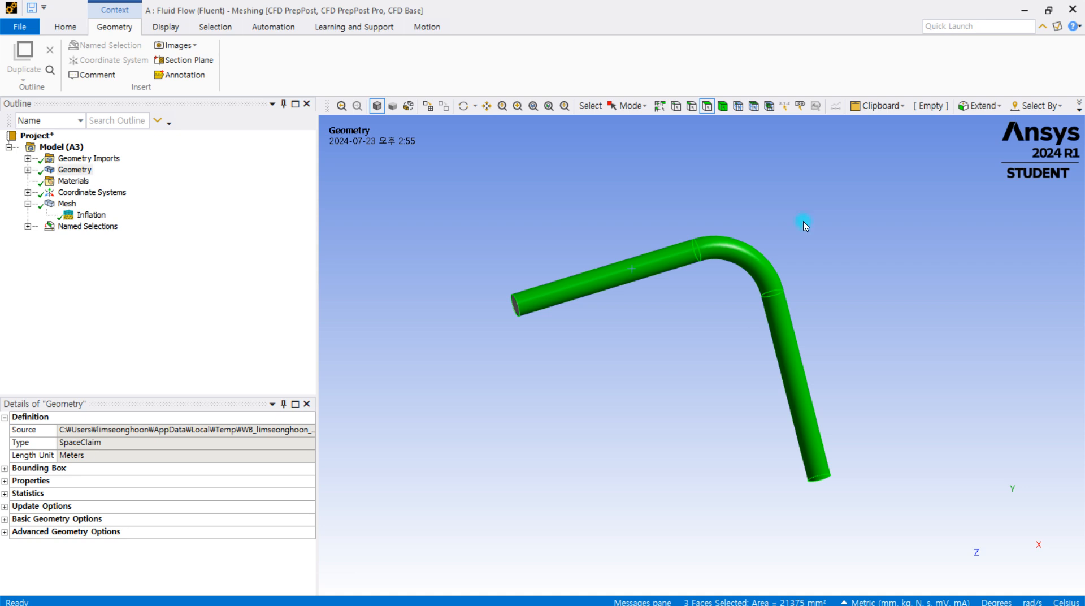
{"action": "left_click", "coordinate": [804, 224]}
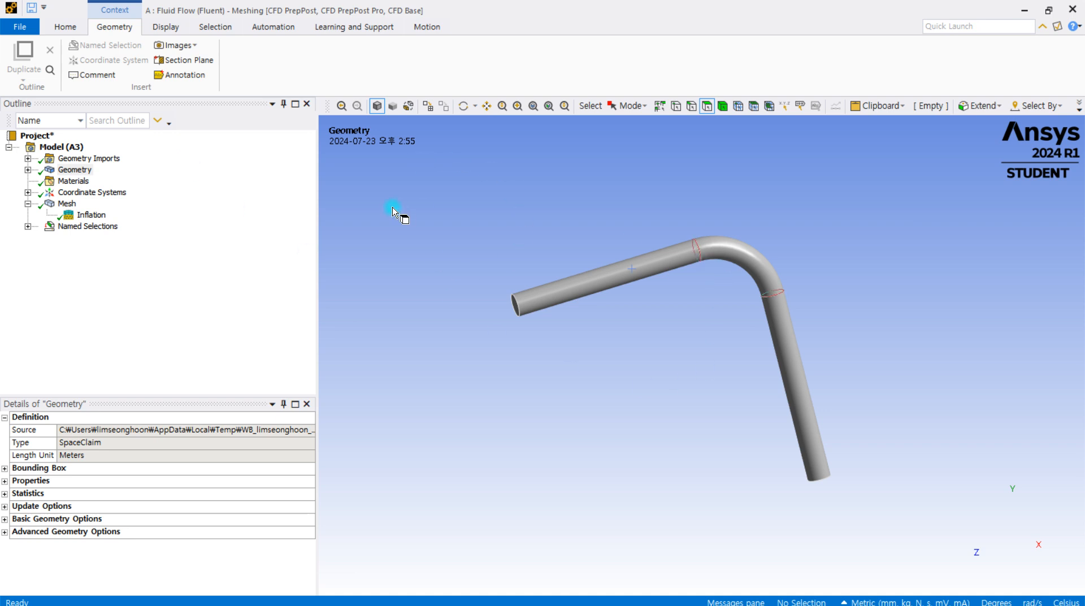
Check the Mesh component in the Workbench project schematic and update the mesh from the Meshing application
{"action": "left_click", "coordinate": [1017, 11]}
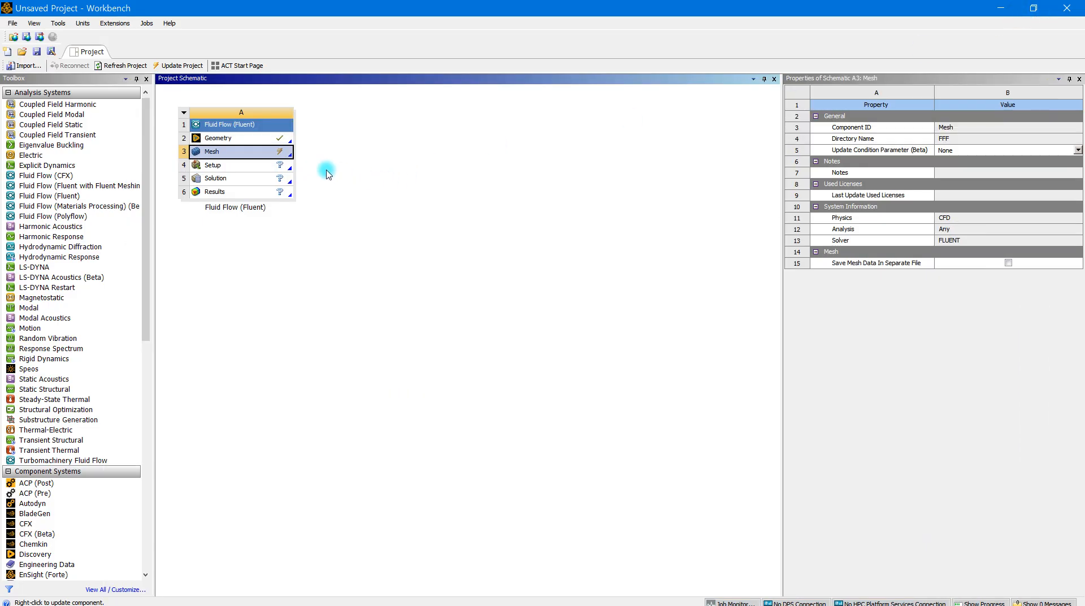
{"action": "right_click", "coordinate": [278, 156]}
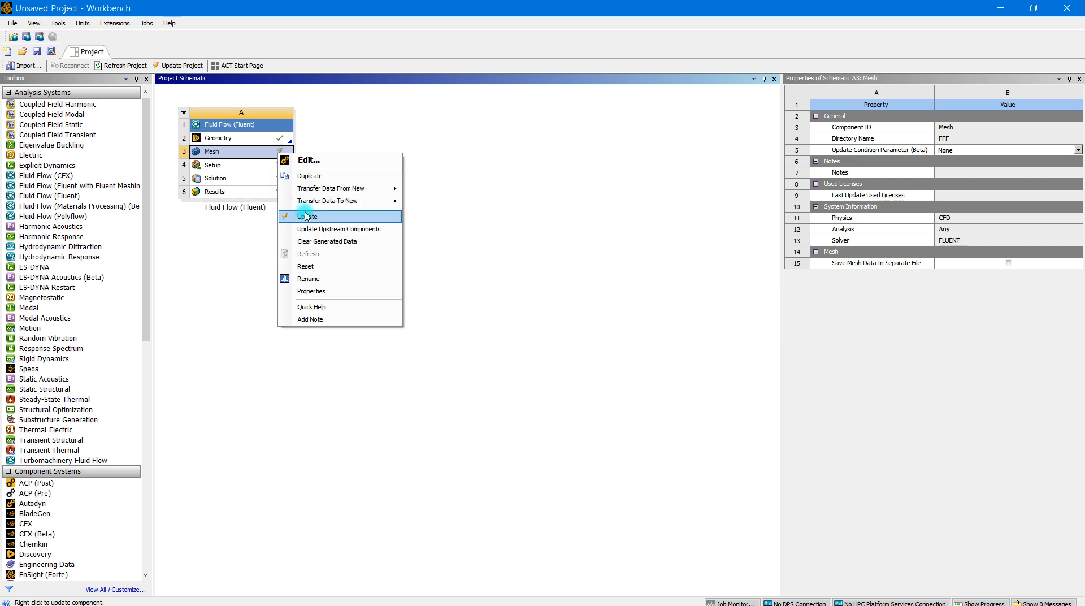
{"action": "left_click", "coordinate": [487, 247]}
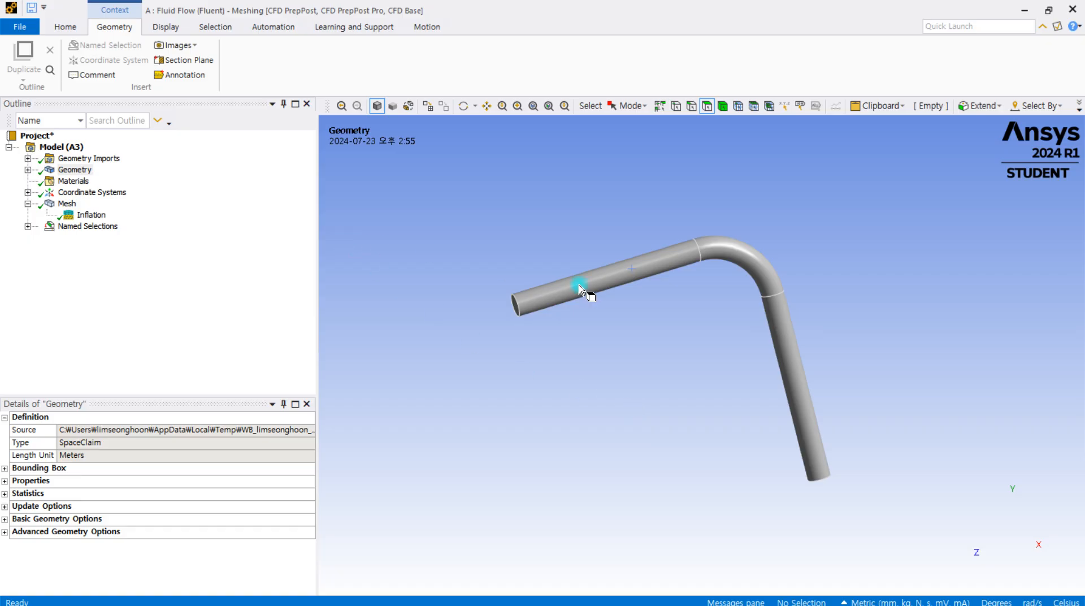
{"action": "left_click", "coordinate": [75, 203]}
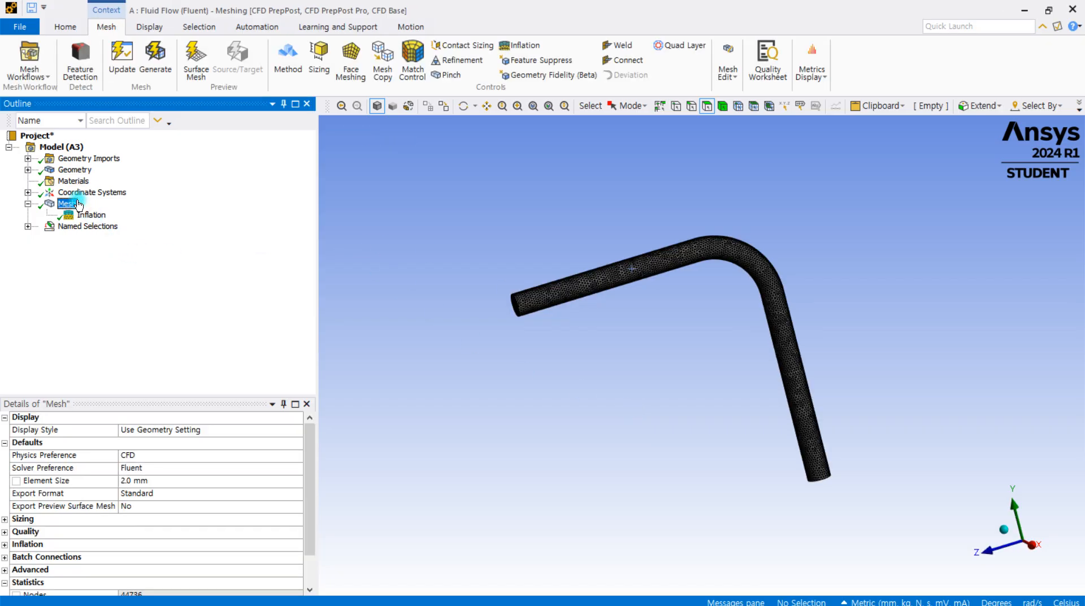
{"action": "left_click", "coordinate": [127, 68]}
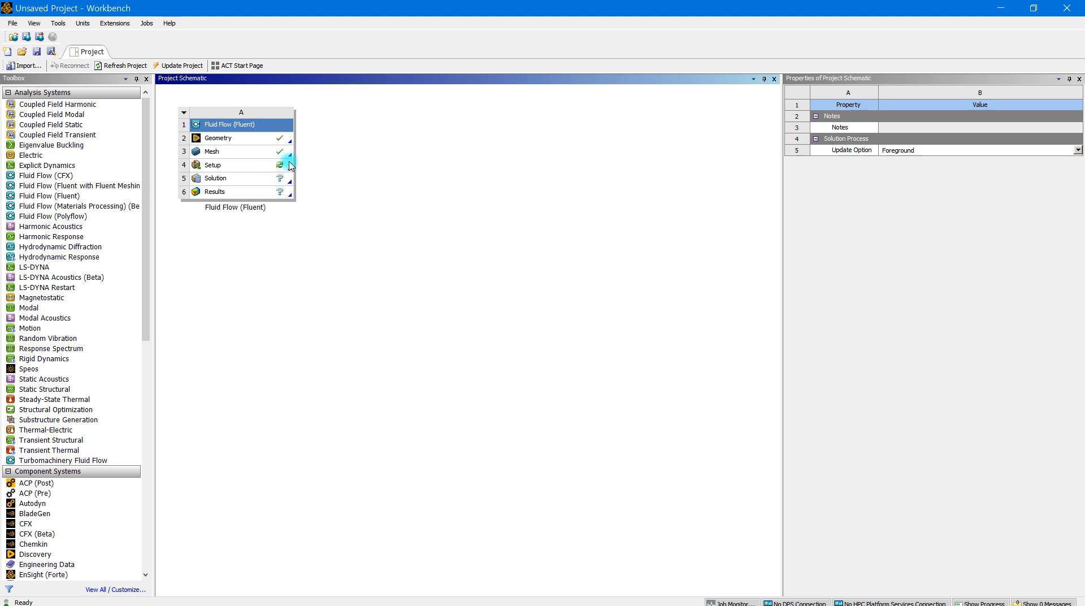
Open the Fluent Launcher for the Setup component of the Fluid Flow (Fluent) system
{"action": "left_click", "coordinate": [242, 172]}
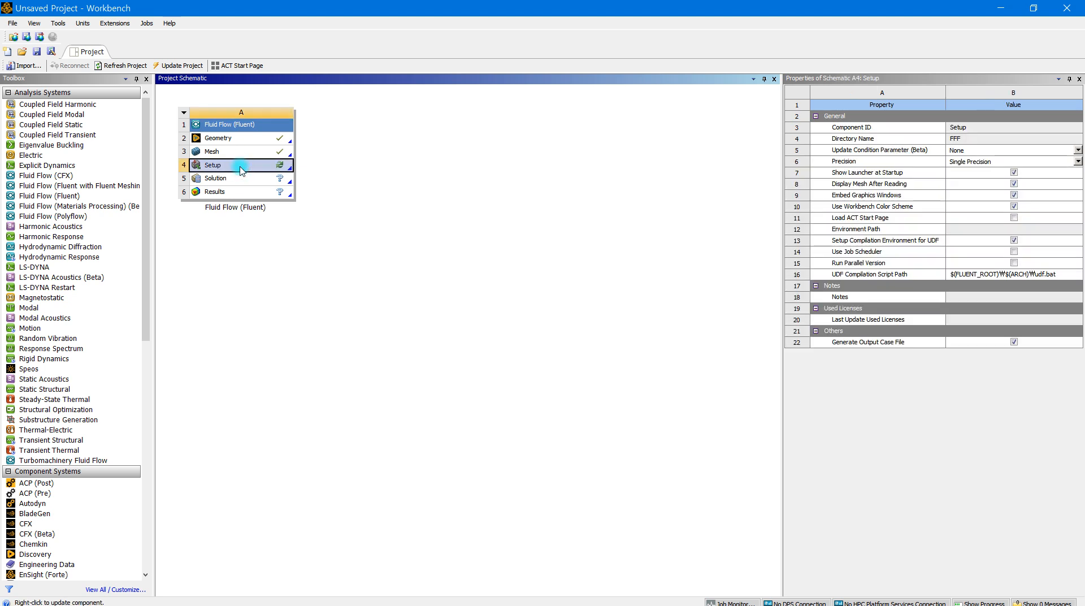
{"action": "double_click", "coordinate": [250, 166]}
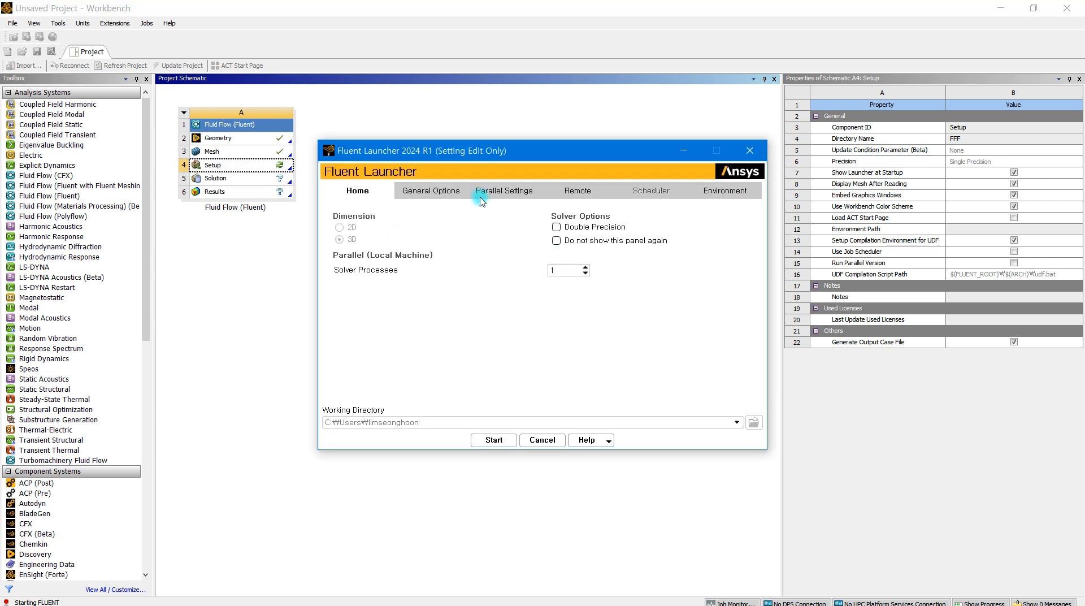
{"action": "left_click_drag", "start_coordinate": [463, 158], "coordinate": [472, 114]}
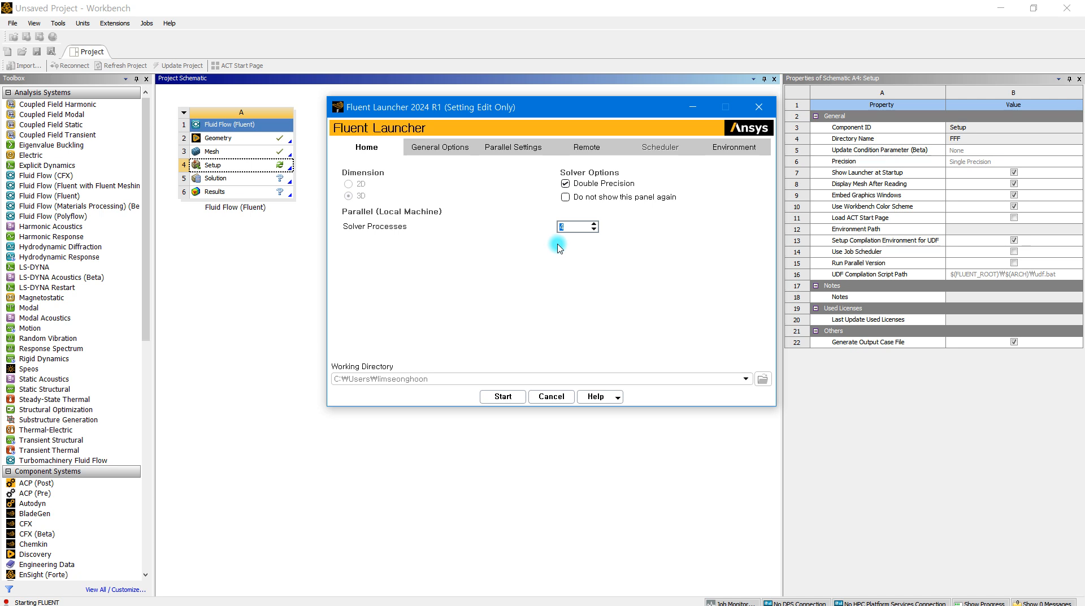
Review the general, parallel, remote and environment settings offered in the Fluent Launcher
{"action": "left_click", "coordinate": [425, 147]}
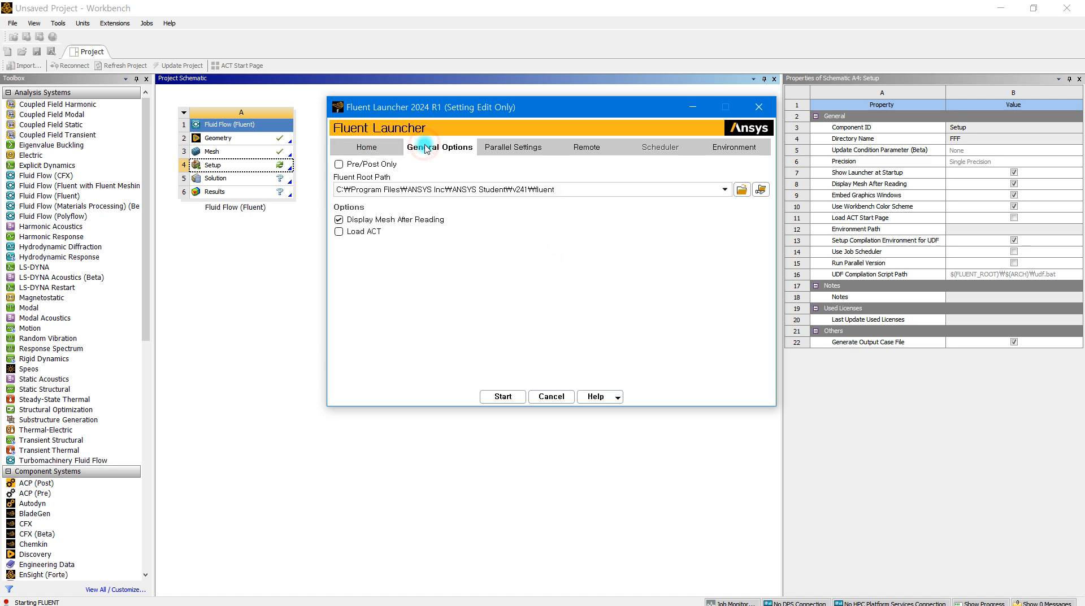
{"action": "left_click", "coordinate": [526, 149]}
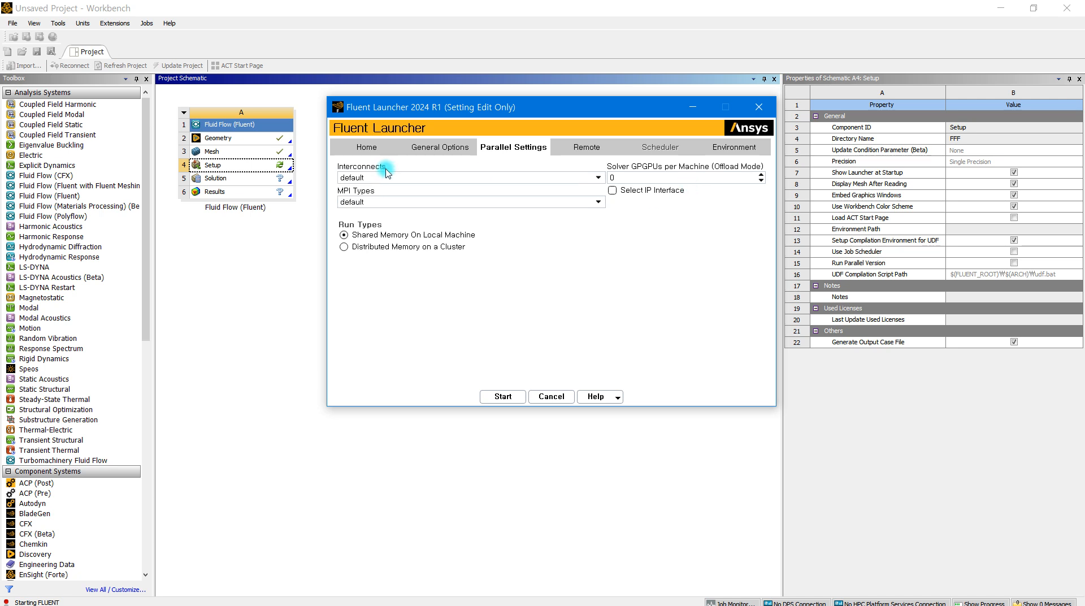
{"action": "left_click", "coordinate": [353, 147]}
{"action": "left_click", "coordinate": [508, 152]}
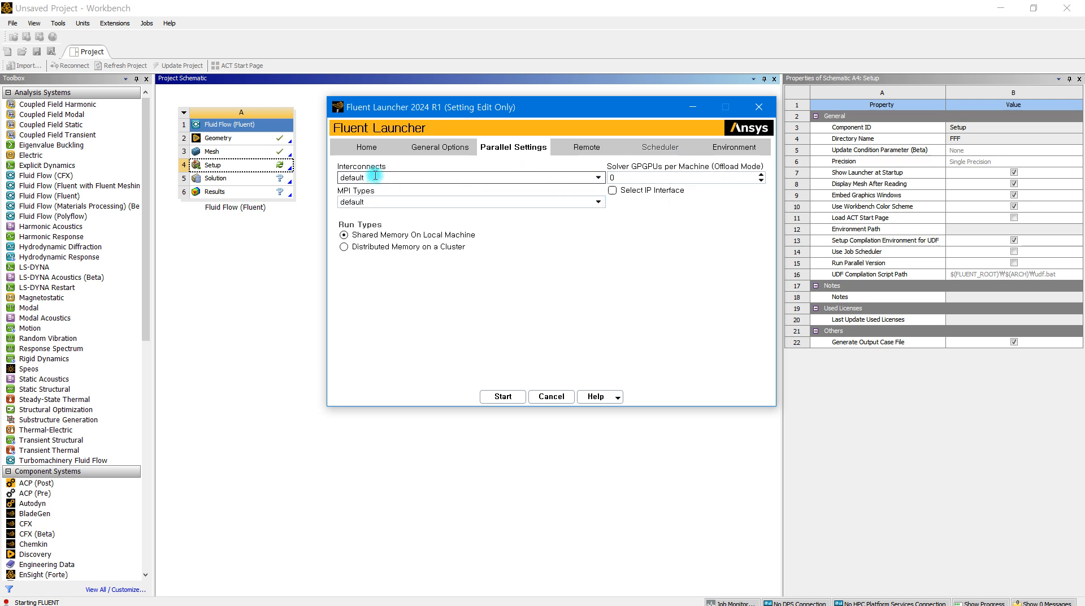
{"action": "left_click", "coordinate": [600, 147]}
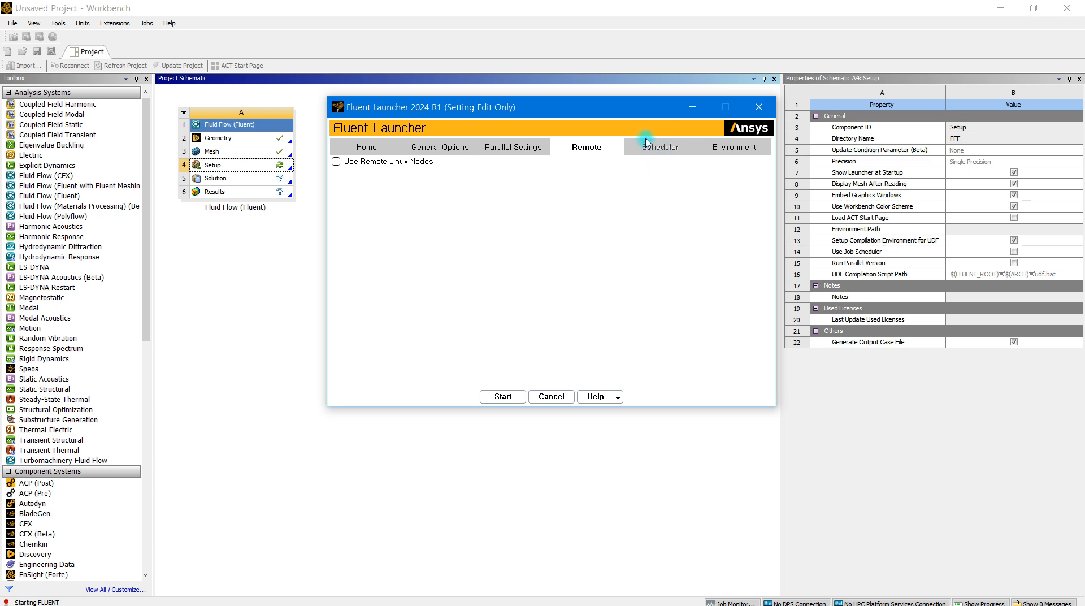
{"action": "left_click", "coordinate": [741, 147]}
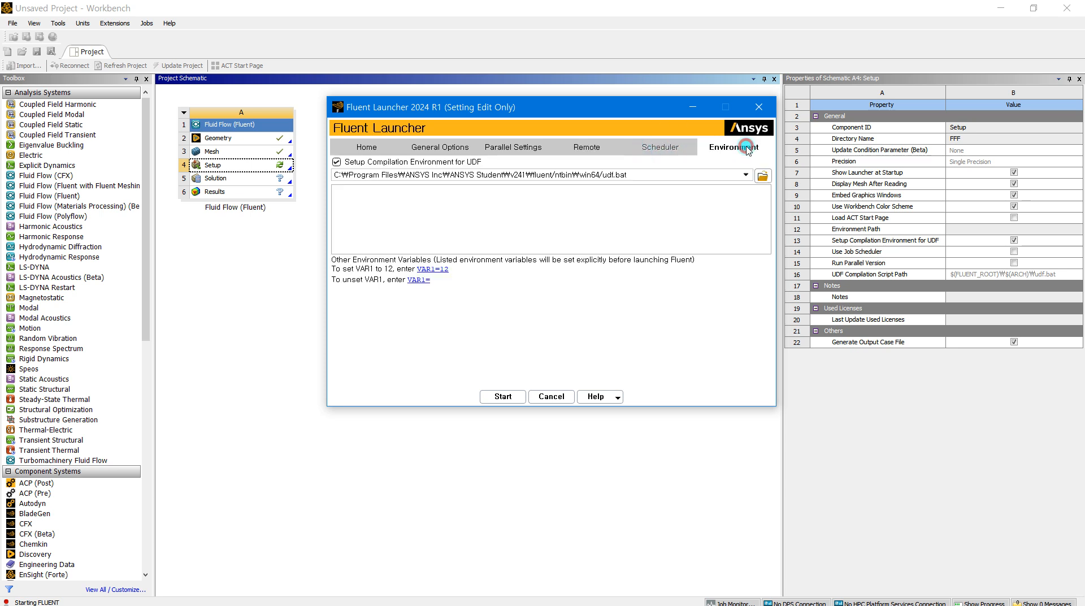
{"action": "left_click", "coordinate": [441, 148]}
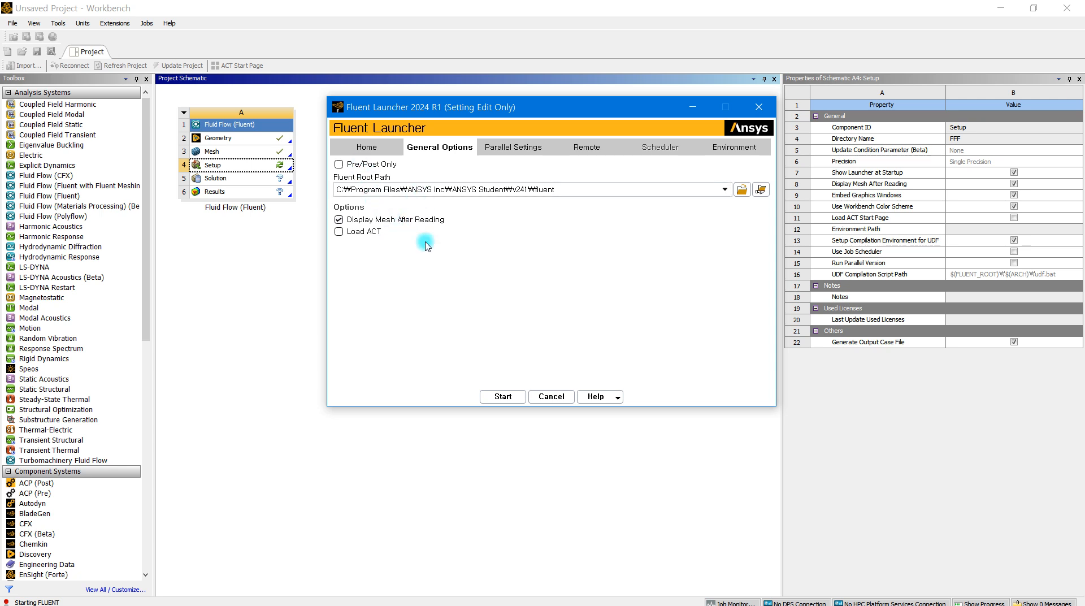
{"action": "left_click", "coordinate": [366, 148]}
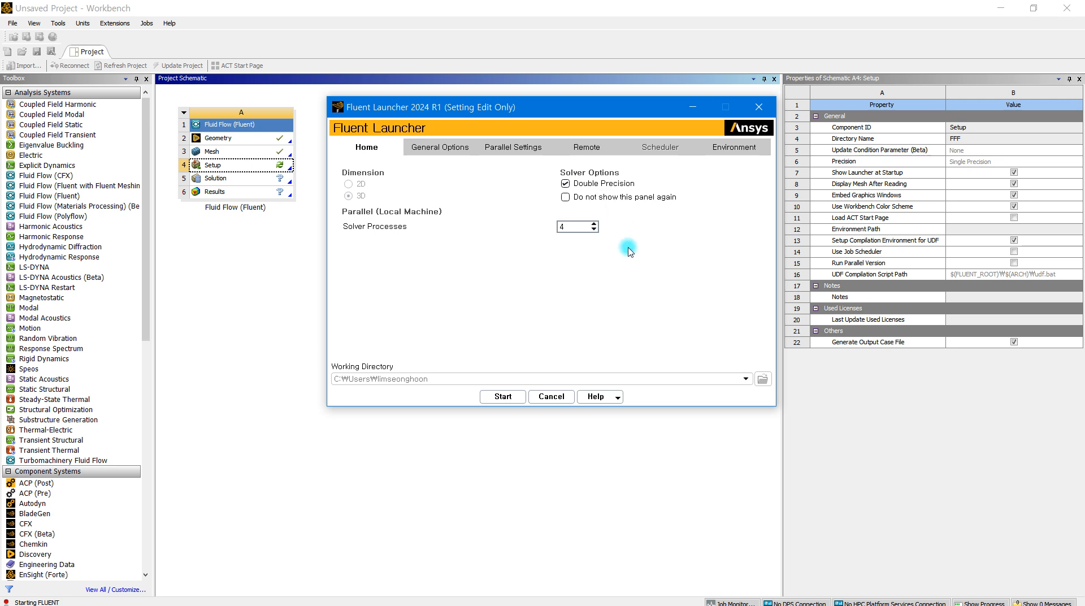
{"action": "left_click", "coordinate": [511, 147]}
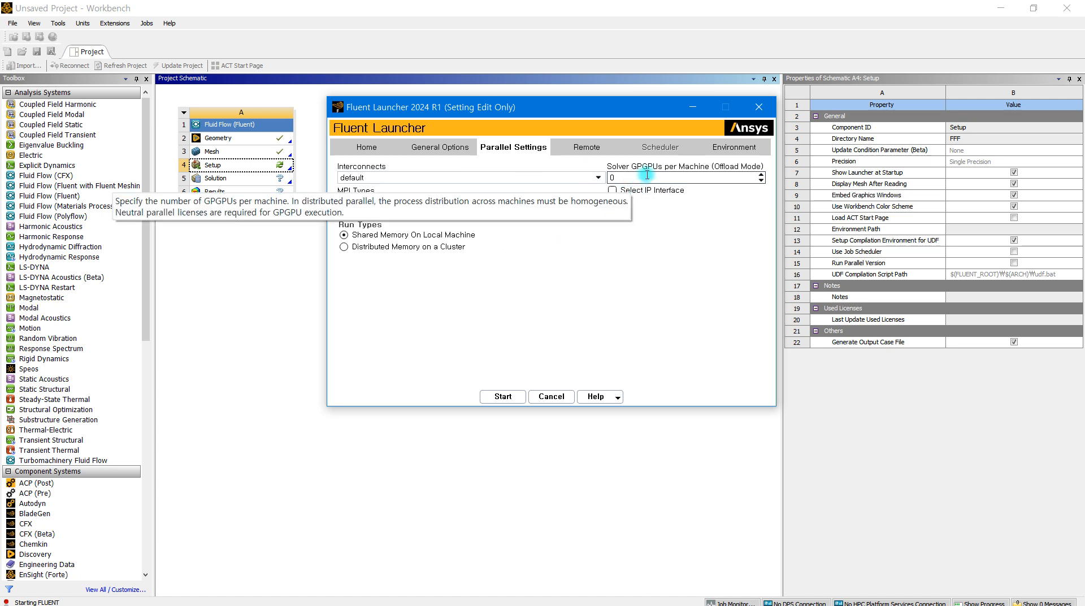
Start Fluent with Double Precision and 4 solver processes
{"action": "left_click", "coordinate": [360, 149]}
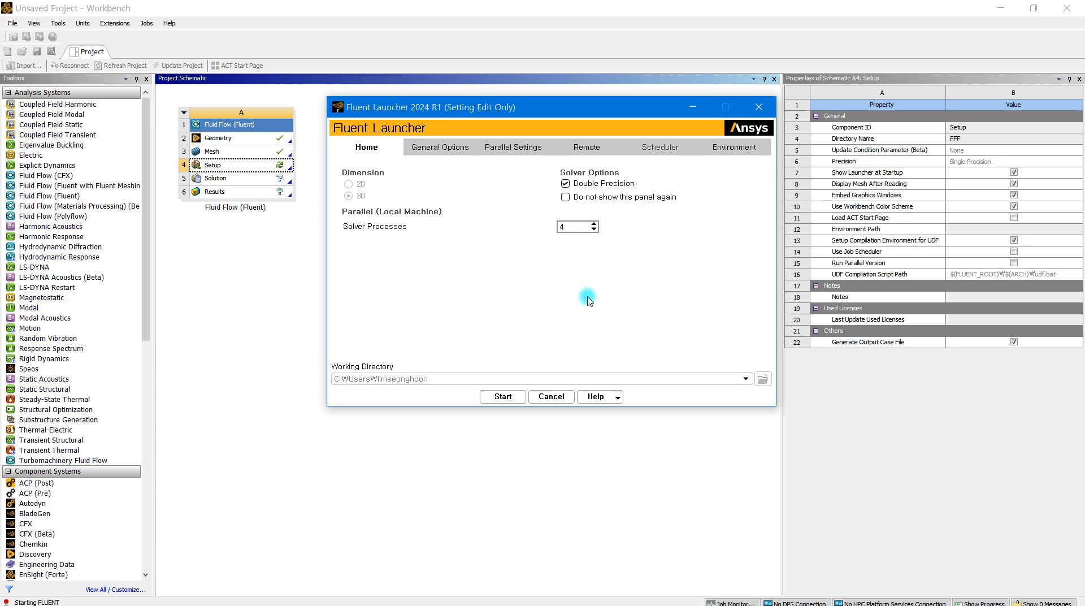
{"action": "left_click", "coordinate": [502, 396]}
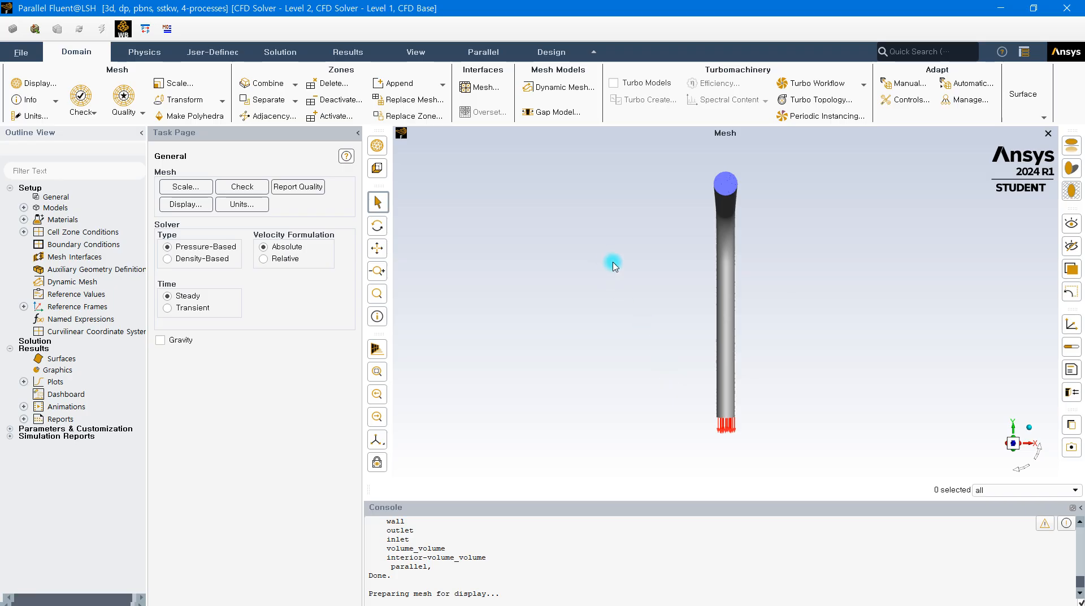
Inspect the inlet end face and the outlet end of the elbow pipe mesh up close
{"action": "left_click_drag", "start_coordinate": [686, 279], "coordinate": [610, 297]}
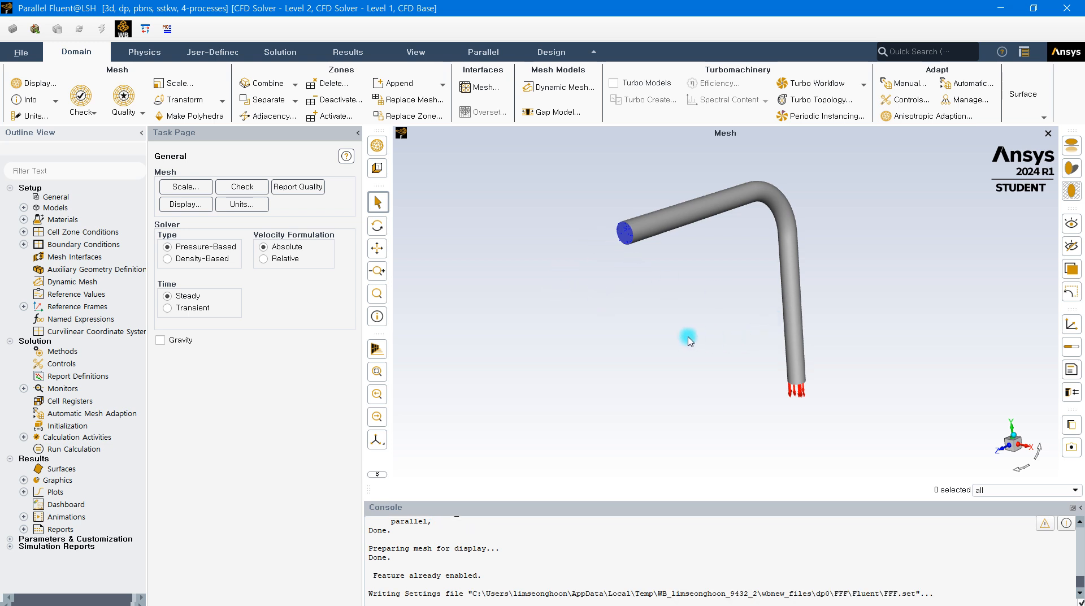
{"action": "scroll", "coordinate": [669, 179], "scroll_direction": "up", "scroll_amount": 3}
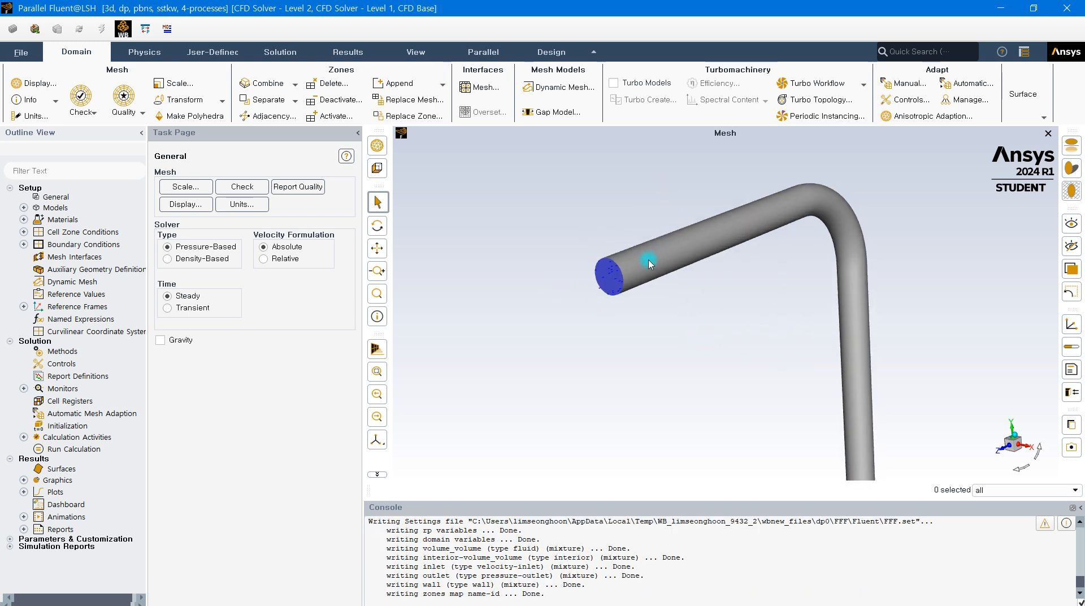
{"action": "mouse_move", "coordinate": [613, 290]}
{"action": "left_mouse_down"}
{"action": "mouse_move", "coordinate": [631, 295]}
{"action": "mouse_move", "coordinate": [633, 283]}
{"action": "left_mouse_up"}
{"action": "scroll", "coordinate": [630, 244], "scroll_direction": "up", "scroll_amount": 5}
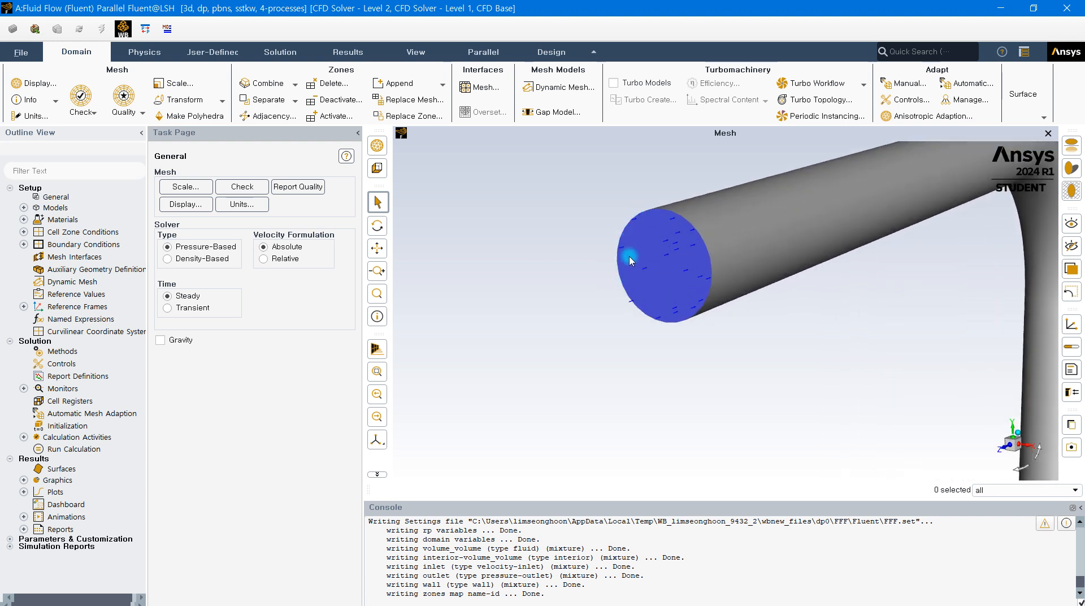
{"action": "left_click_drag", "start_coordinate": [618, 283], "coordinate": [582, 281]}
{"action": "scroll", "coordinate": [621, 265], "scroll_direction": "down", "scroll_amount": 6}
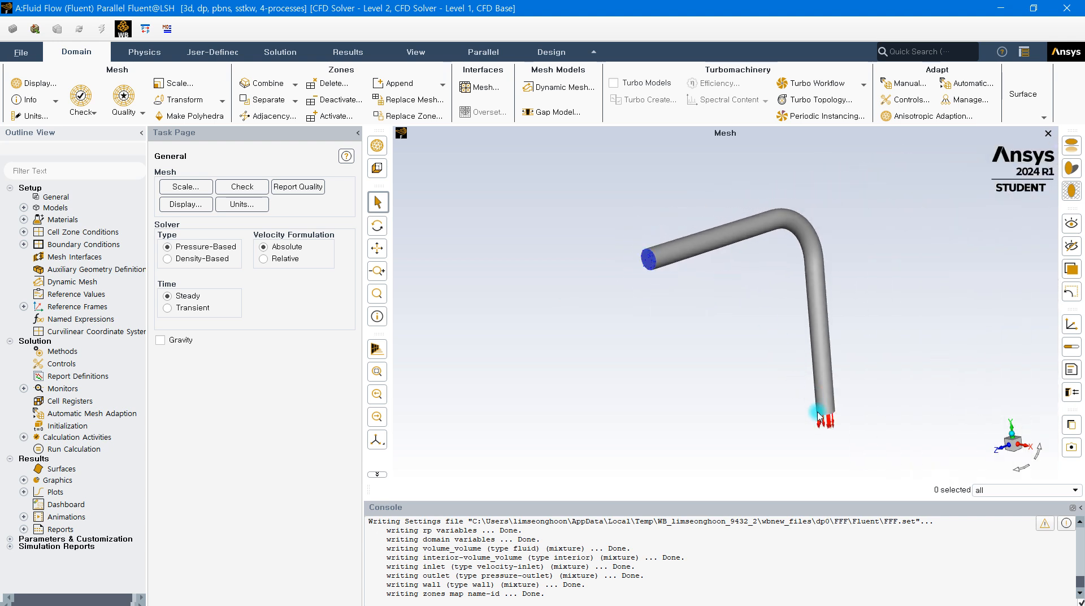
{"action": "scroll", "coordinate": [792, 394], "scroll_direction": "up", "scroll_amount": 5}
{"action": "left_click_drag", "start_coordinate": [792, 394], "coordinate": [777, 318]}
{"action": "scroll", "coordinate": [758, 387], "scroll_direction": "down", "scroll_amount": 3}
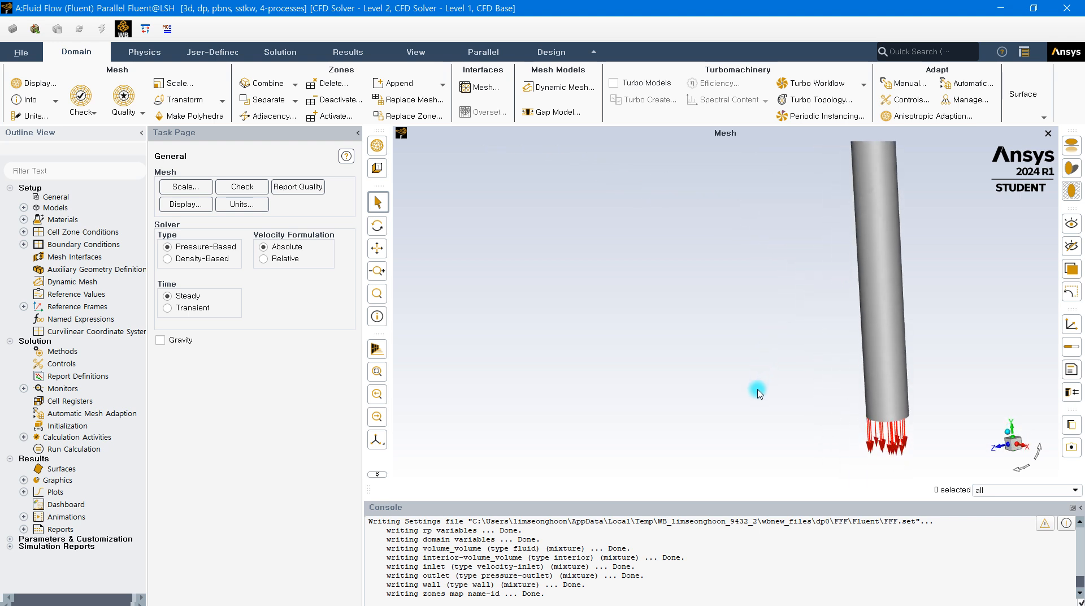
{"action": "scroll", "coordinate": [760, 392], "scroll_direction": "down", "scroll_amount": 4}
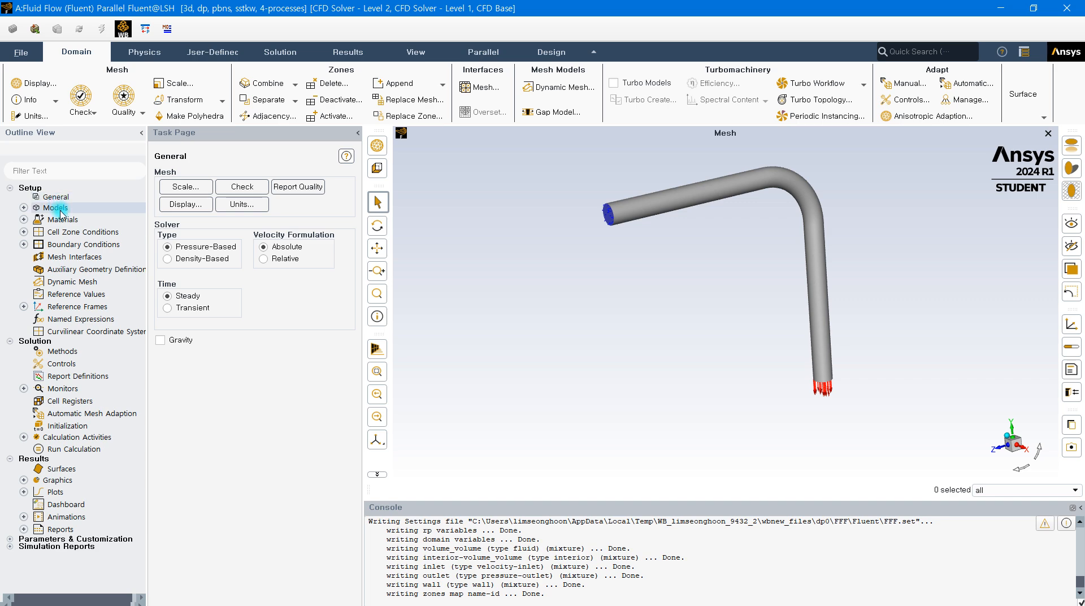
Look through the Models, Materials and General settings of the setup, including the analysis type and solver options
{"action": "left_click", "coordinate": [23, 208]}
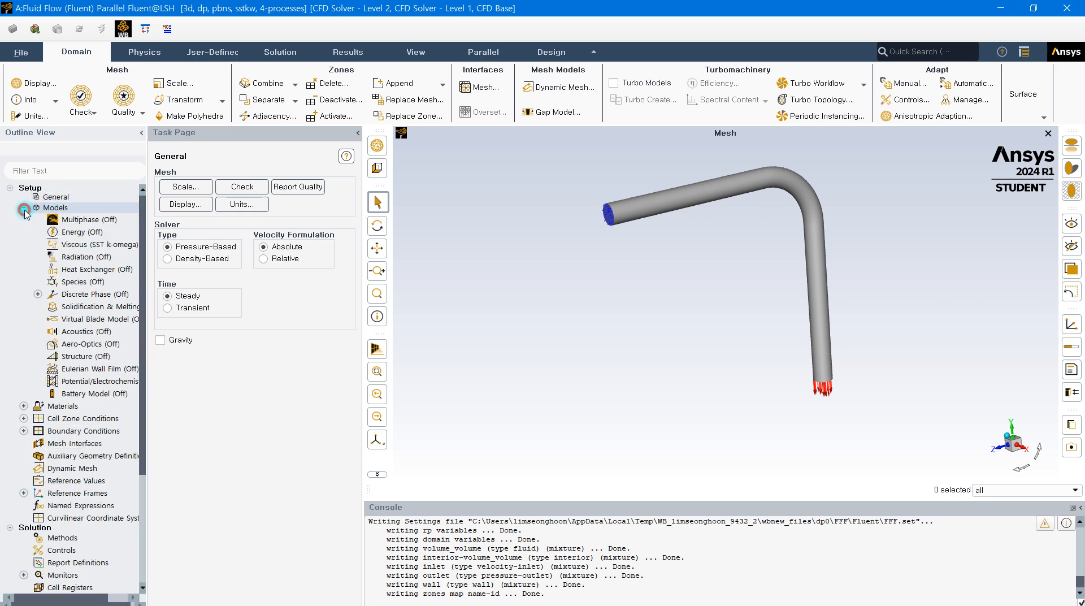
{"action": "double_click", "coordinate": [55, 208]}
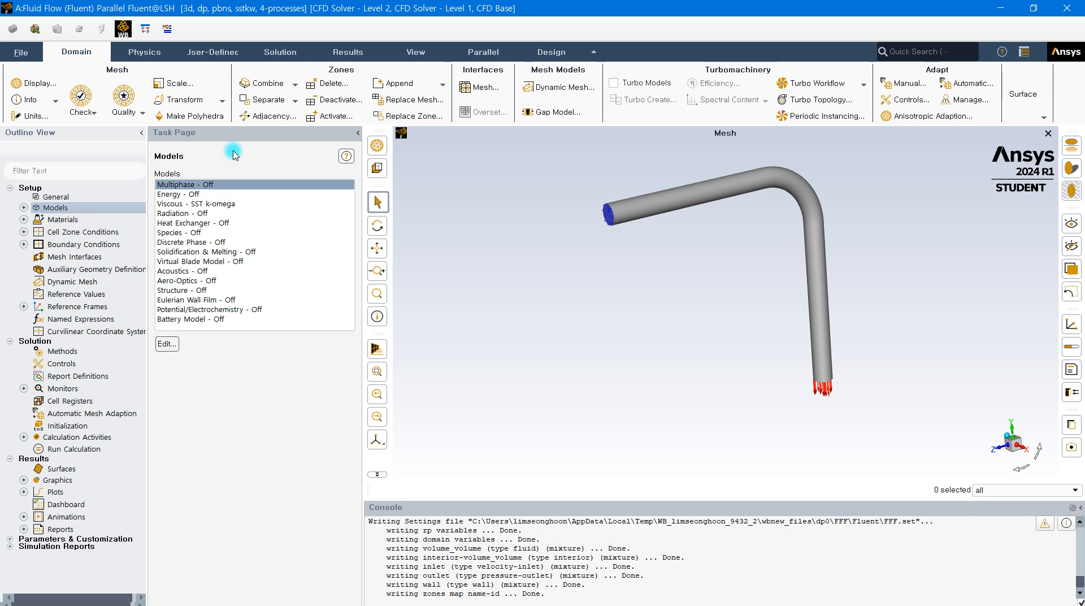
{"action": "double_click", "coordinate": [63, 220]}
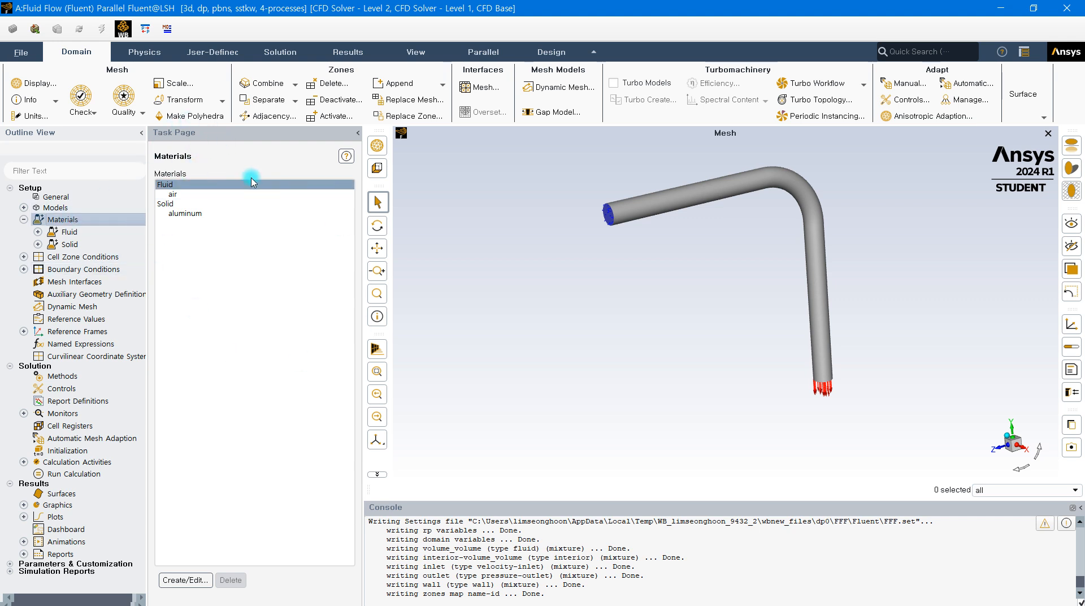
{"action": "left_click", "coordinate": [78, 197]}
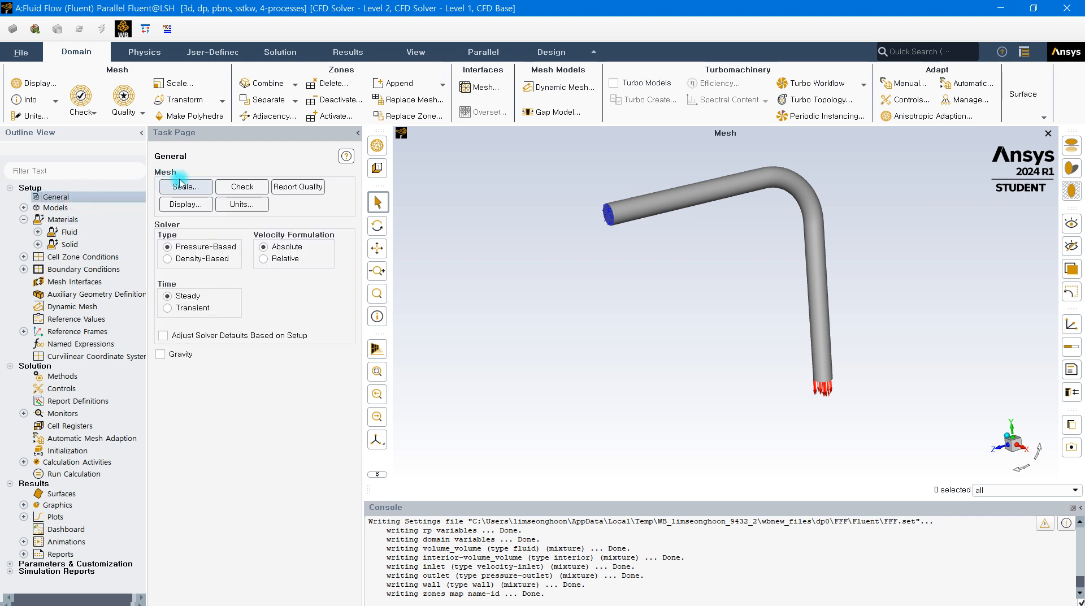
{"action": "right_click", "coordinate": [92, 199]}
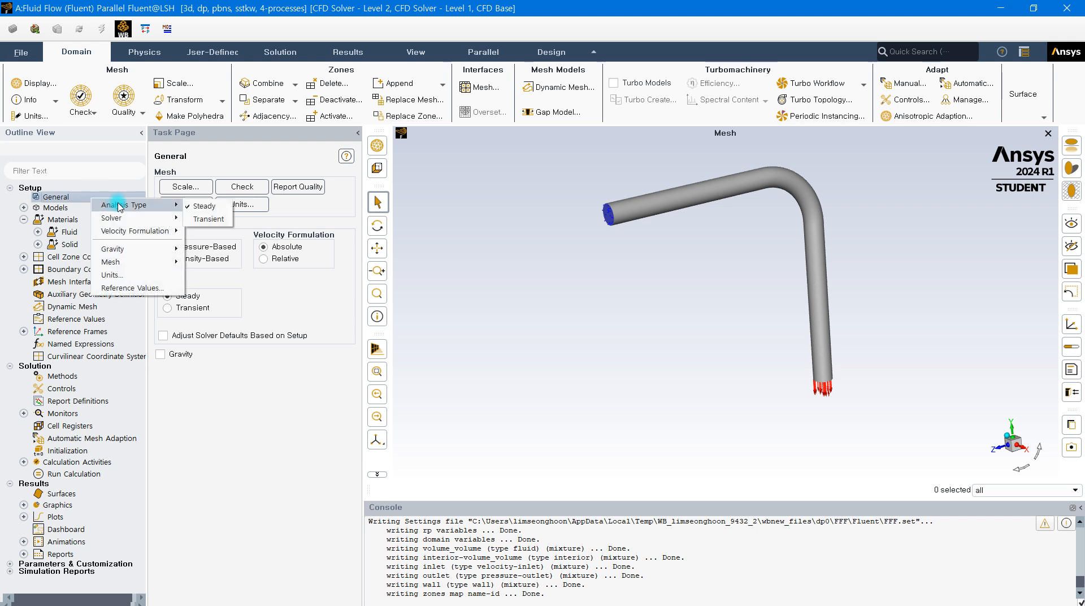
{"action": "mouse_move", "coordinate": [127, 229]}
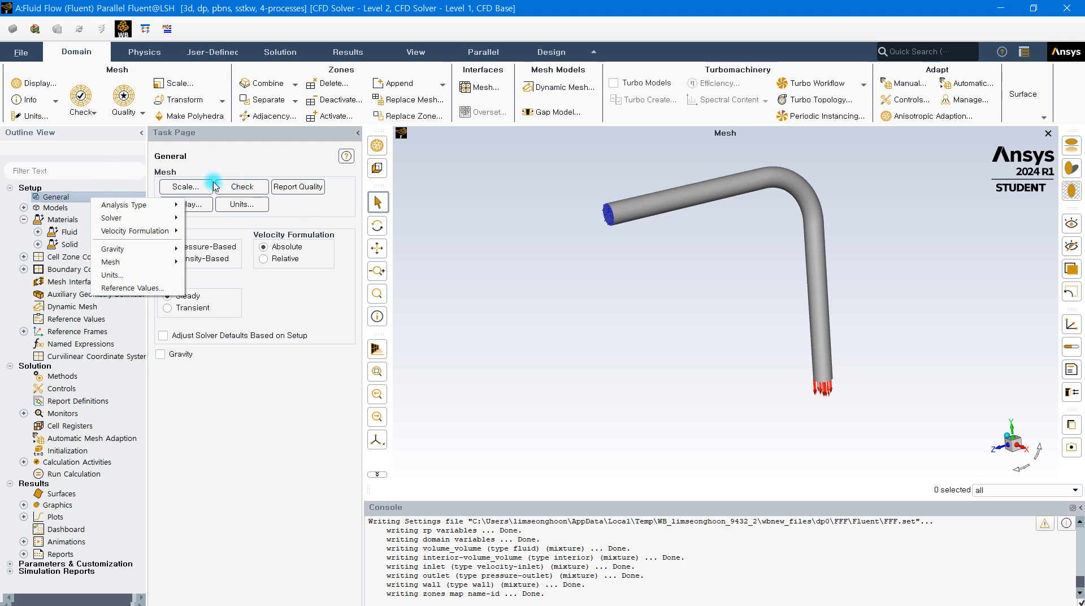
{"action": "left_click", "coordinate": [67, 198]}
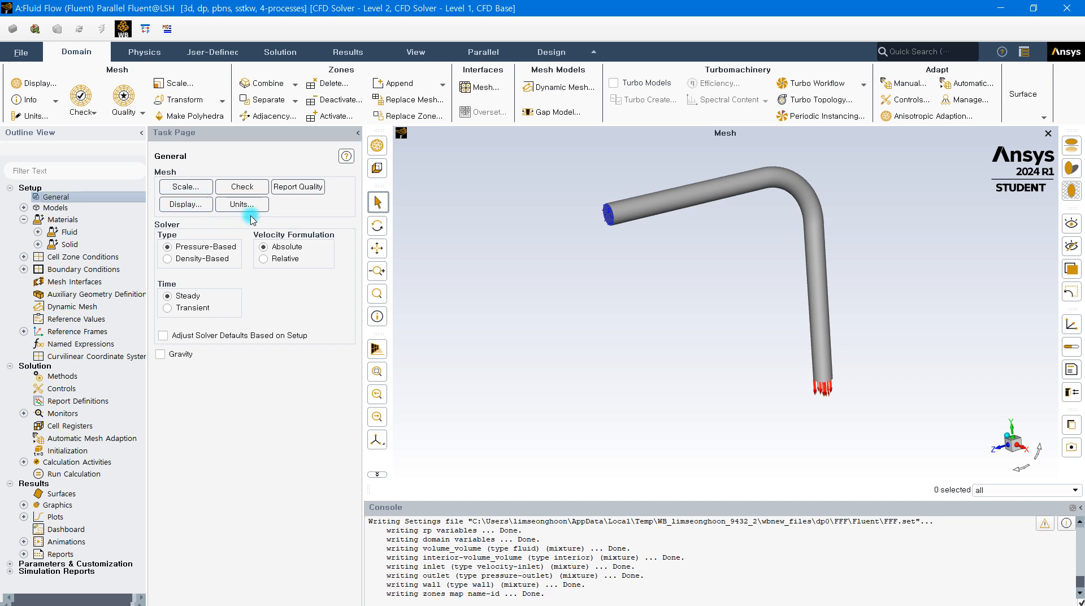
Examine the domain extents and the available view length units in Scale Mesh, and close it without changes
{"action": "left_click", "coordinate": [179, 187]}
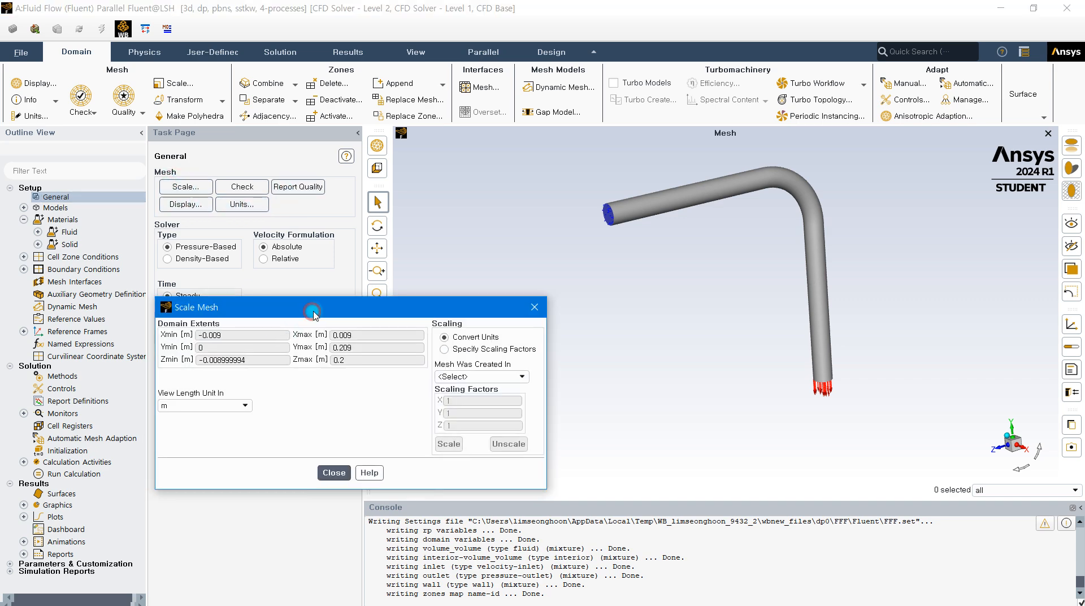
{"action": "left_click_drag", "start_coordinate": [314, 314], "coordinate": [425, 152]}
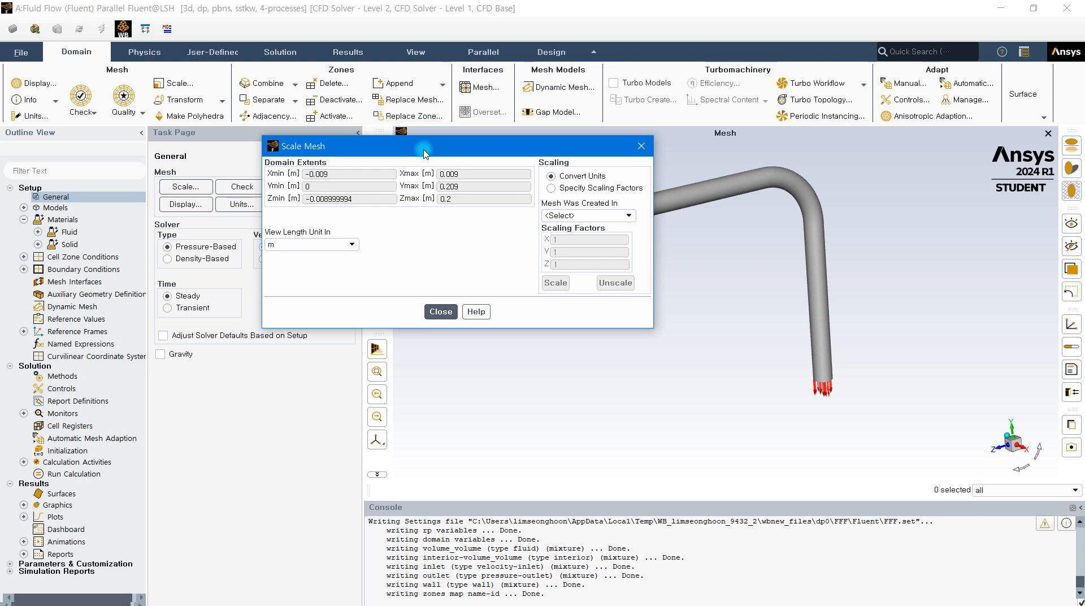
{"action": "left_click_drag", "start_coordinate": [417, 157], "coordinate": [348, 139]}
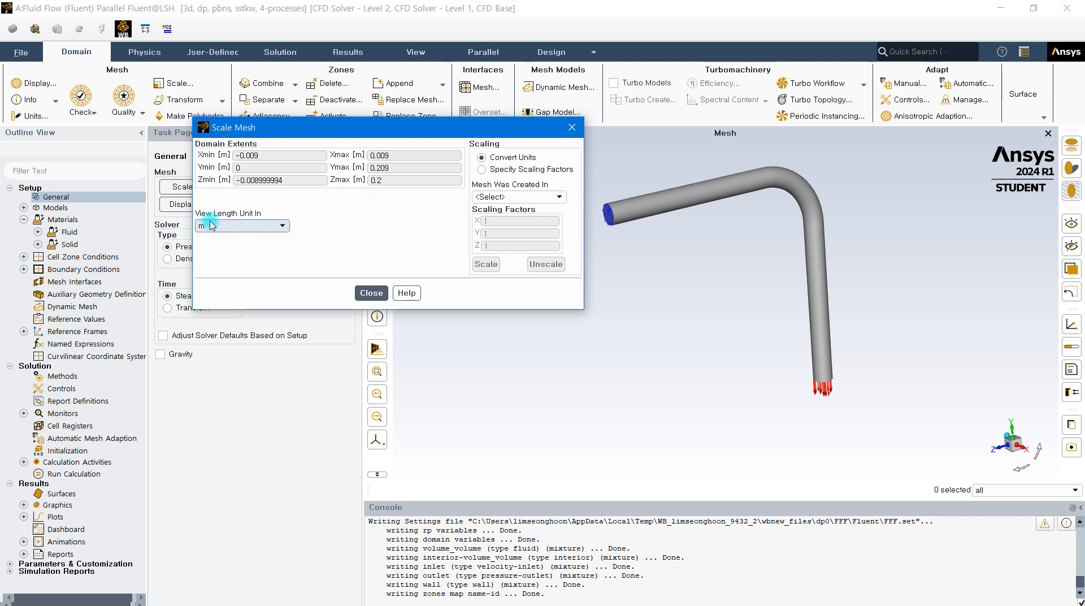
{"action": "left_click", "coordinate": [271, 225]}
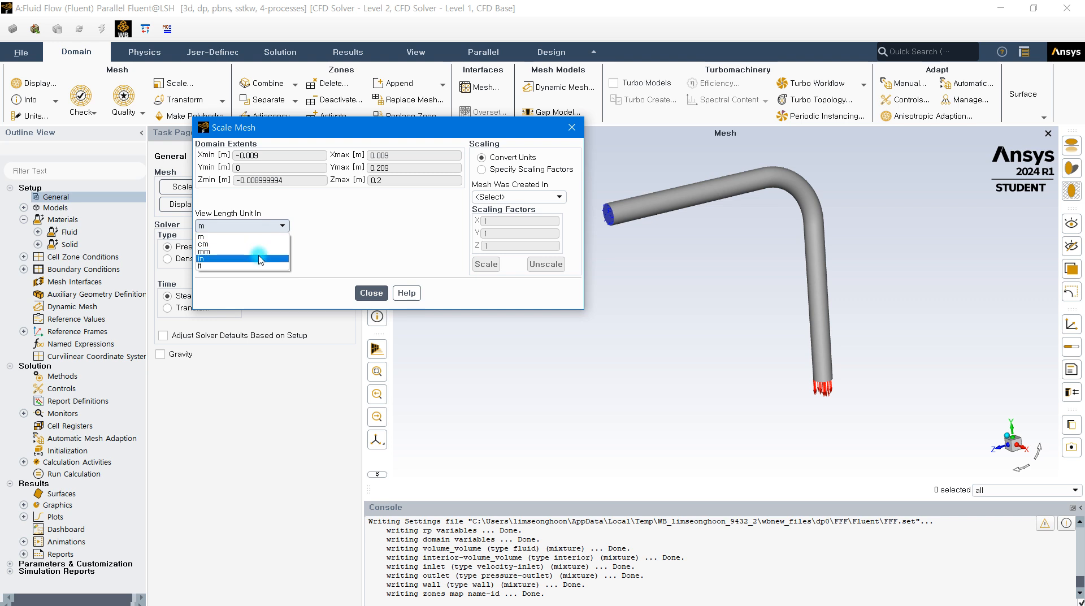
{"action": "left_click", "coordinate": [326, 207]}
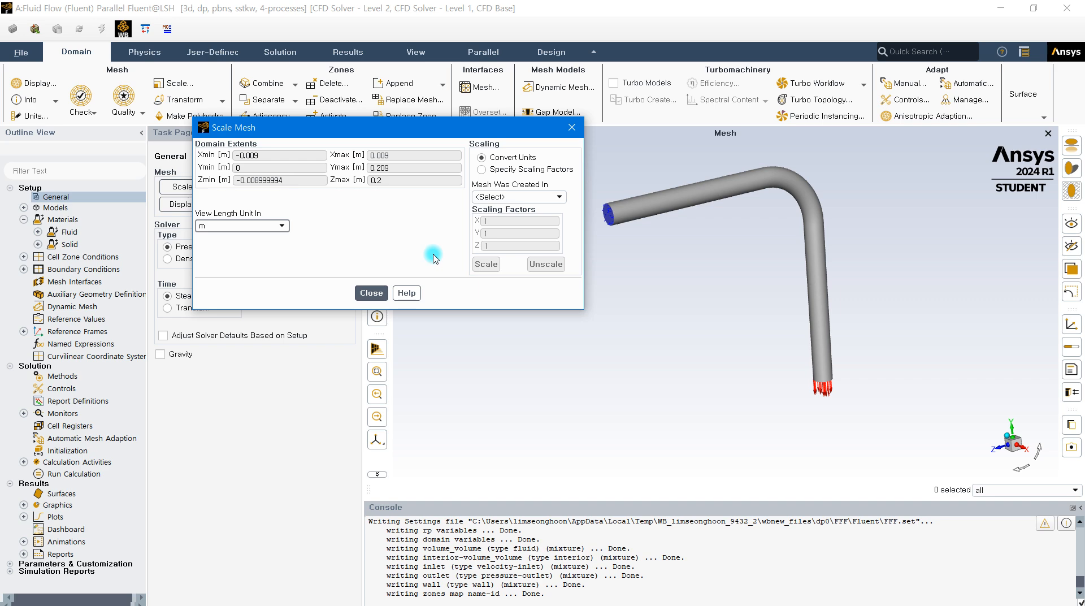
{"action": "left_click", "coordinate": [370, 292]}
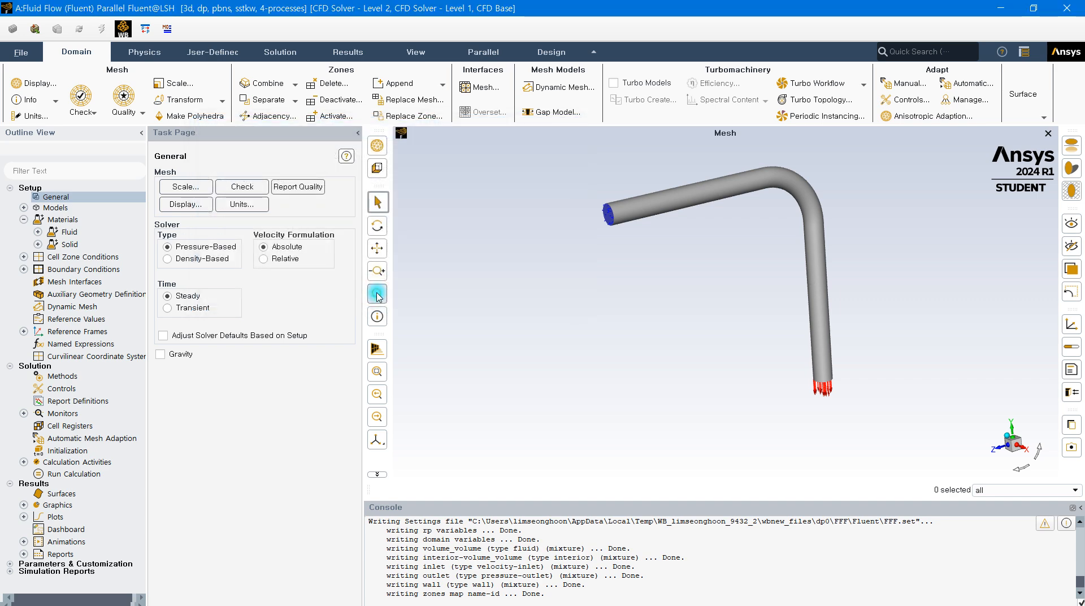
Run the mesh check, enlarge the console, and examine the reported domain extents, volume and face area statistics
{"action": "left_click", "coordinate": [239, 189]}
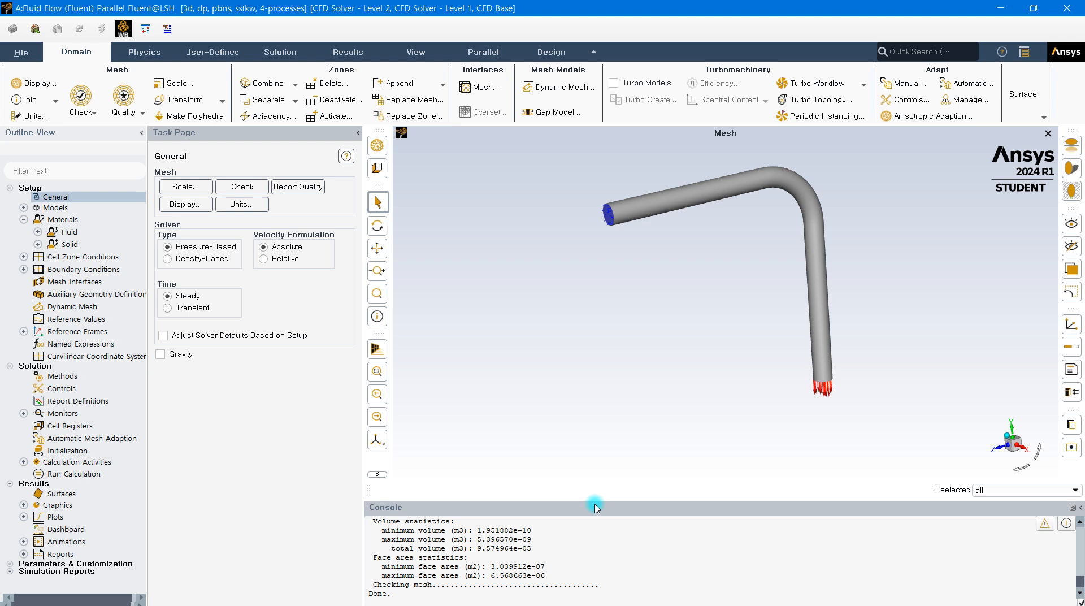
{"action": "left_click_drag", "start_coordinate": [600, 500], "coordinate": [578, 478]}
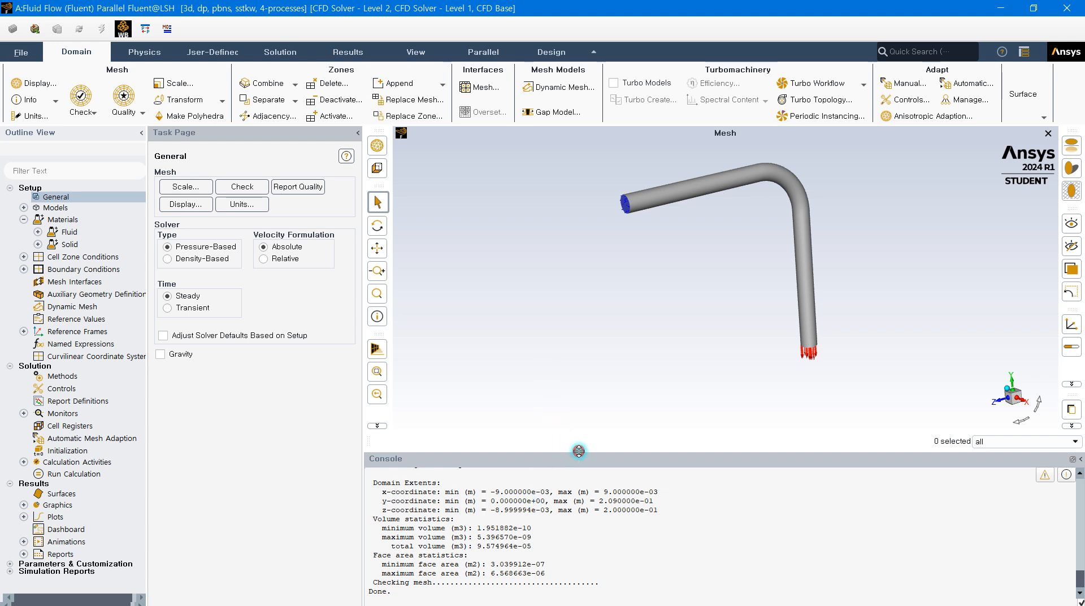
{"action": "left_click_drag", "start_coordinate": [578, 451], "coordinate": [576, 472]}
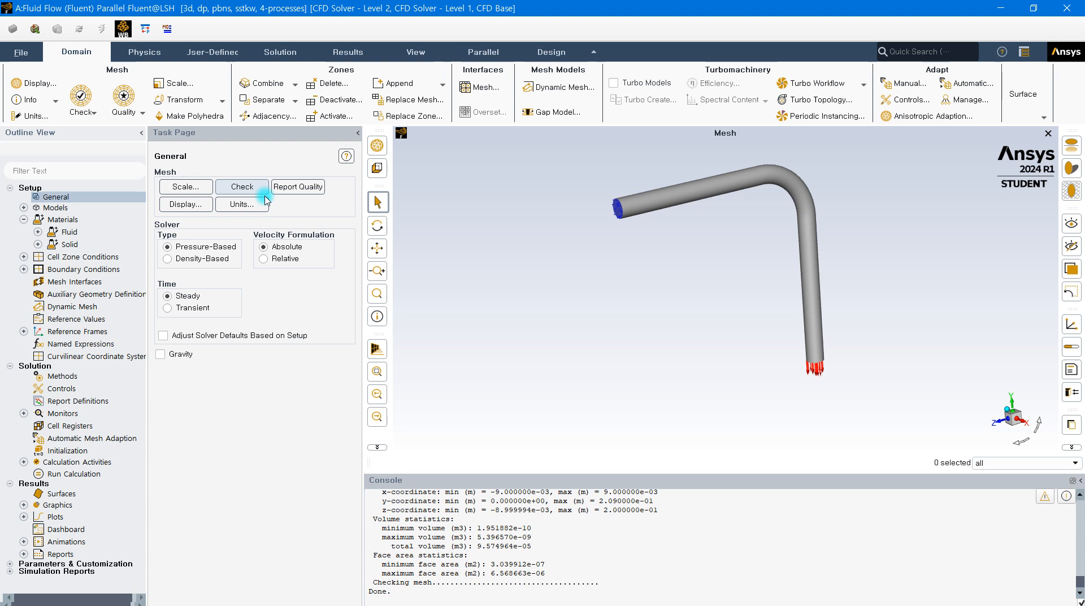
{"action": "left_click_drag", "start_coordinate": [561, 471], "coordinate": [553, 436]}
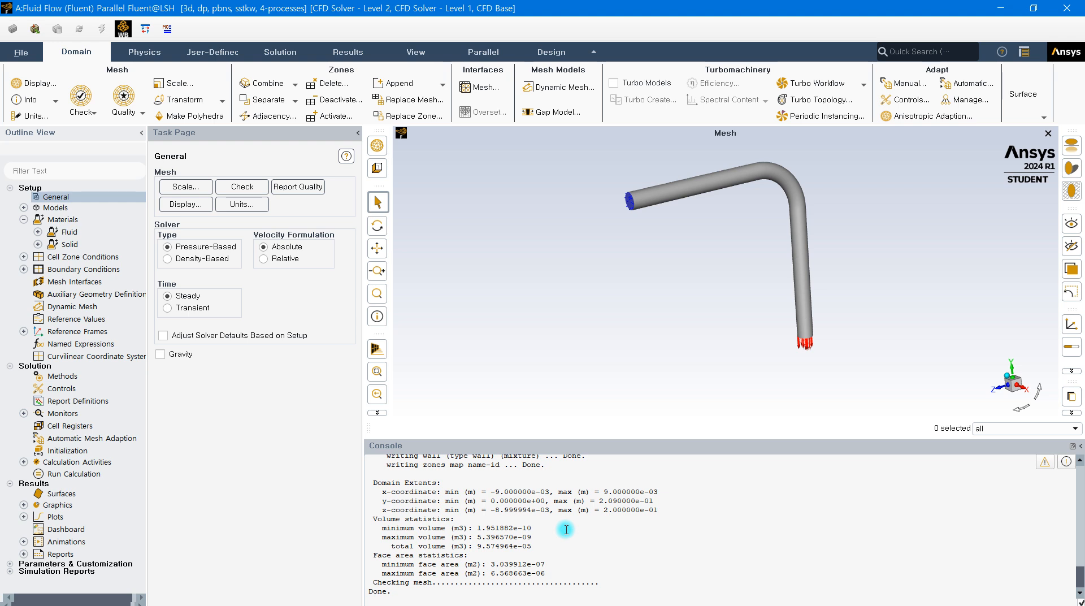
{"action": "left_click", "coordinate": [240, 185]}
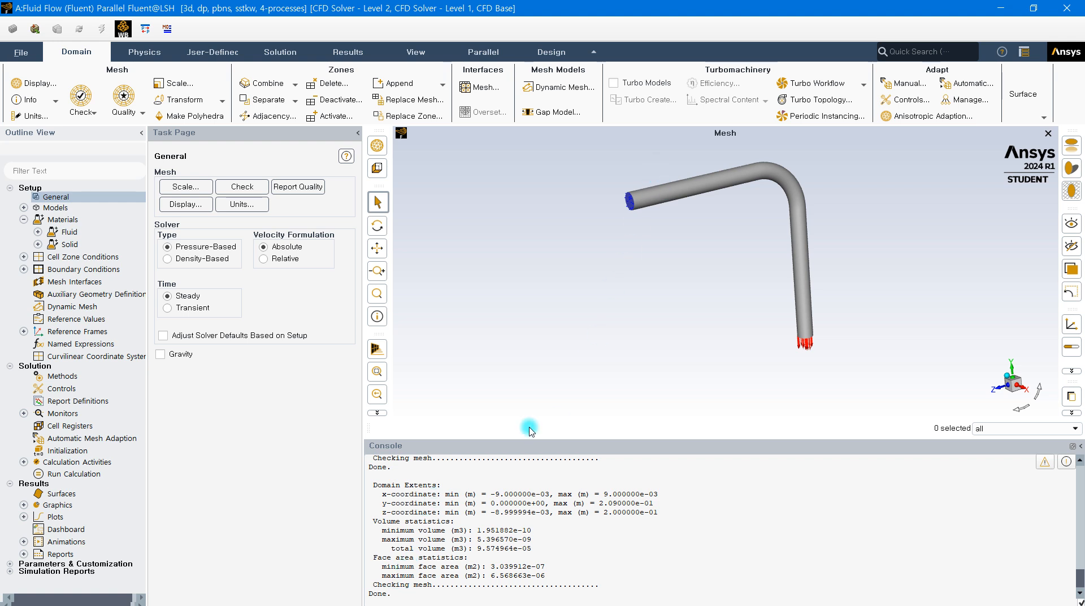
{"action": "left_click_drag", "start_coordinate": [387, 586], "coordinate": [431, 579]}
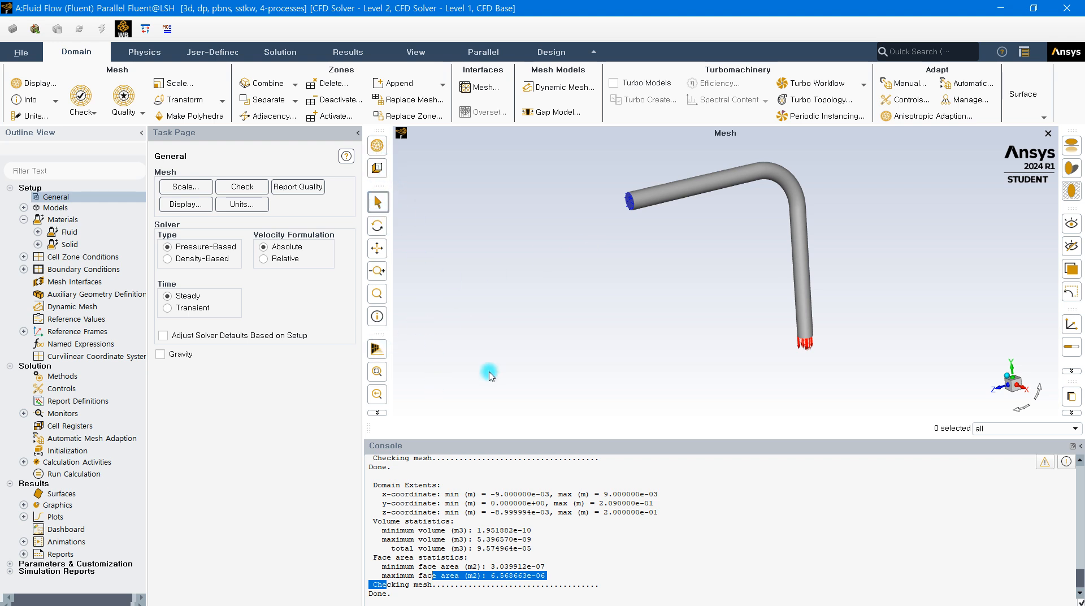
Report the mesh quality and examine the minimum orthogonal quality and maximum aspect ratio
{"action": "left_click", "coordinate": [298, 186]}
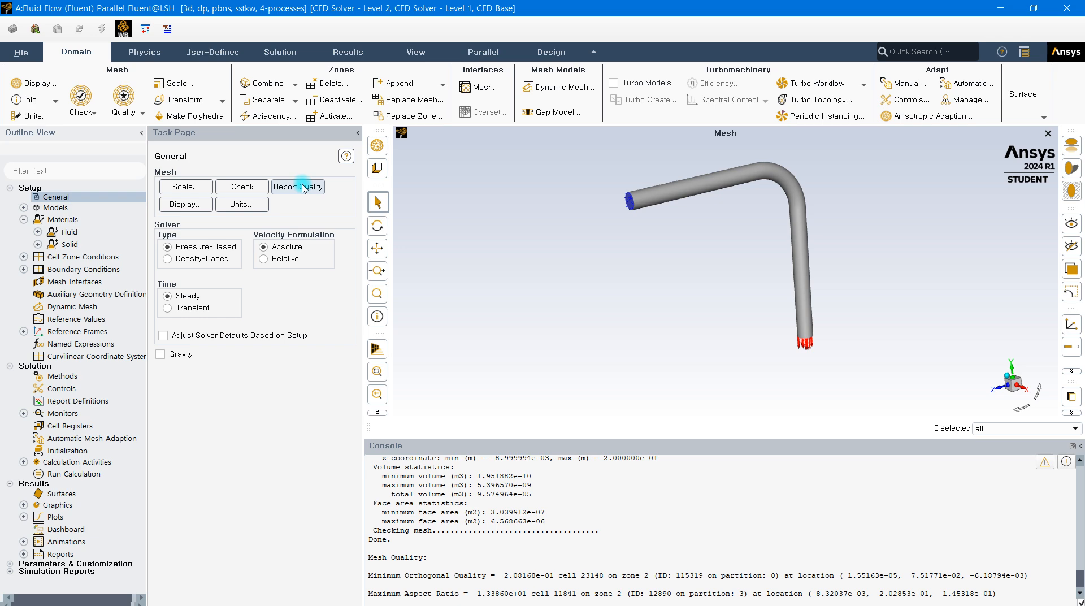
In the mesh display settings, try out the surface selection, clear it, and display only the inlet surface
{"action": "left_click", "coordinate": [184, 204]}
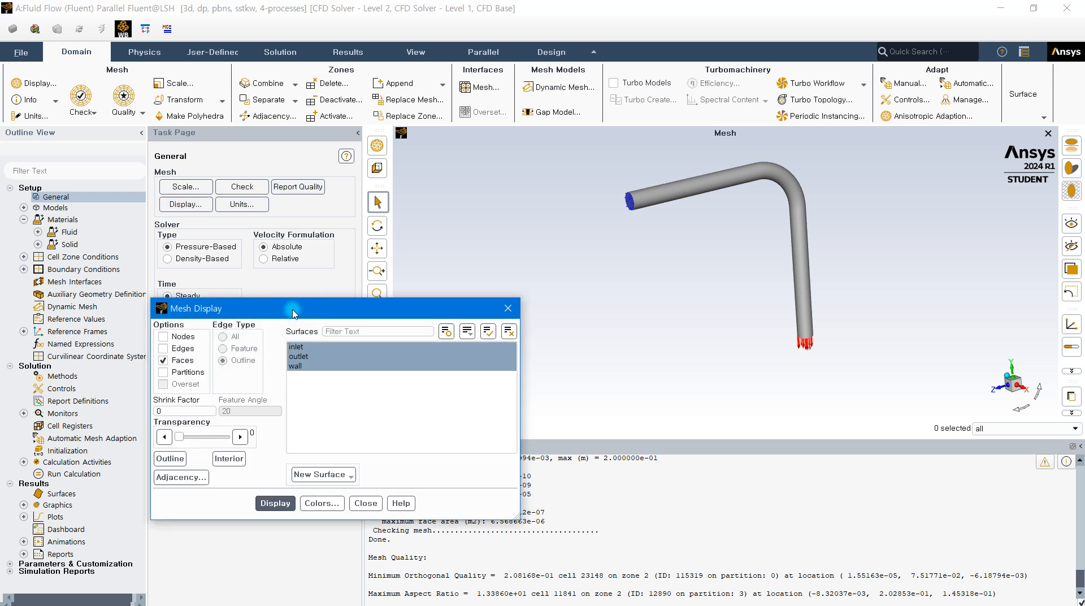
{"action": "left_click_drag", "start_coordinate": [294, 314], "coordinate": [328, 151]}
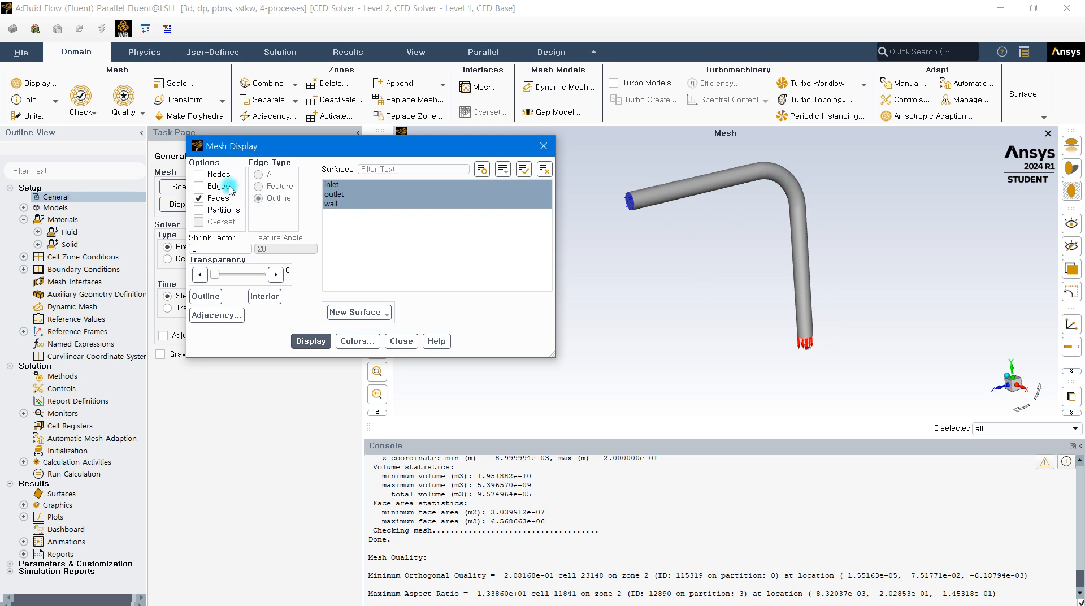
{"action": "left_click_drag", "start_coordinate": [231, 151], "coordinate": [224, 280]}
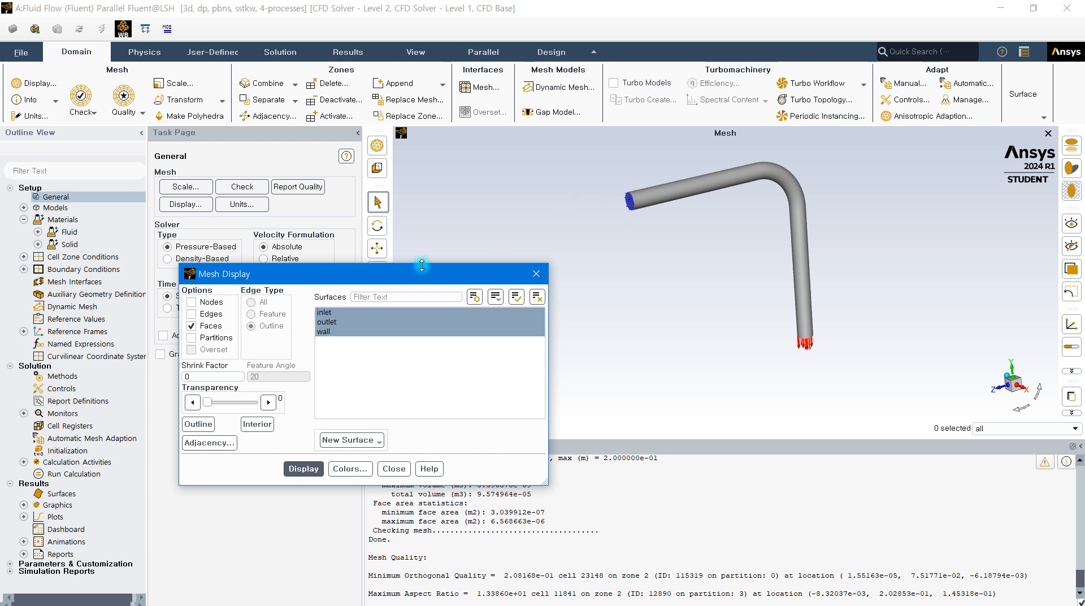
{"action": "left_click", "coordinate": [327, 322]}
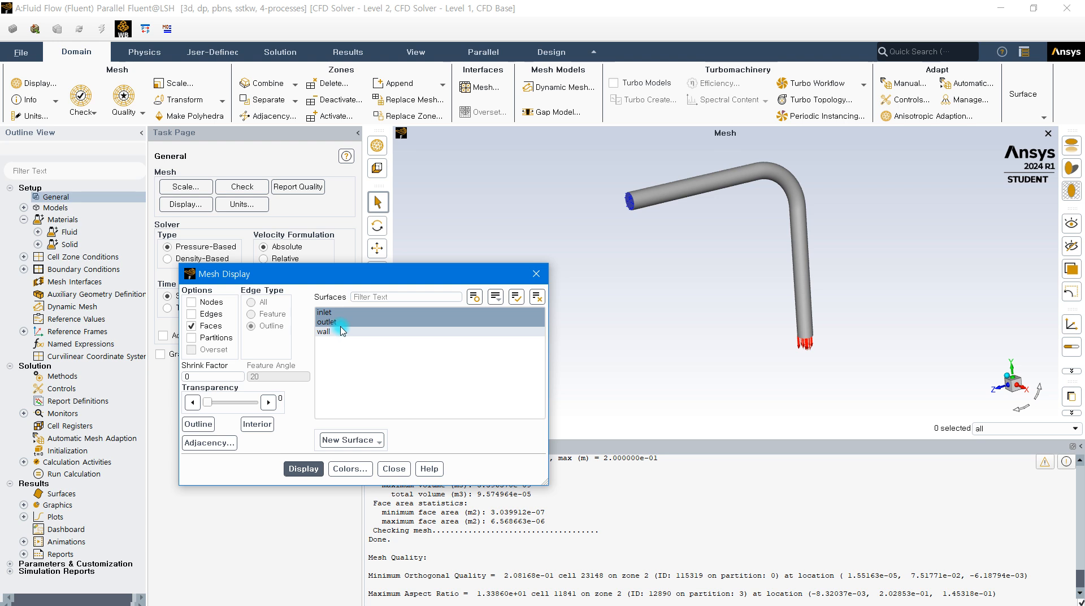
{"action": "left_click", "coordinate": [326, 314]}
{"action": "left_click", "coordinate": [326, 314]}
{"action": "left_click", "coordinate": [338, 322]}
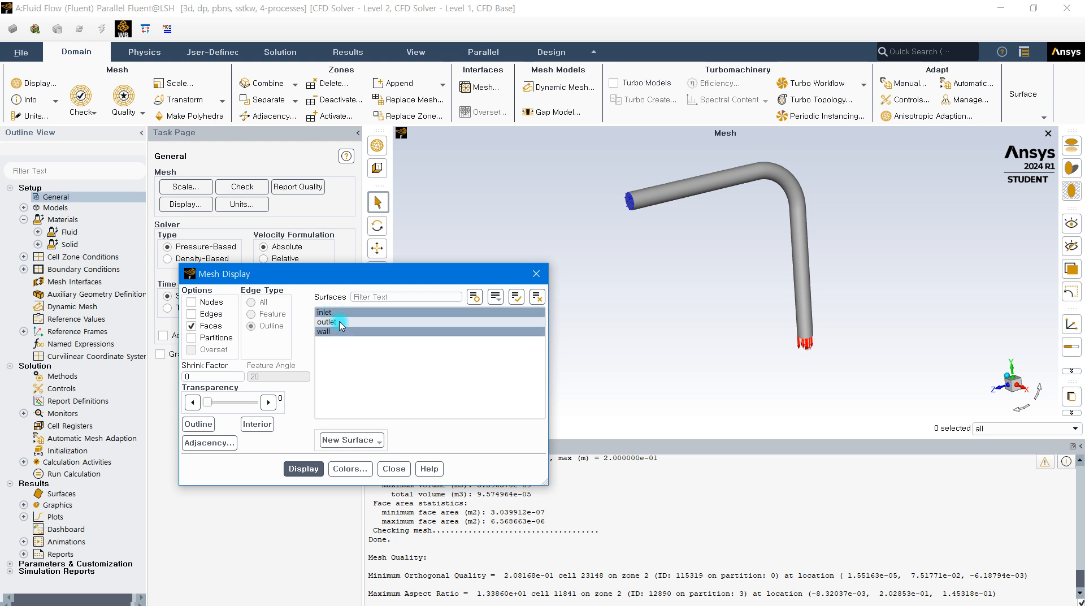
{"action": "left_click", "coordinate": [508, 298]}
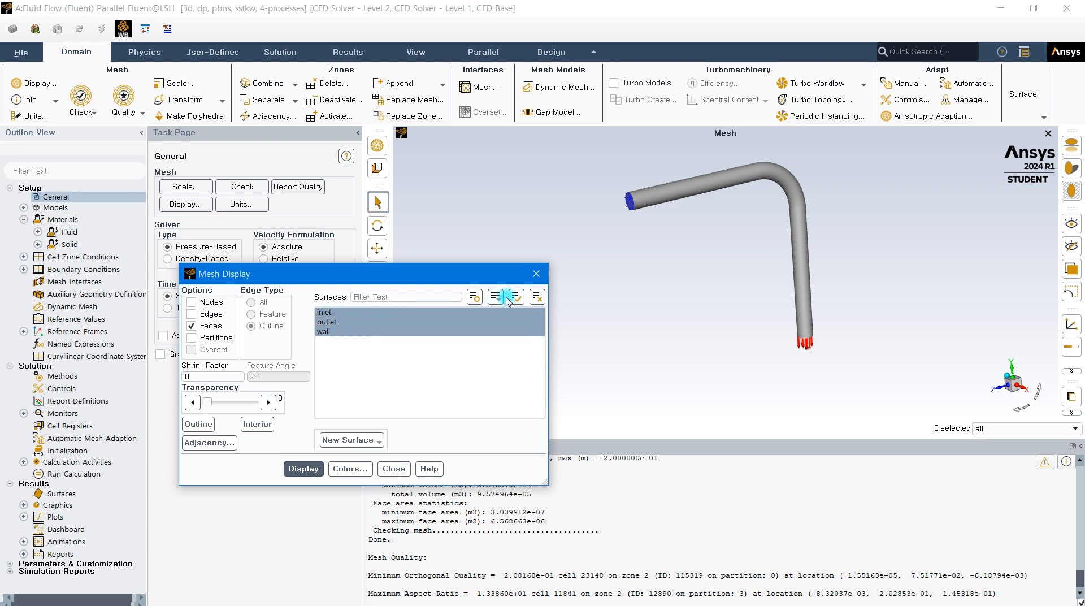
{"action": "left_click", "coordinate": [537, 297]}
{"action": "left_click", "coordinate": [345, 314]}
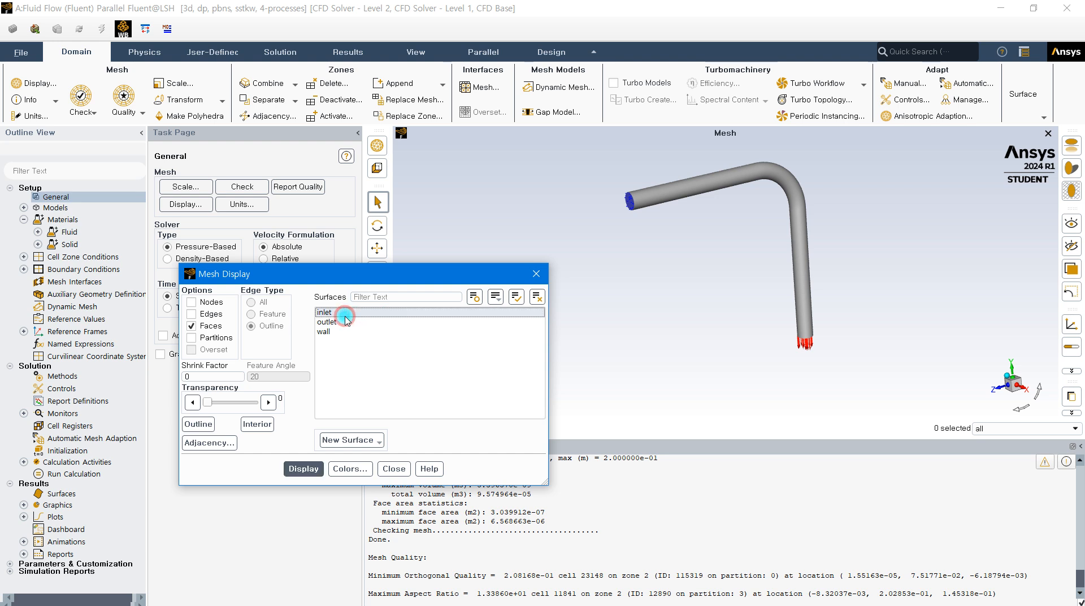
{"action": "left_click", "coordinate": [302, 469]}
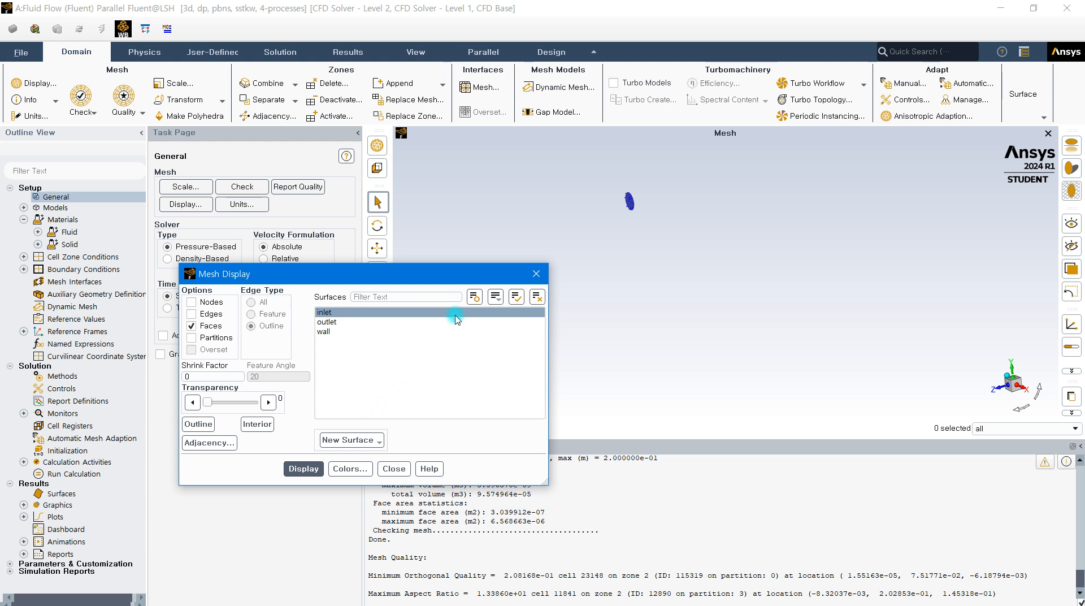
Select all surfaces, display the whole elbow mesh again, and close the mesh display settings
{"action": "left_click", "coordinate": [514, 297]}
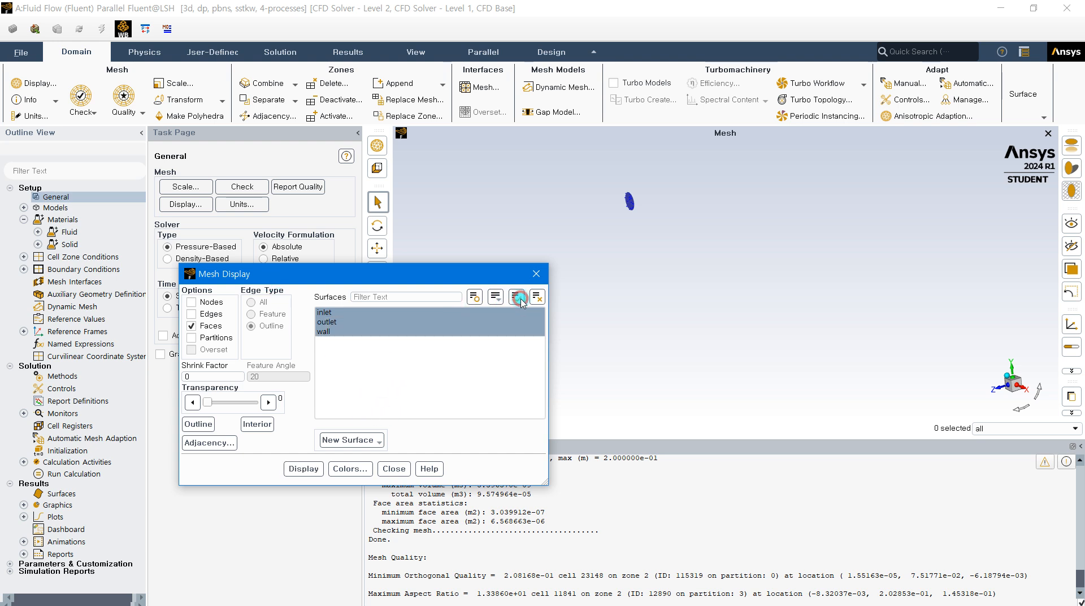
{"action": "left_click", "coordinate": [304, 469]}
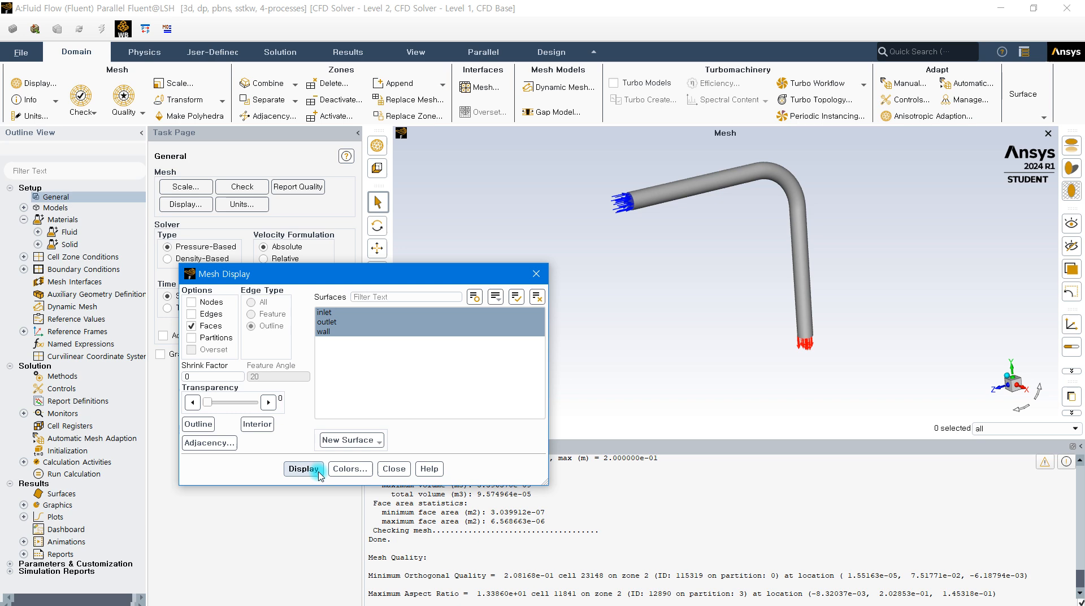
{"action": "left_click", "coordinate": [394, 469]}
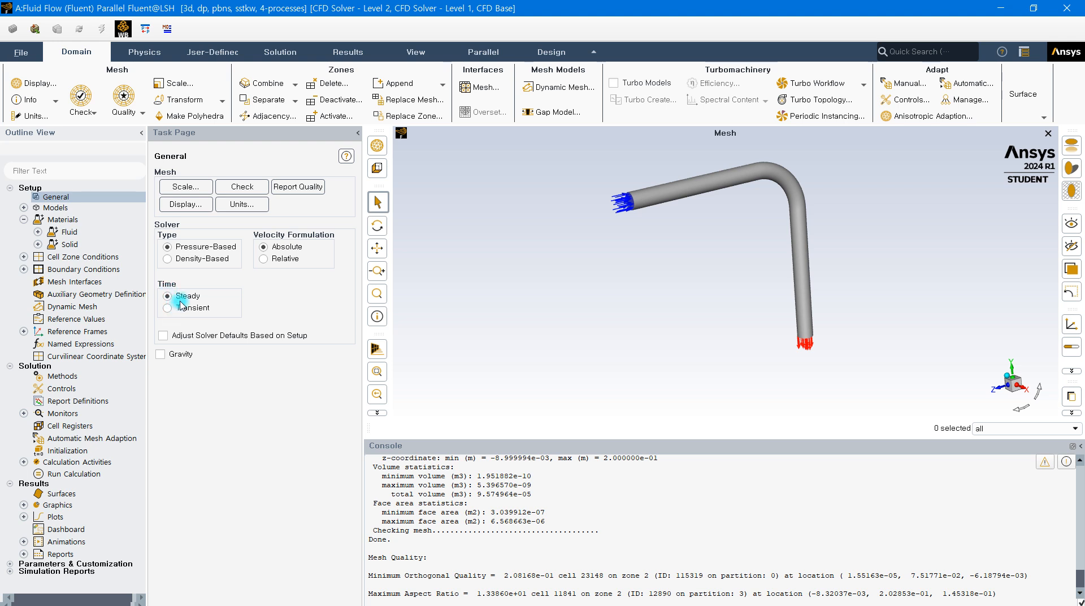
Enable gravity in the general settings to expose the gravitational acceleration components
{"action": "left_click", "coordinate": [162, 354]}
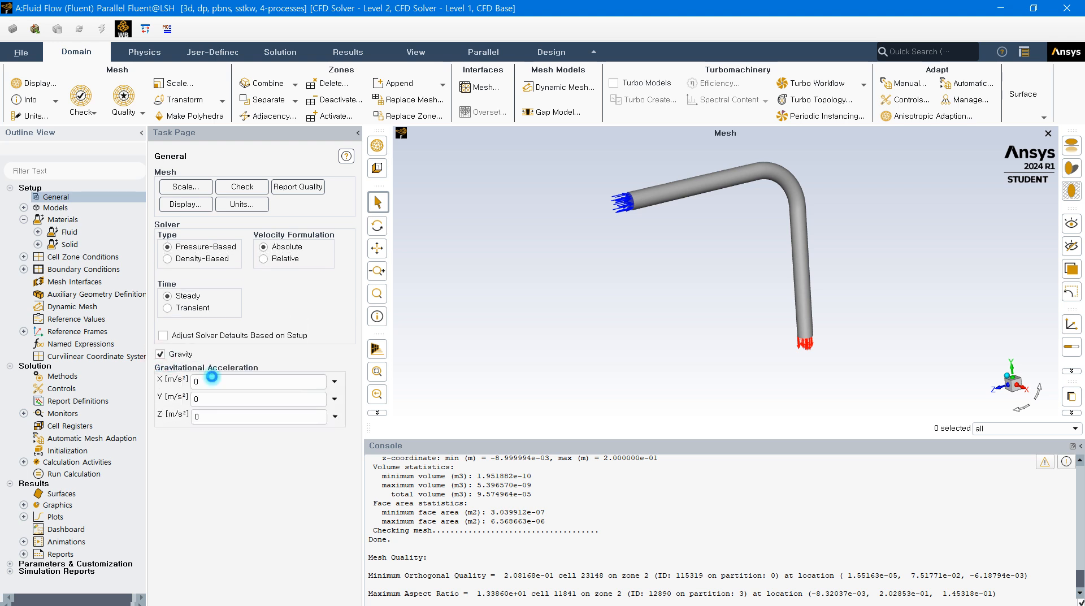